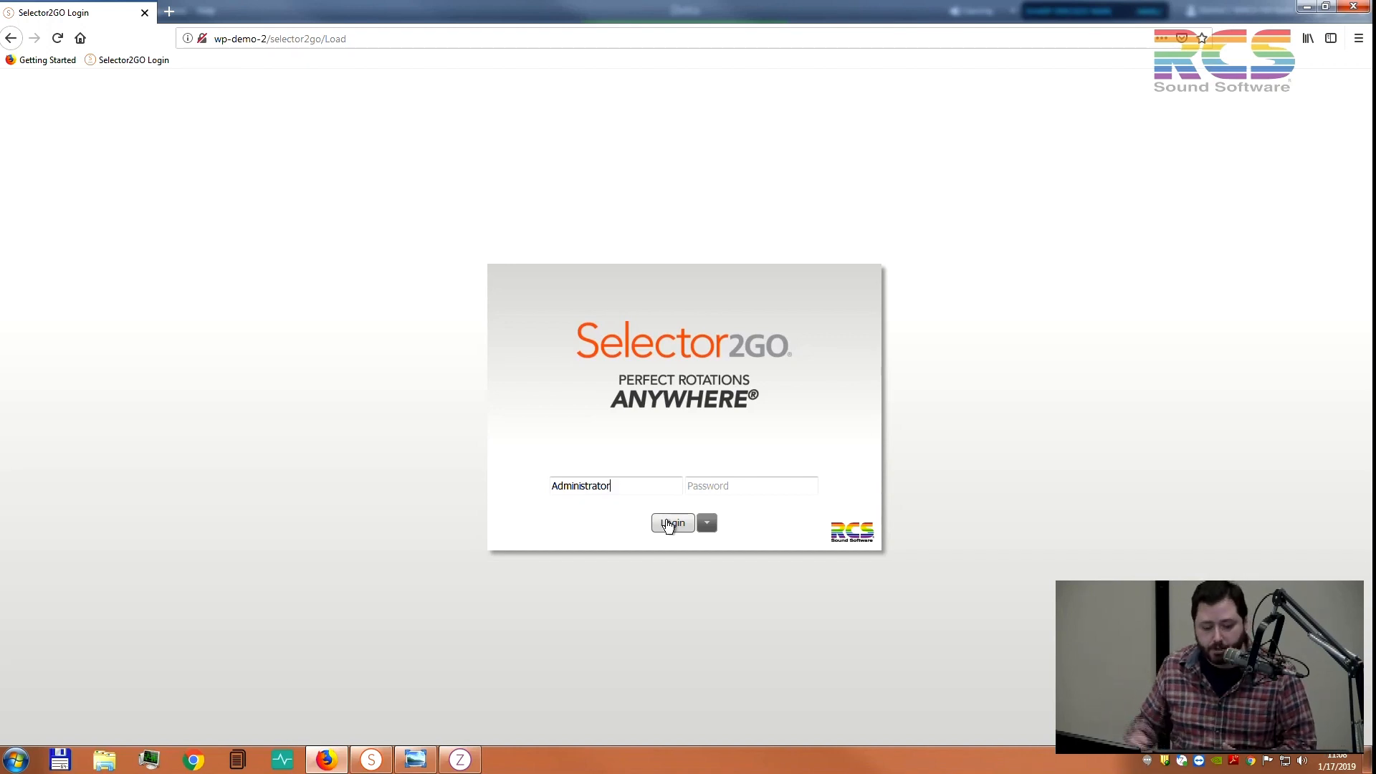
Log in to Selector2GO on station WRCS-FM and open the Library module
click(668, 523)
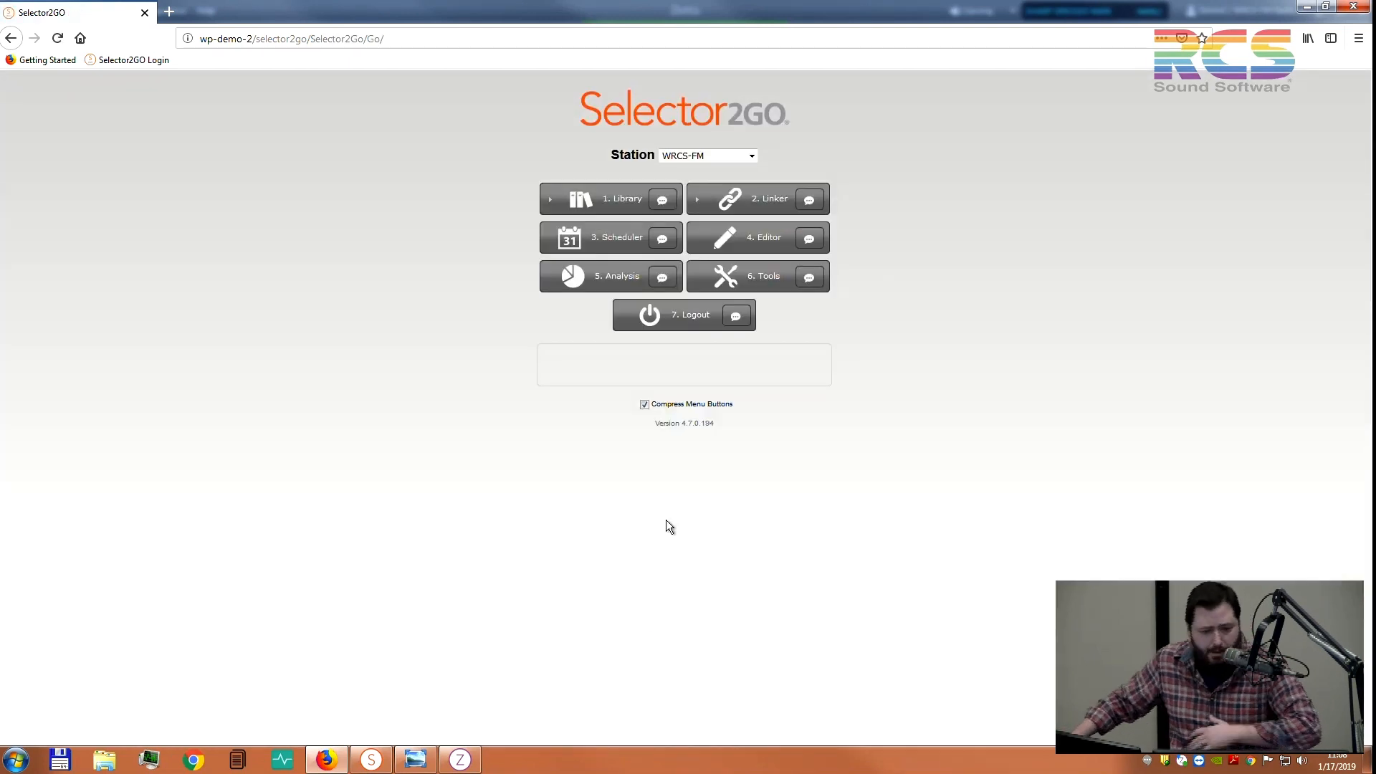
click(751, 157)
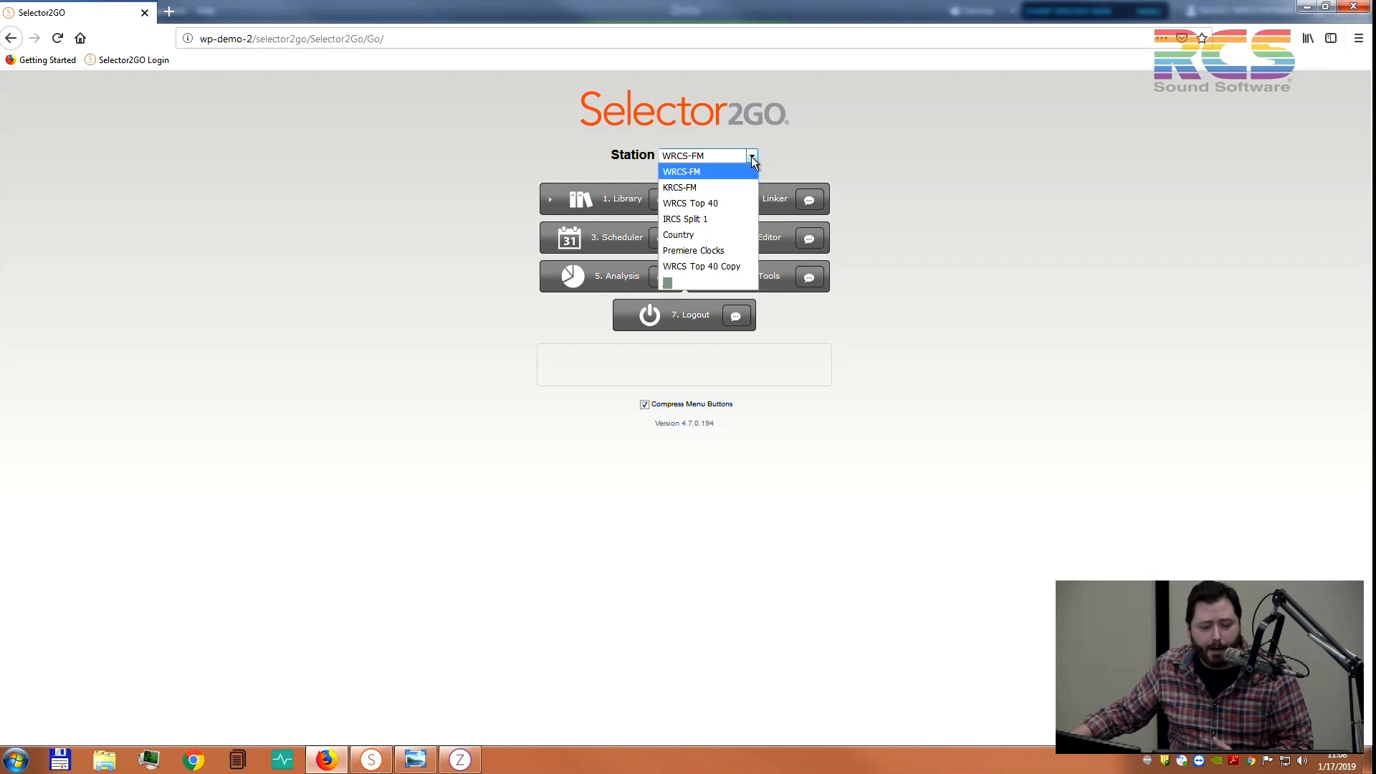
click(751, 156)
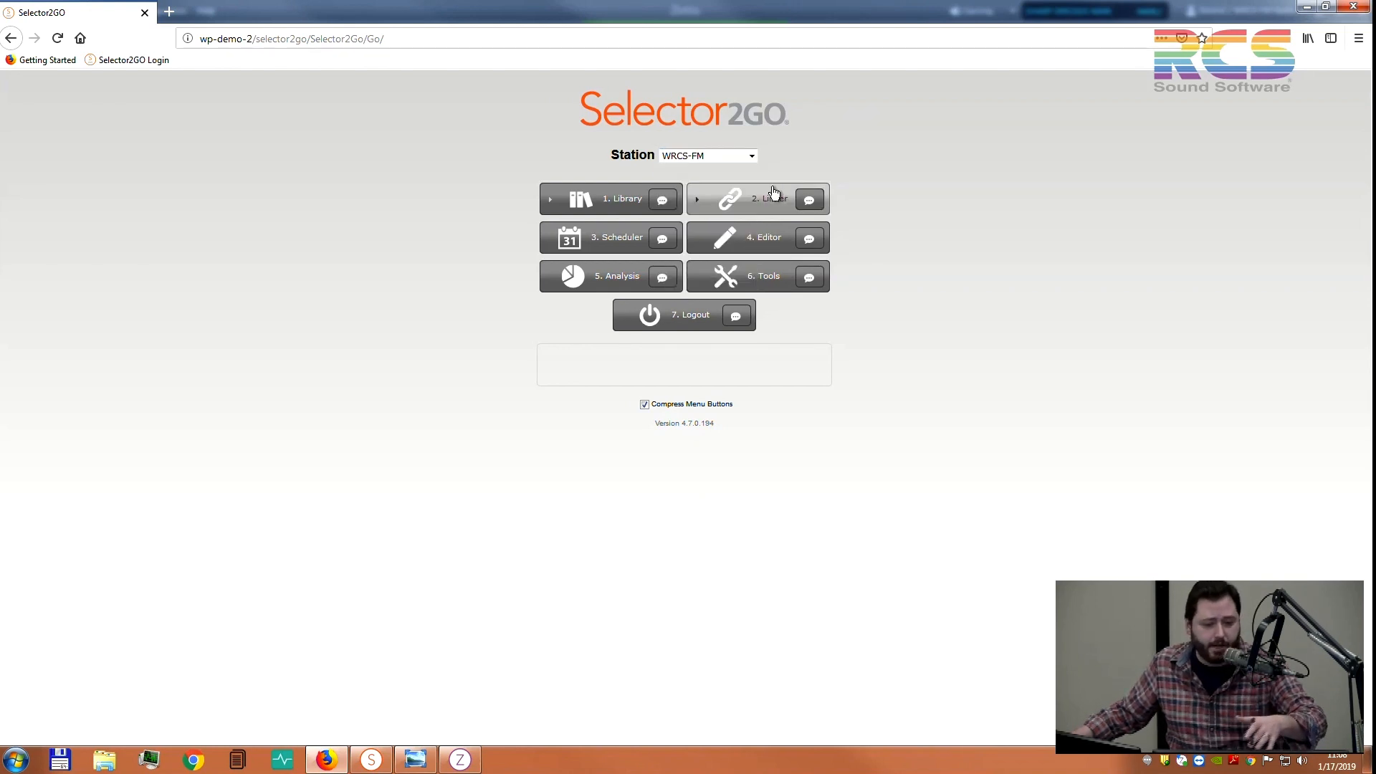
mouse_move(774, 207)
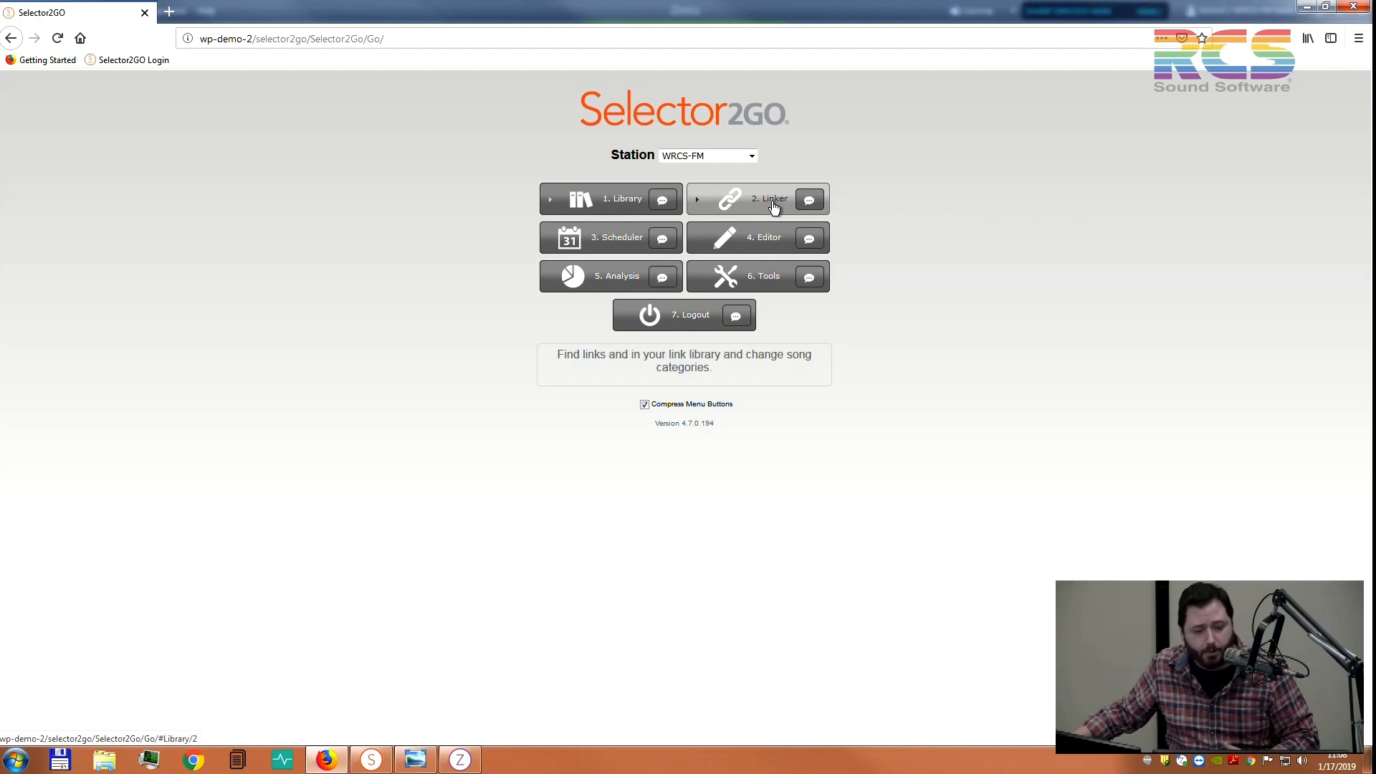
click(605, 207)
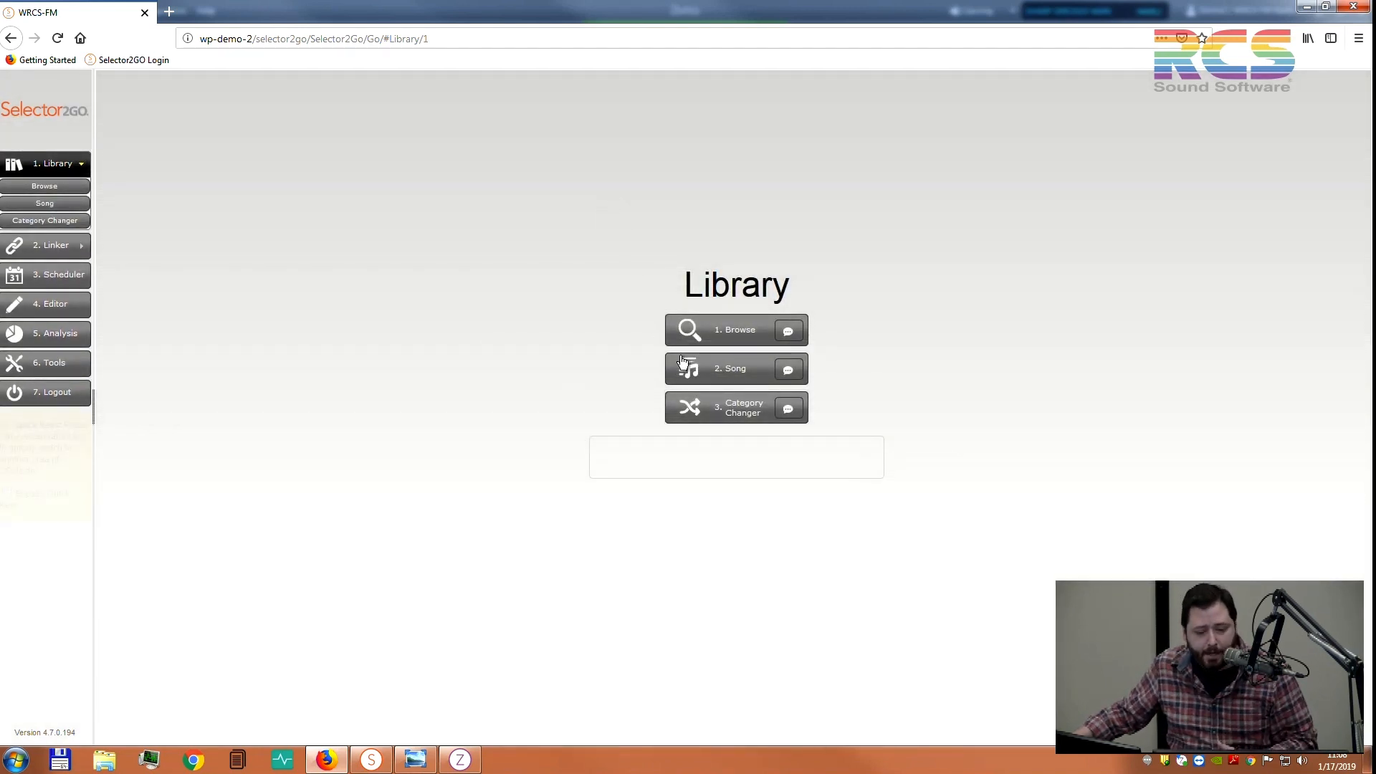
Look over the song Category Changer, decline the notification prompt, then go to the Scheduler grid
click(739, 415)
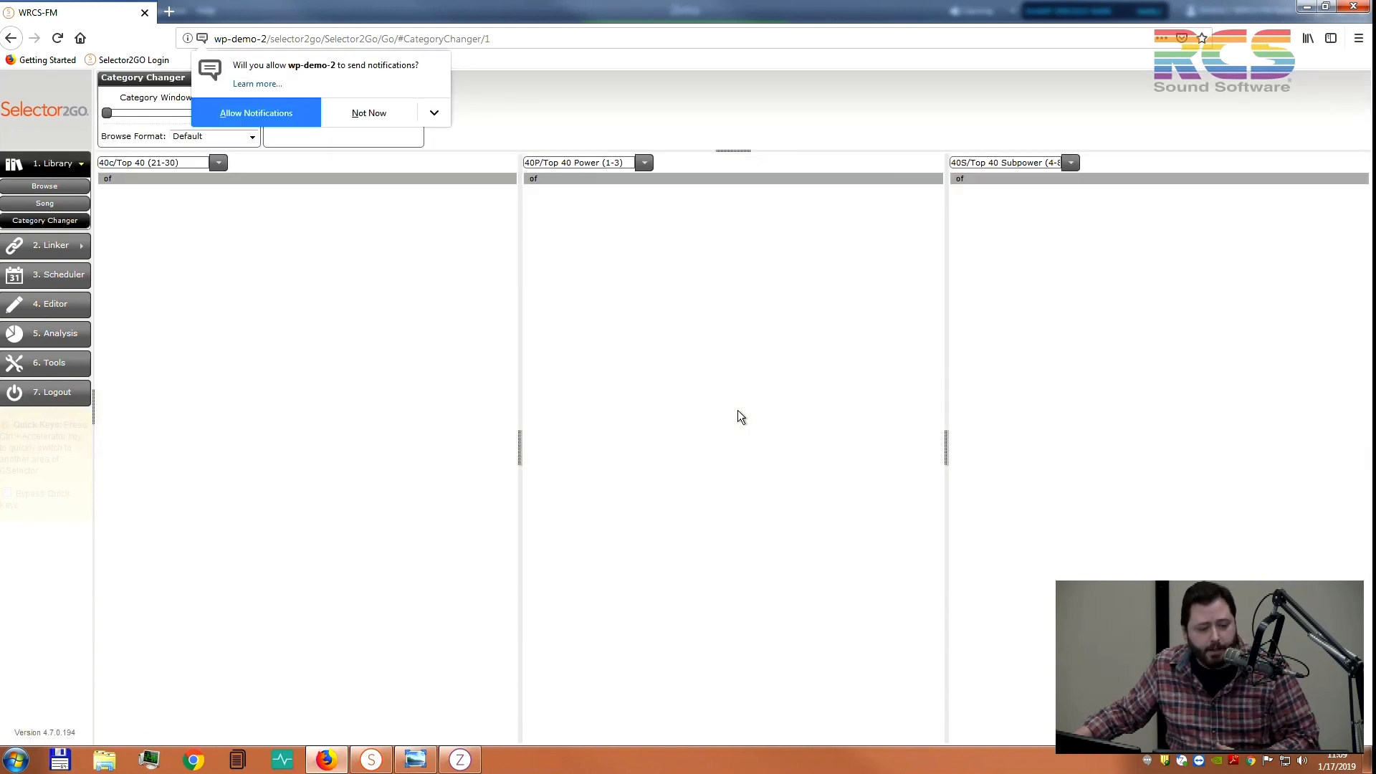
click(399, 114)
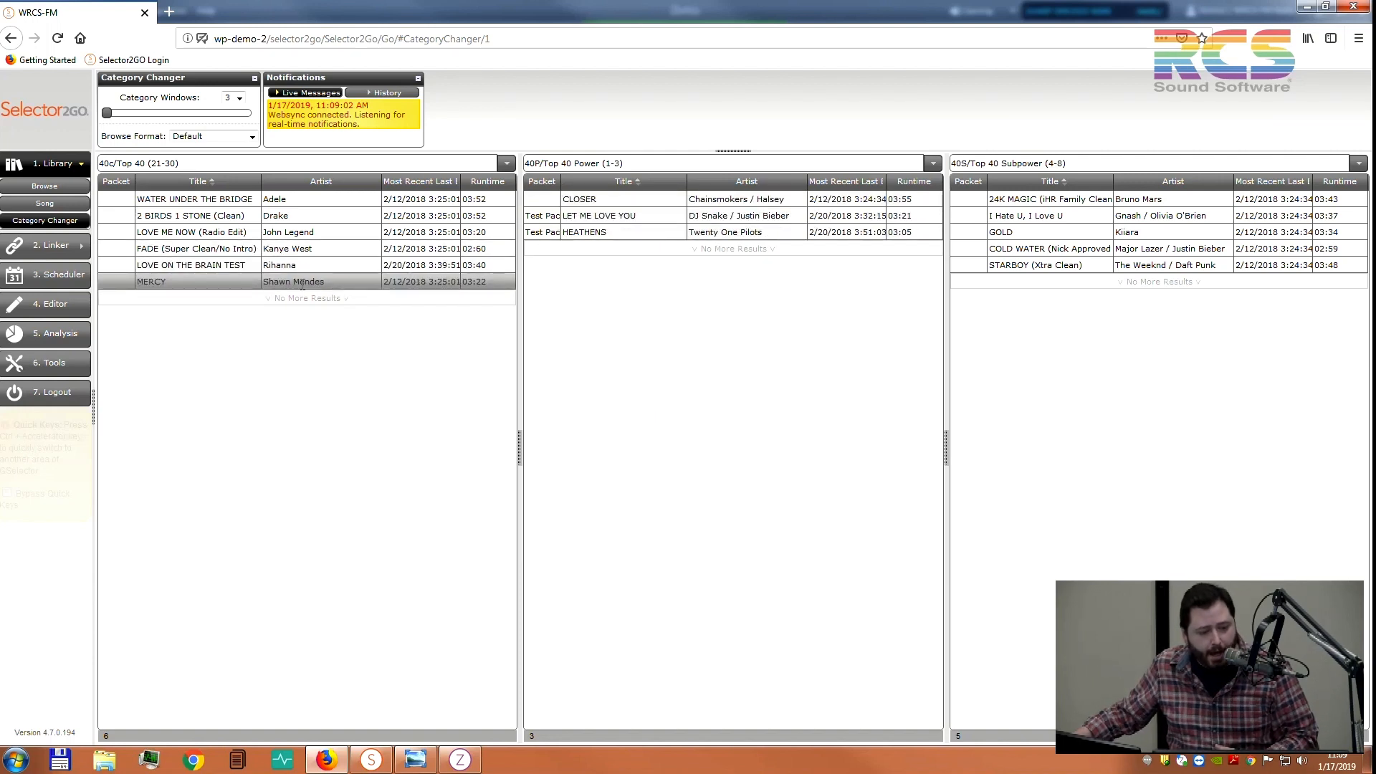
click(56, 283)
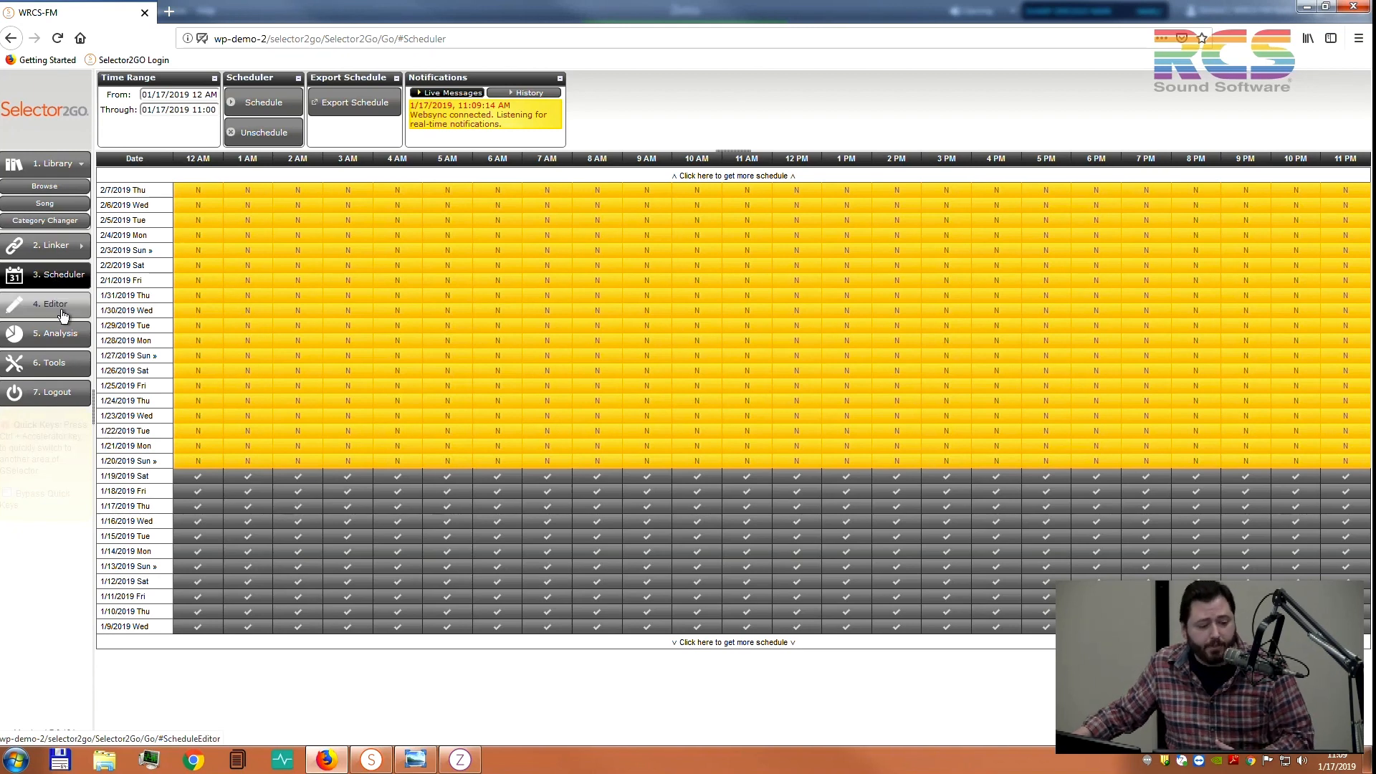
Open the Editor showing the 1/17/2019 log from the 12 AM hour
click(62, 315)
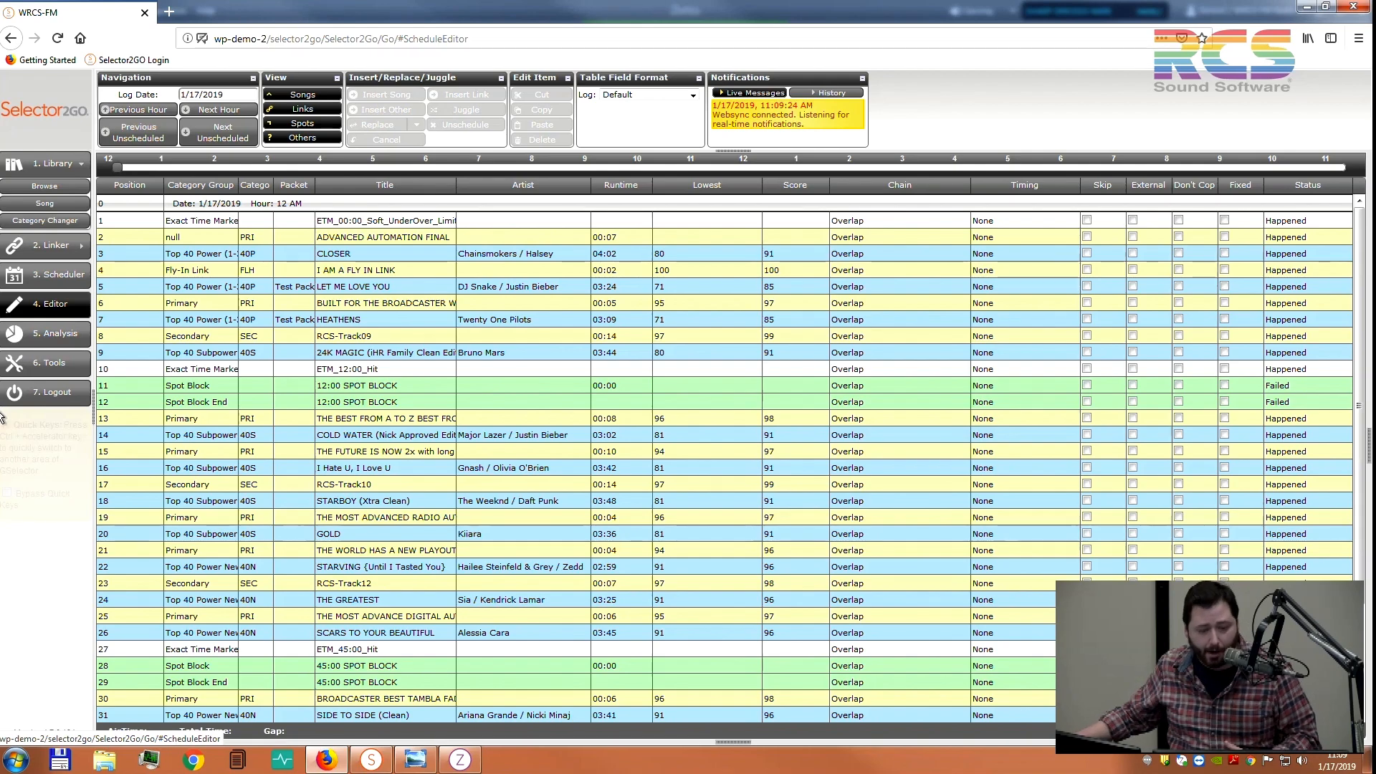
Replace THE IMPRESSION THAT I GET in the 12 PM 90s Power slot with JUST A FRIEND
click(694, 166)
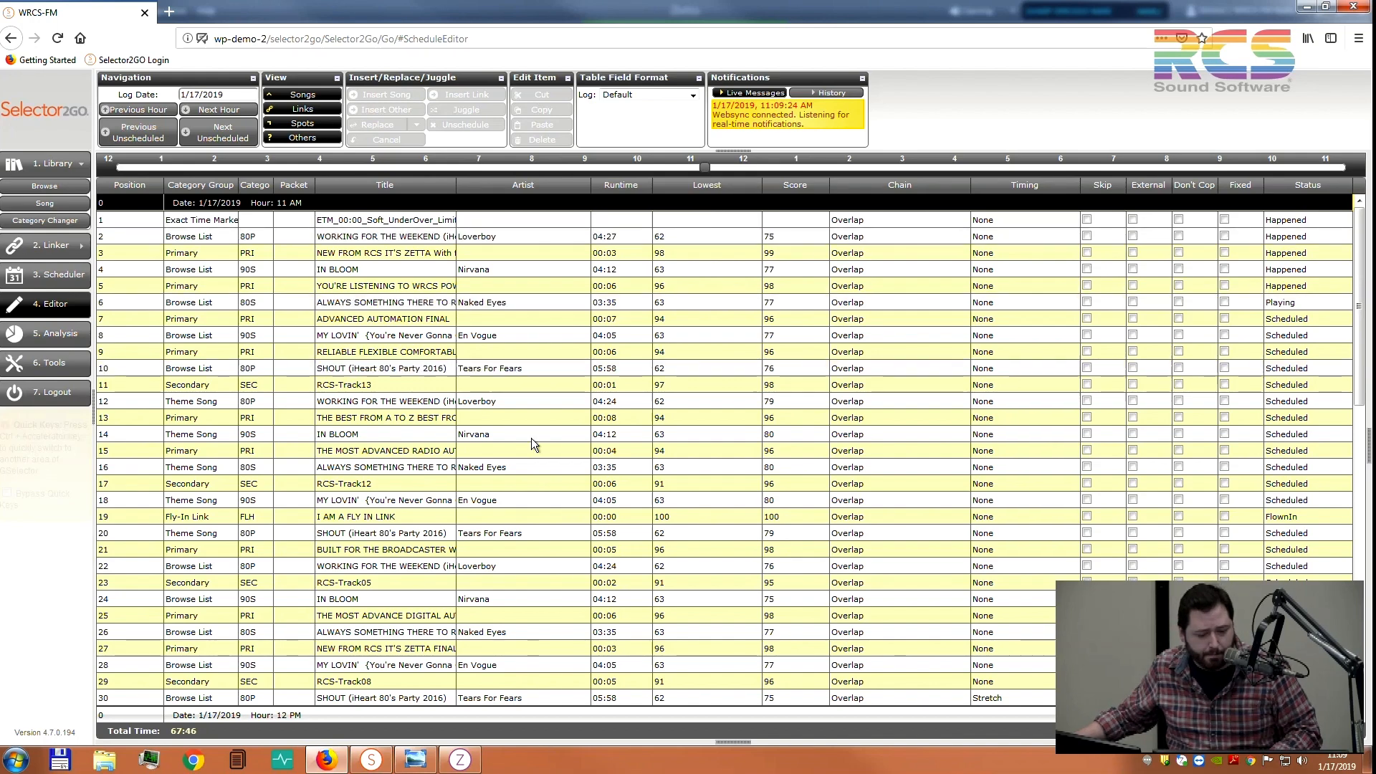
click(749, 168)
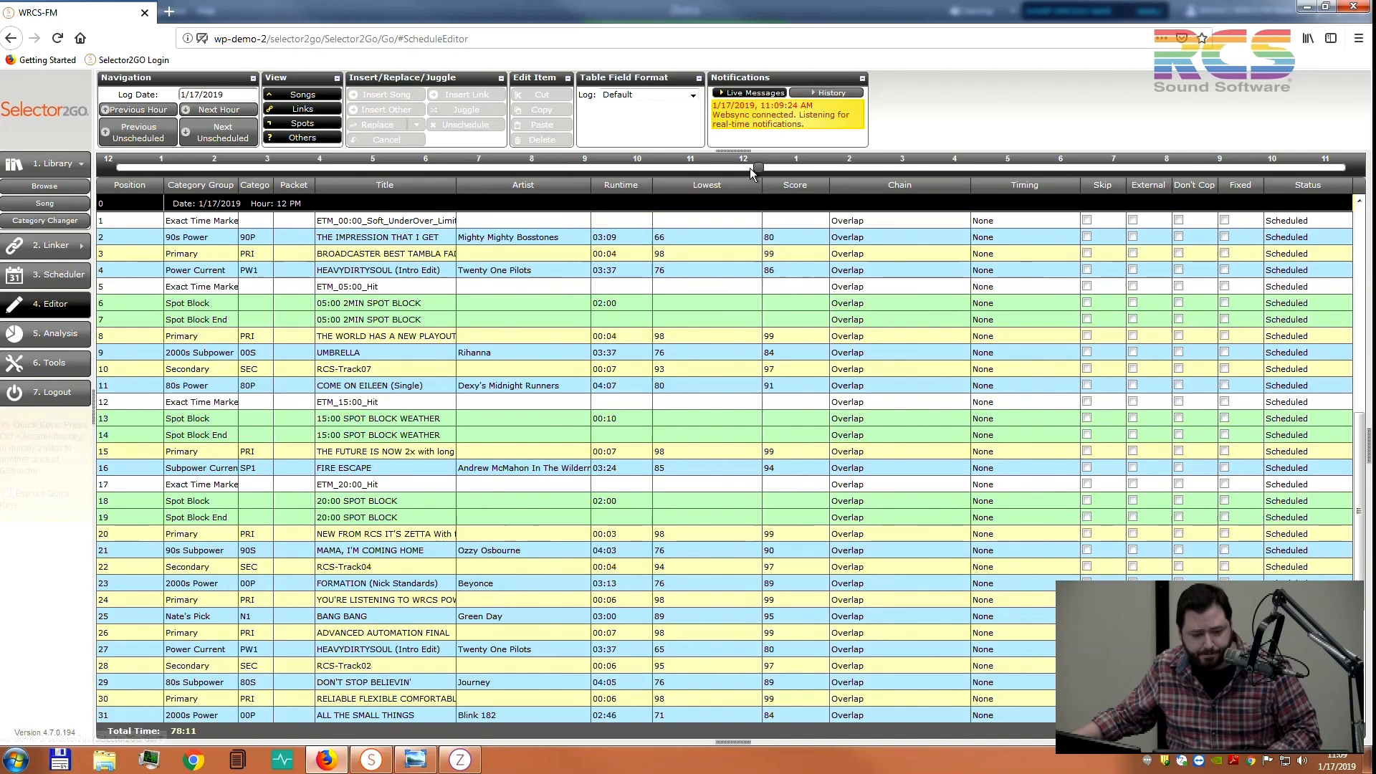
click(563, 239)
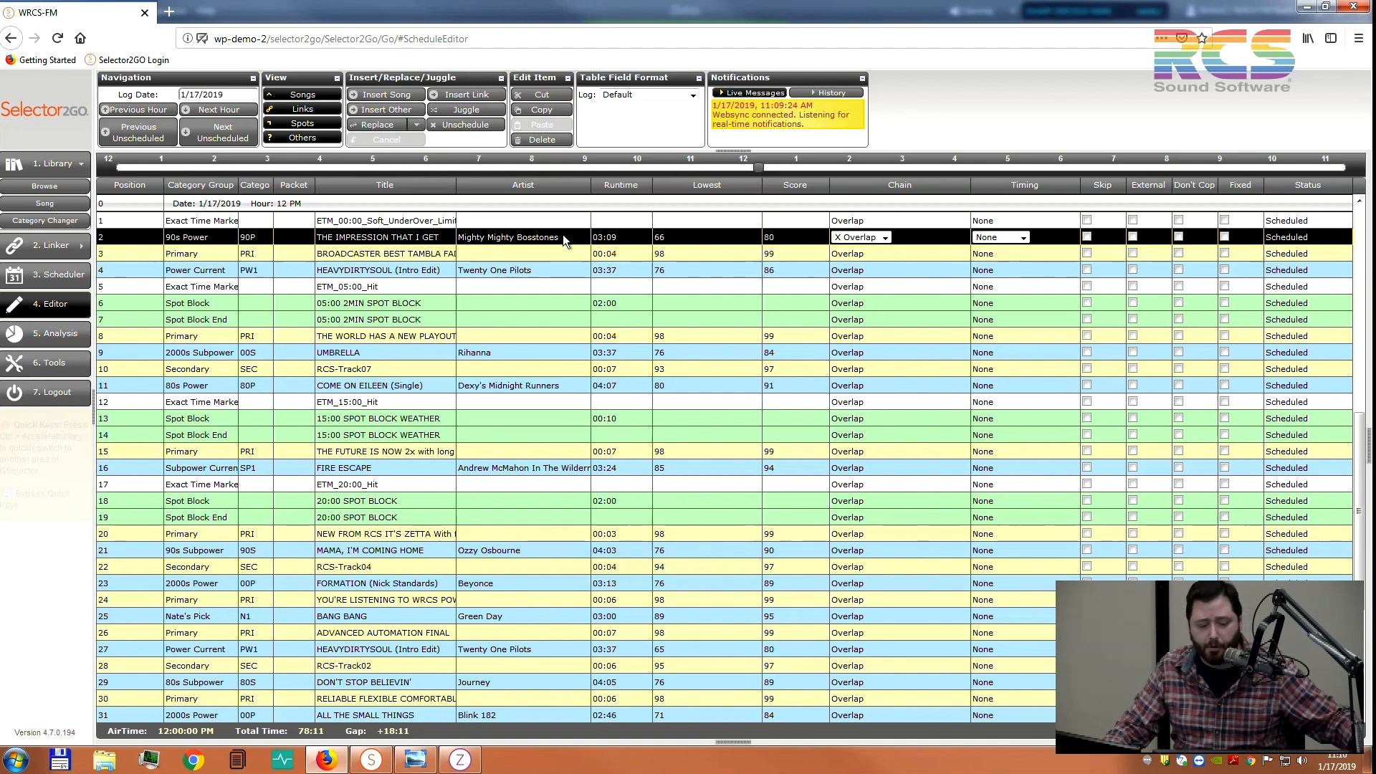
double_click(562, 234)
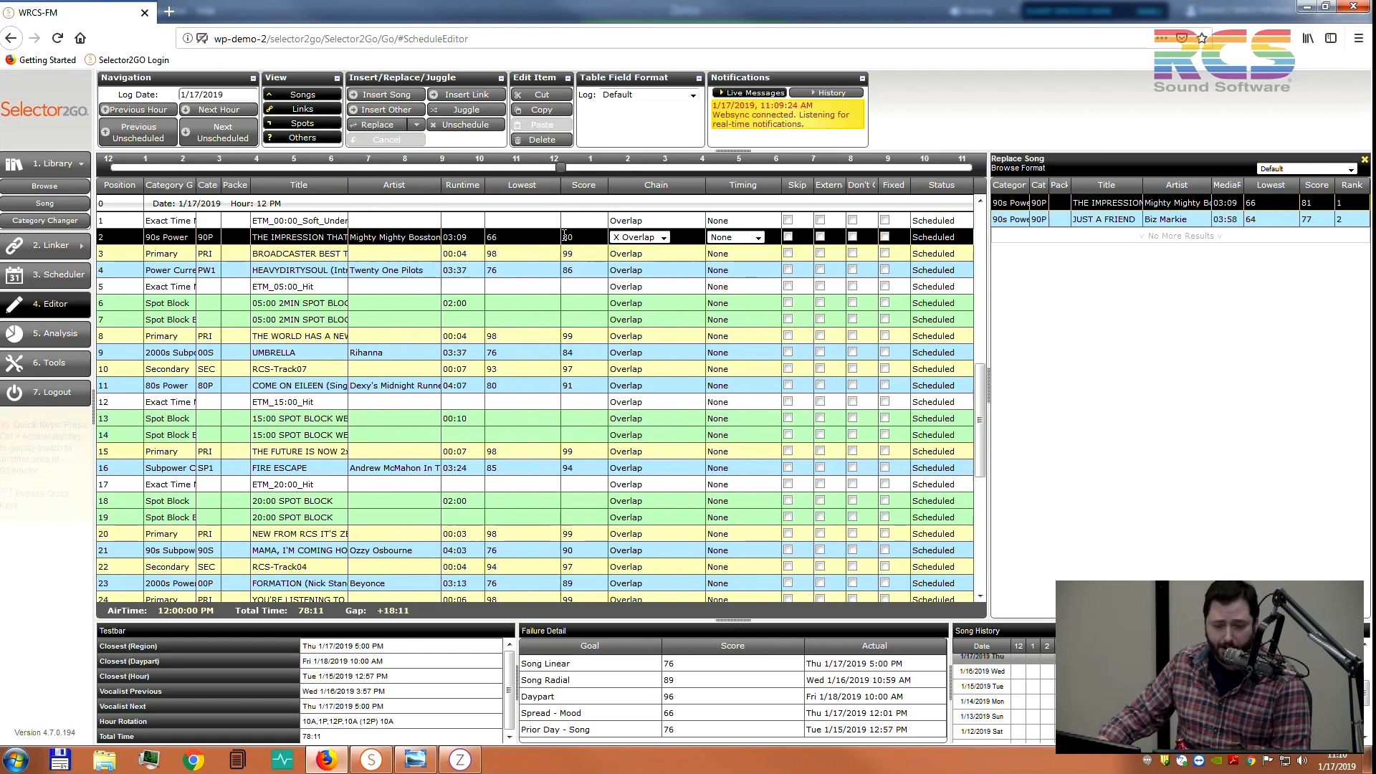
key(Down)
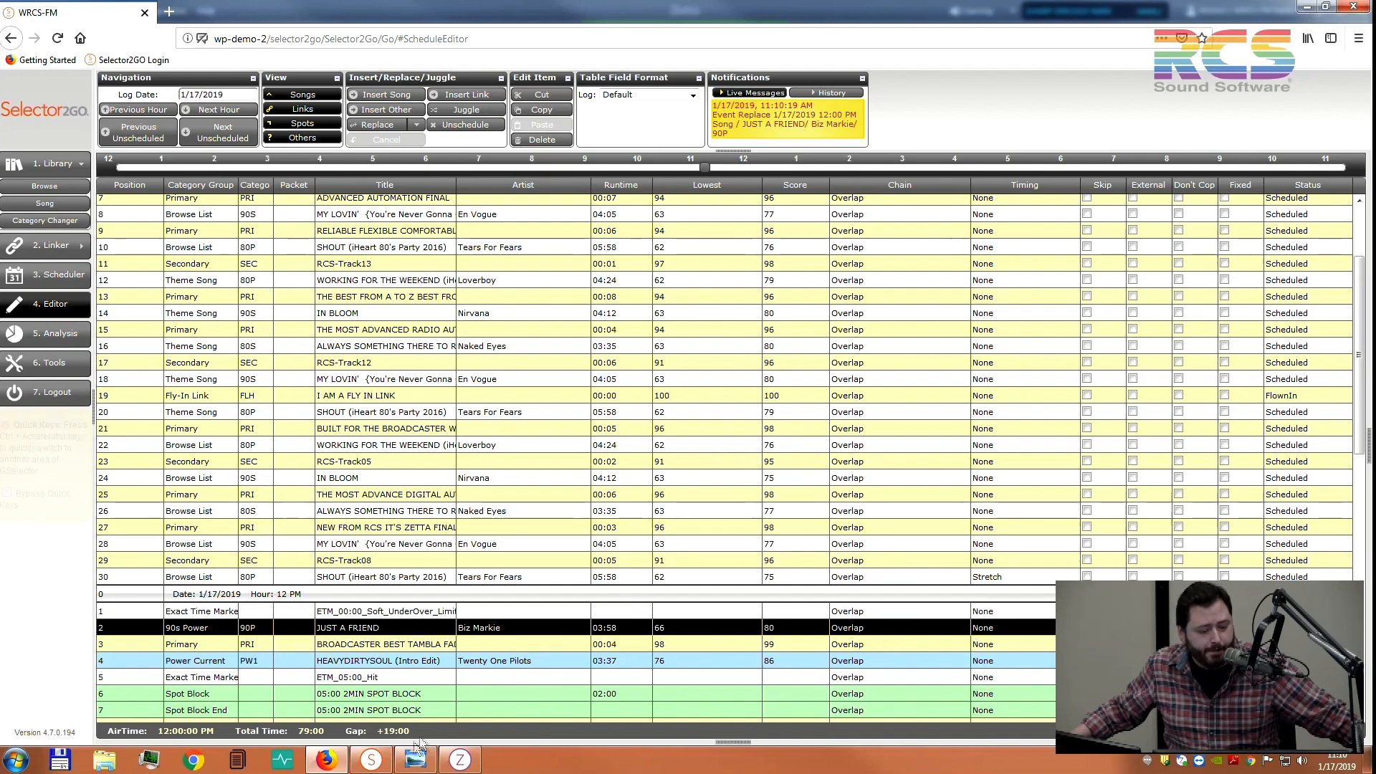
click(459, 760)
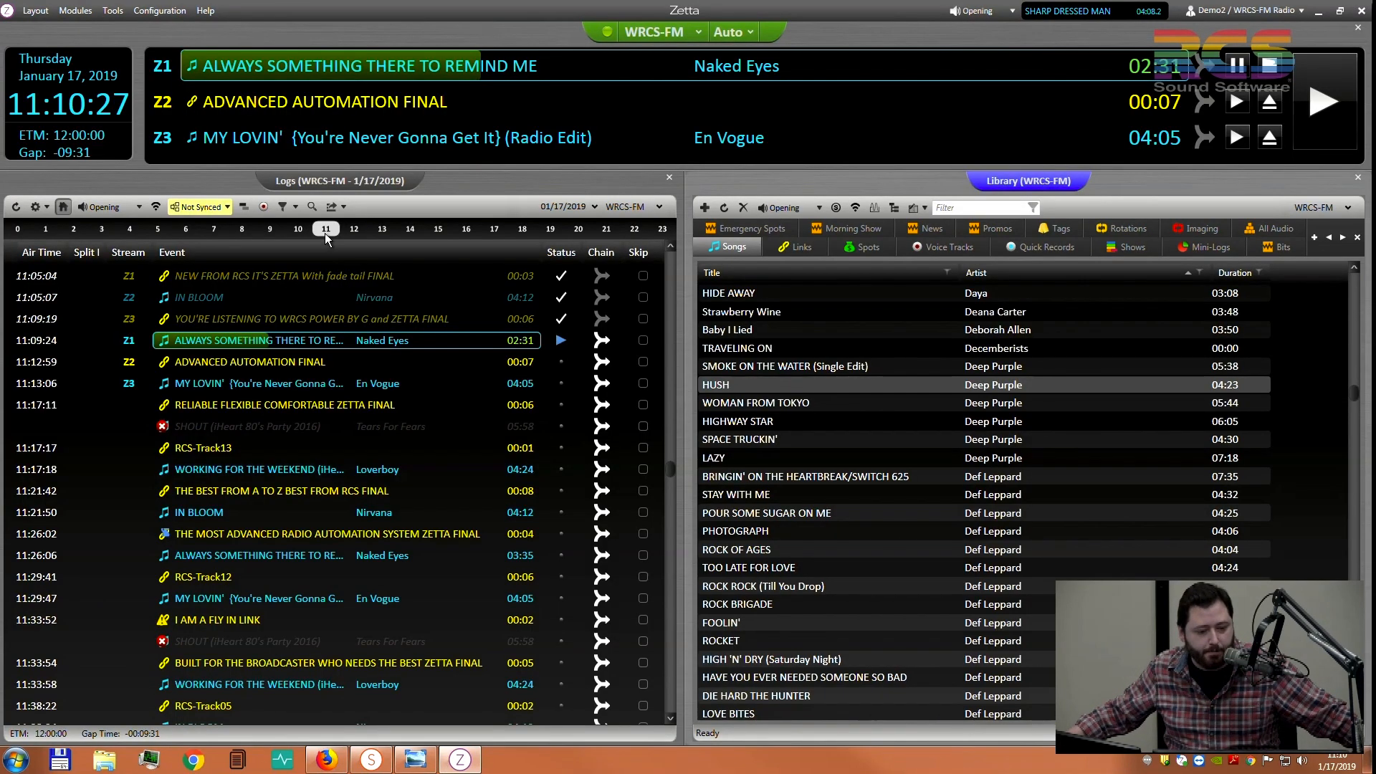
Confirm Zetta's 12:00 hour lists JUST A FRIEND at 12:00:00, then return to Selector2GO
click(352, 229)
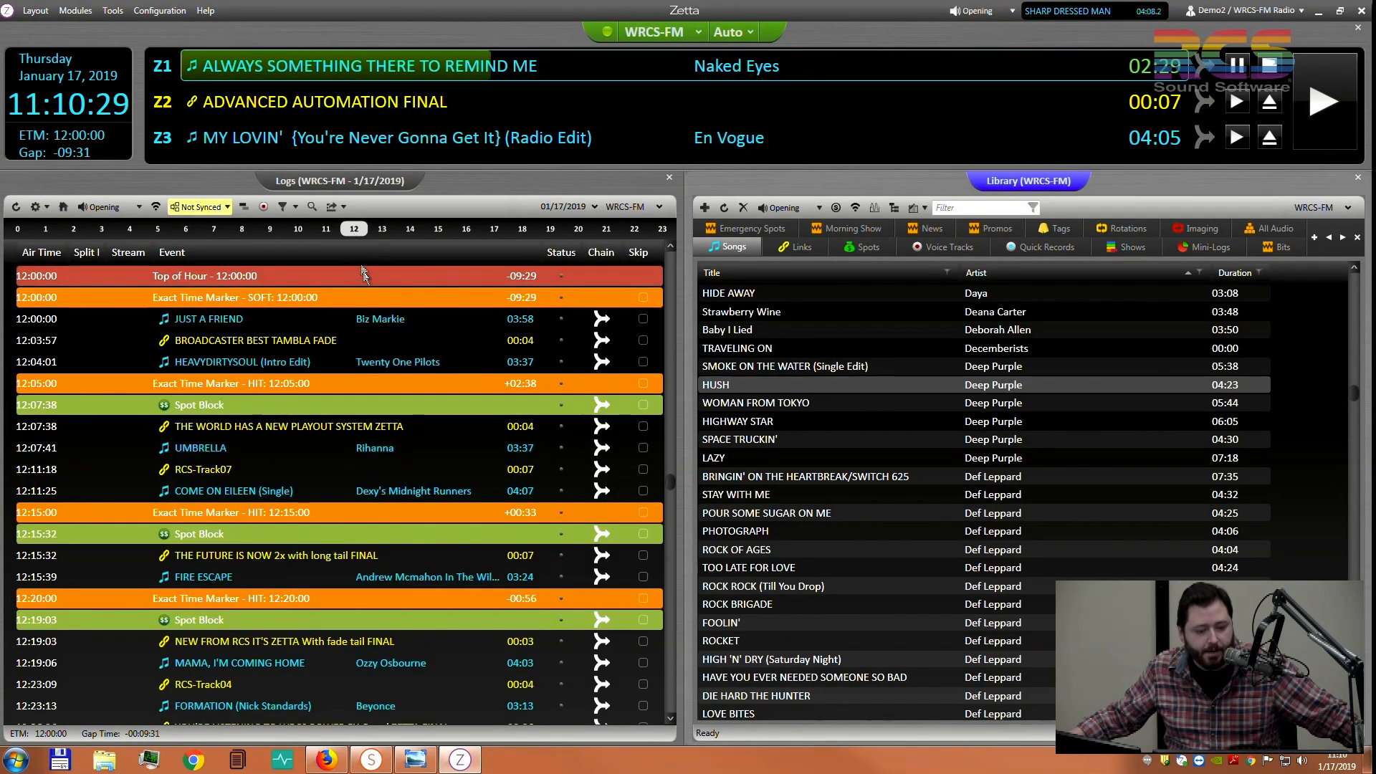
click(375, 318)
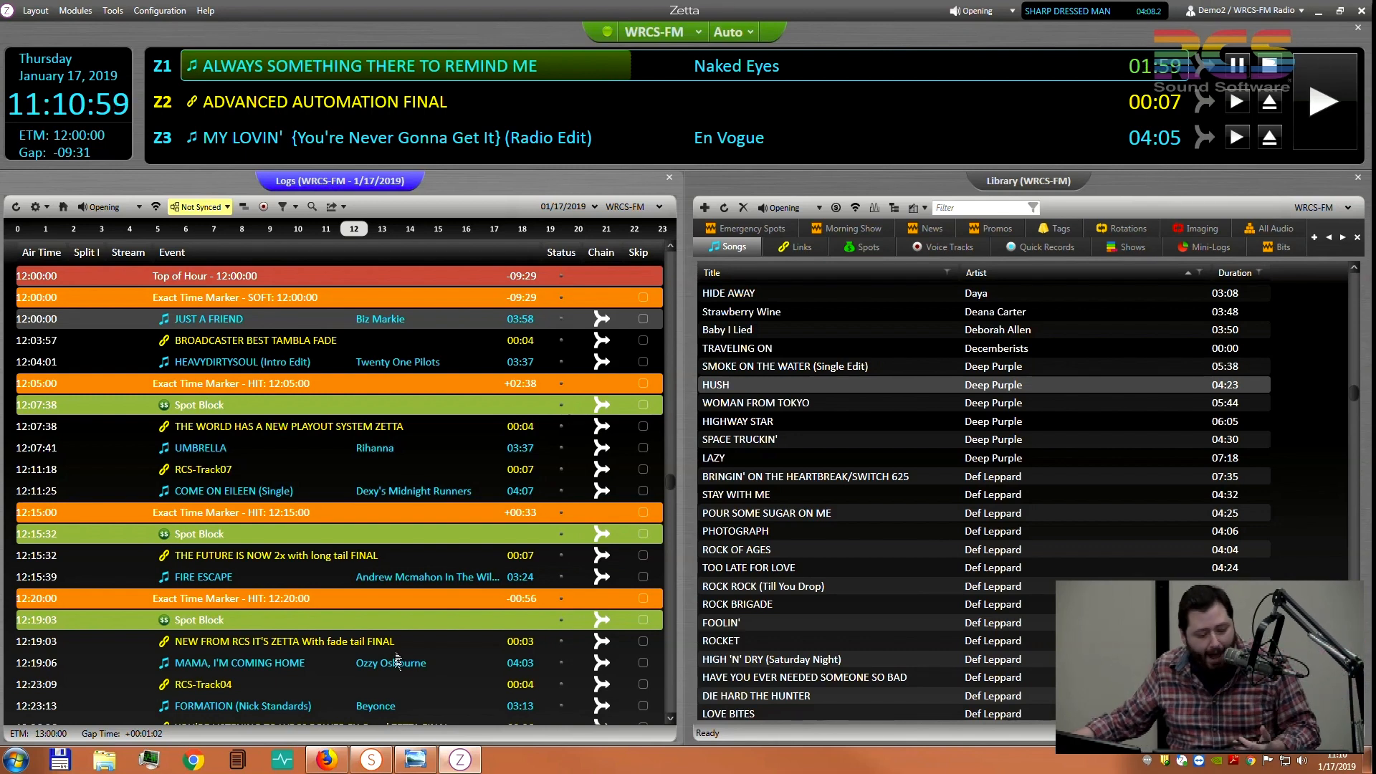
click(329, 765)
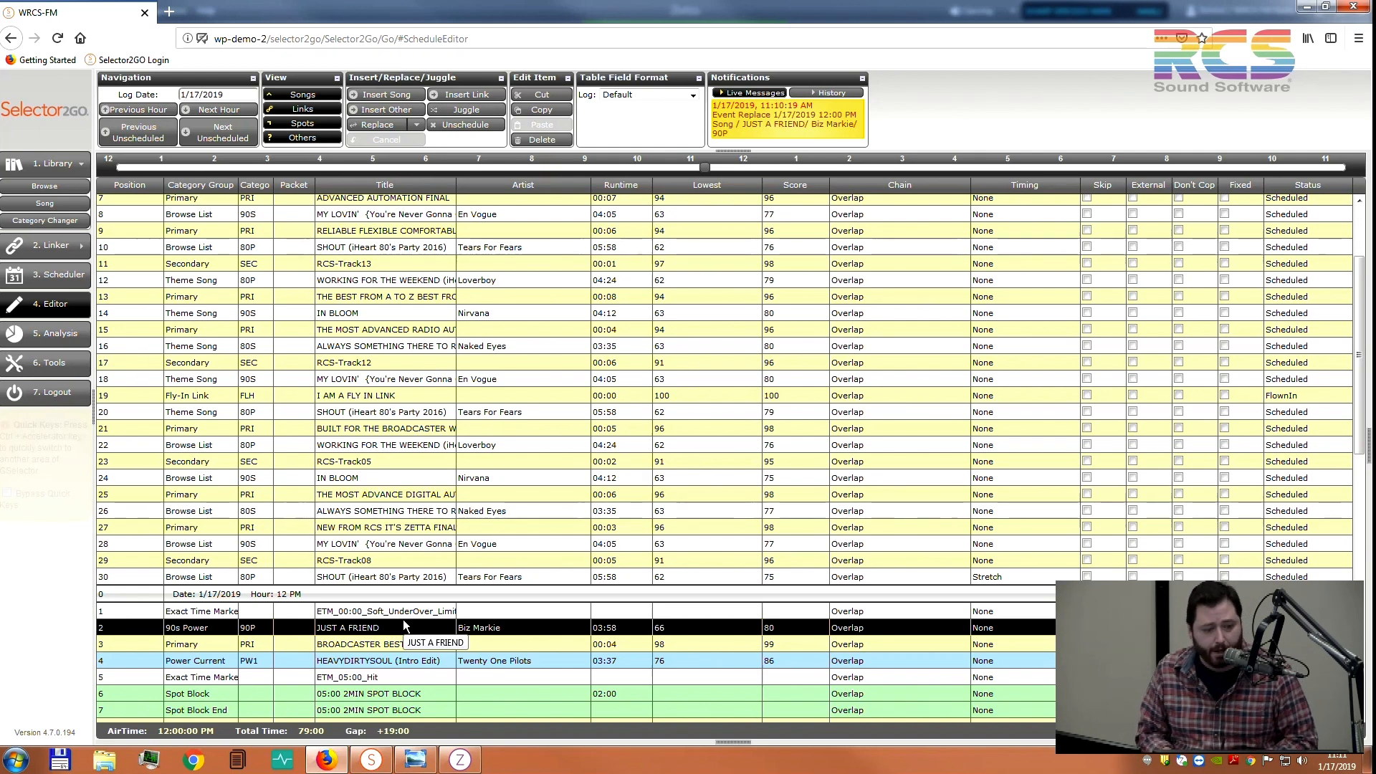
Open the row 21 link record BUILT FOR THE BROADCASTER WHO NEEDS THE BEST ZETTA FINAL
click(440, 428)
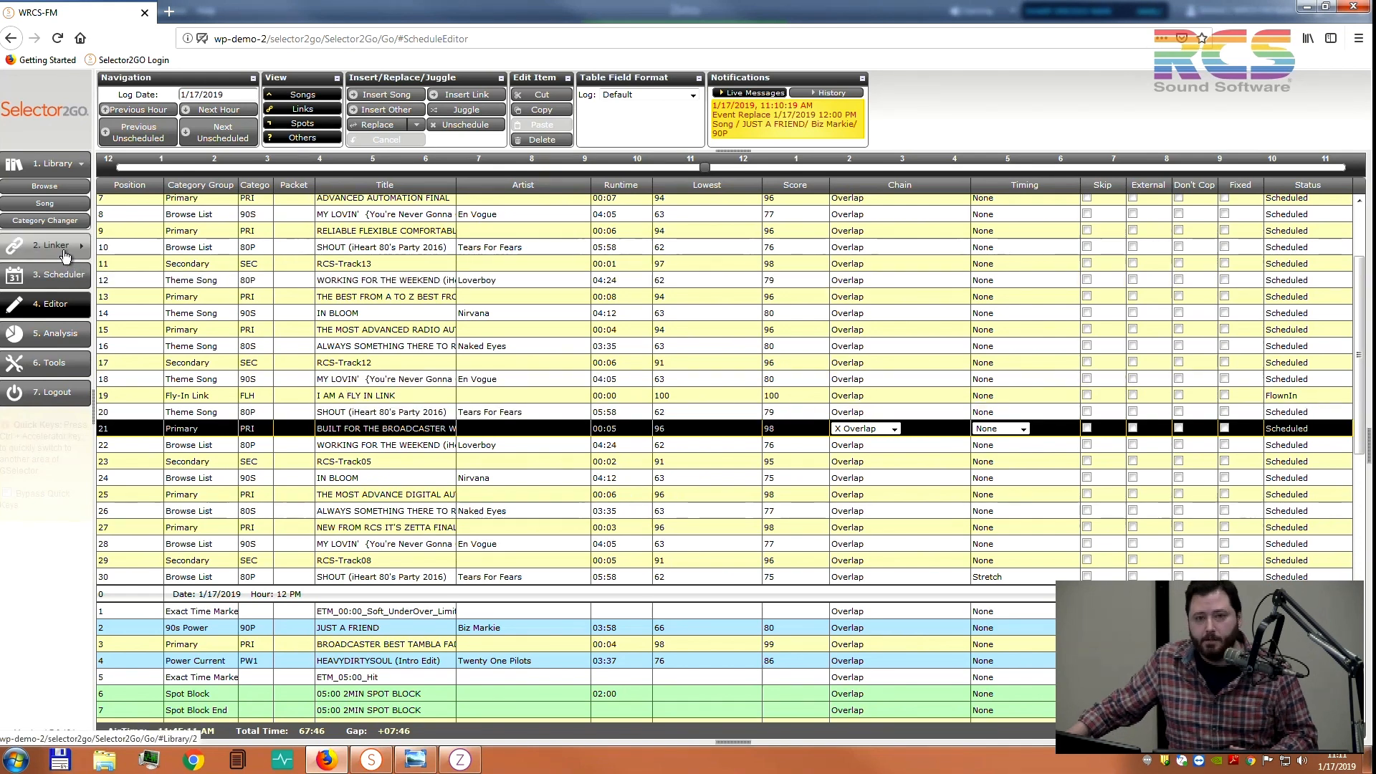
double_click(353, 429)
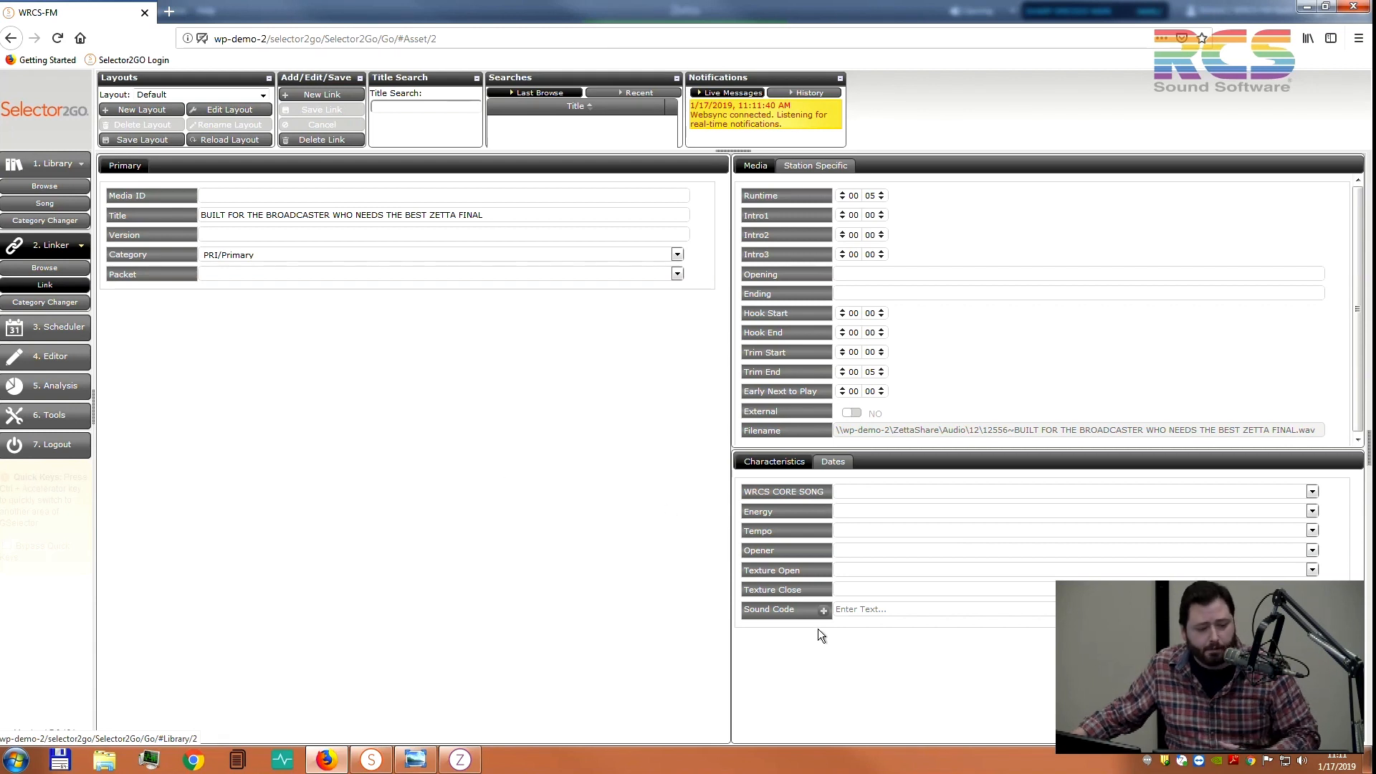
Review the Primary, Secondary and ZLink - Hold link lists, then minimize the browser
click(56, 304)
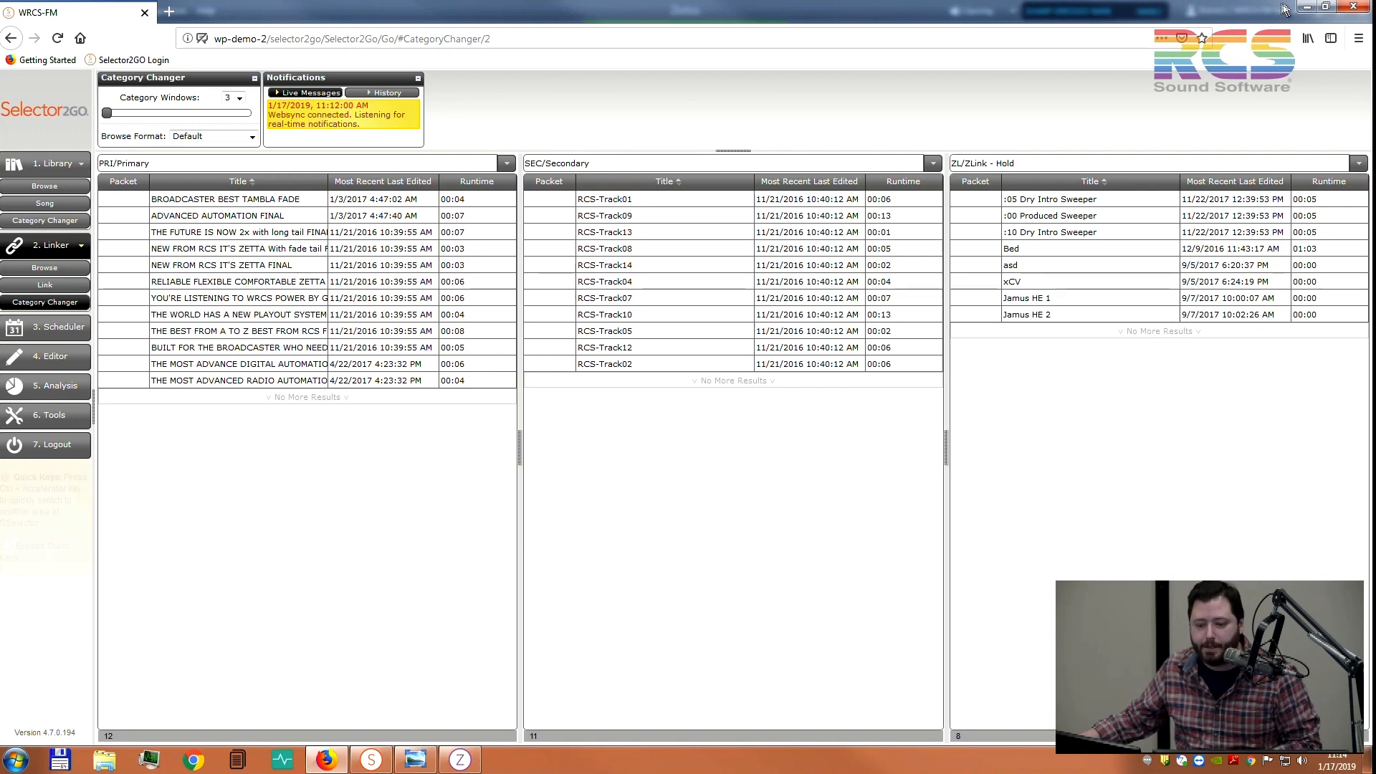
click(1305, 7)
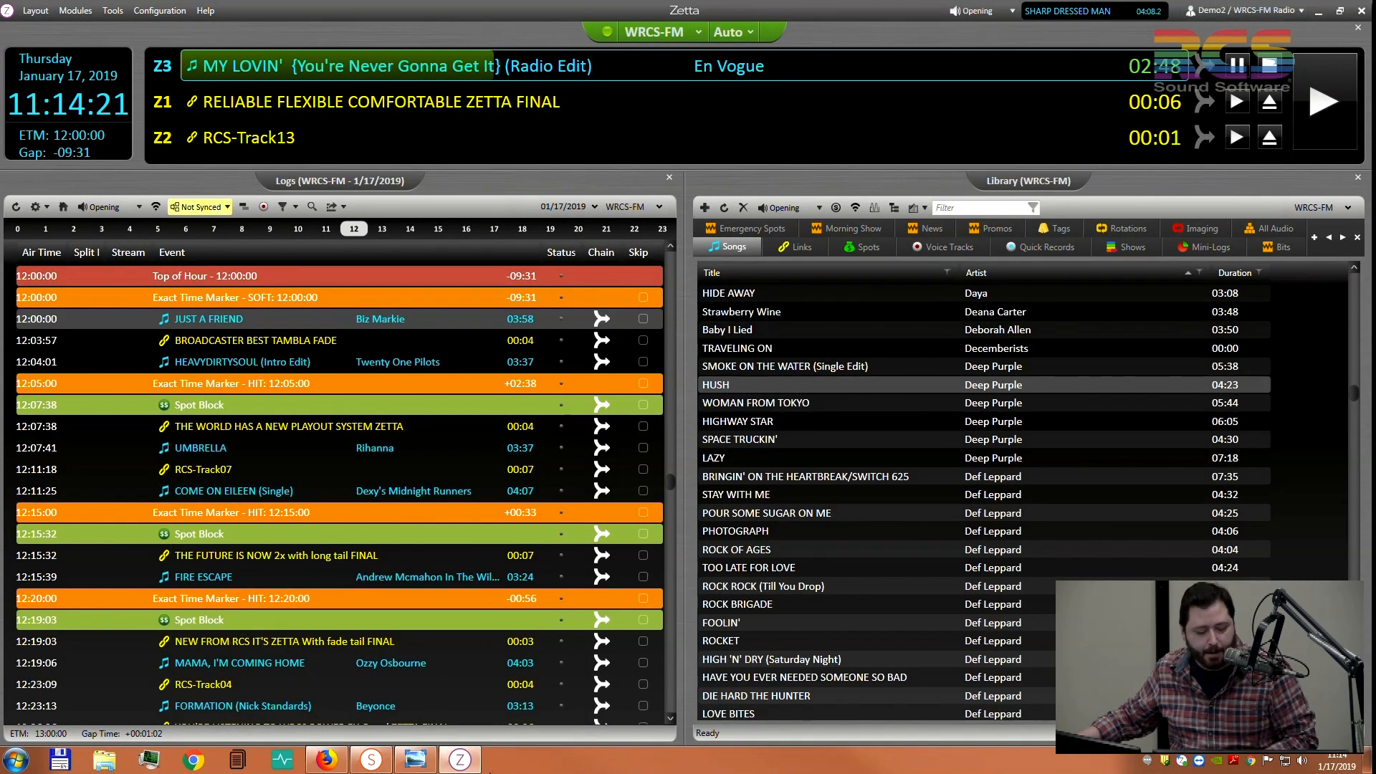
Bring GSelector forward, showing the WRCS-FM library browse of 2538 songs
click(372, 759)
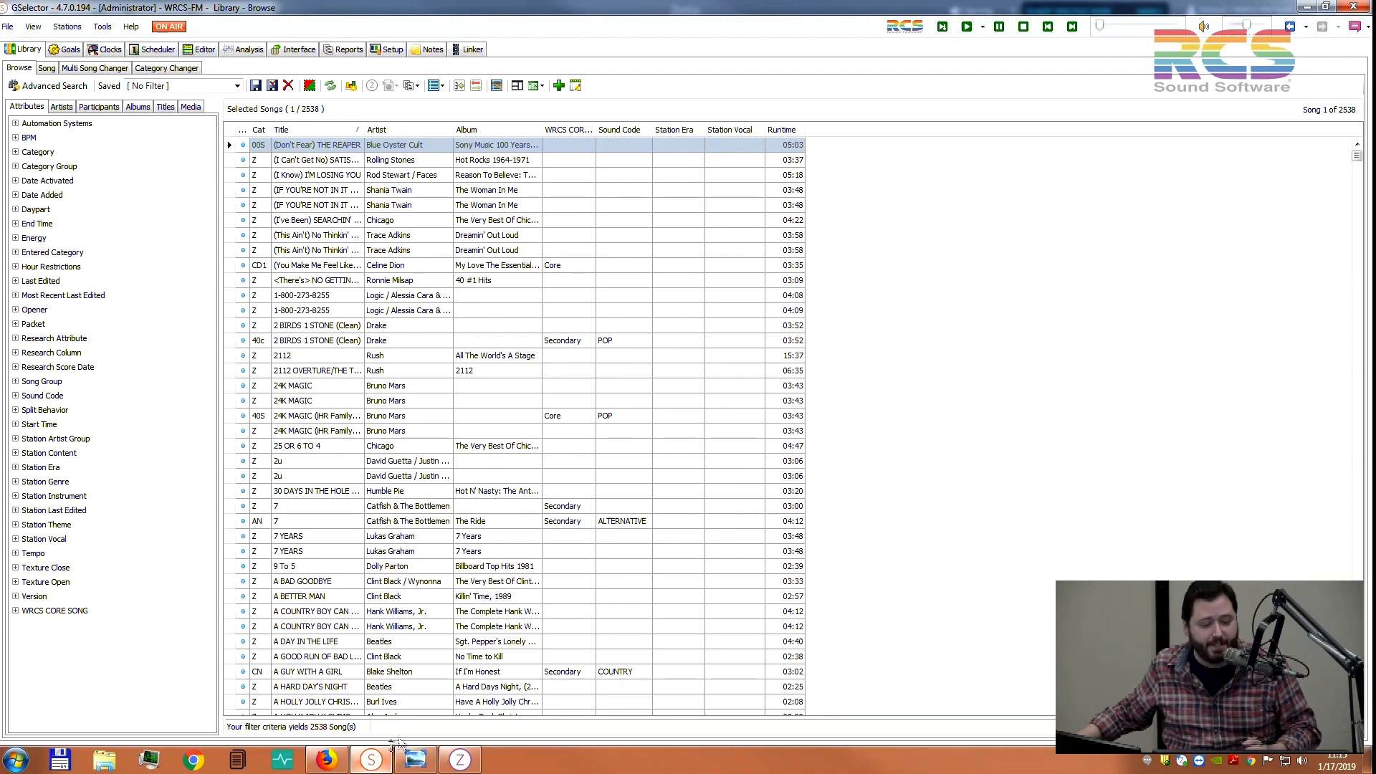
Enable inline editing, set The Woman In Me song's category to CD1, and widen Cat and Title columns
click(328, 192)
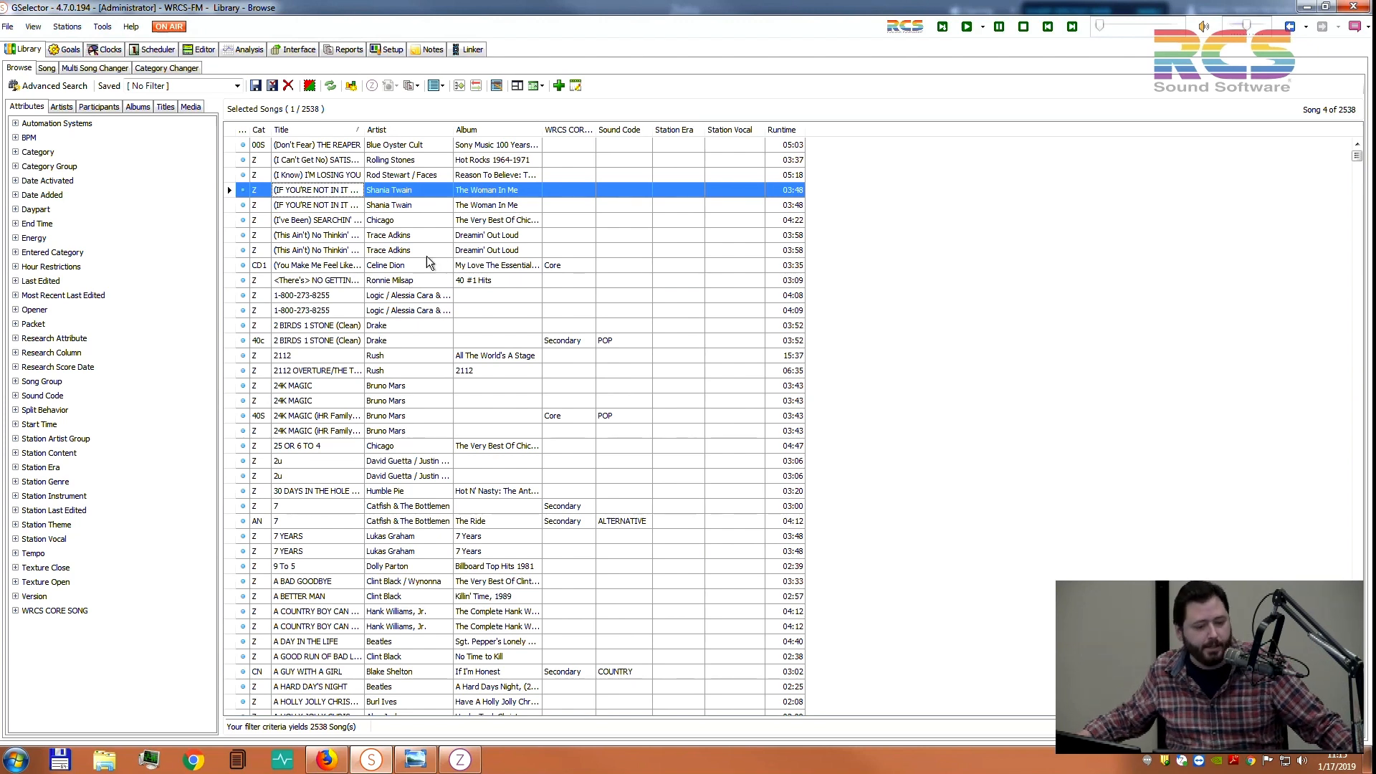
click(579, 86)
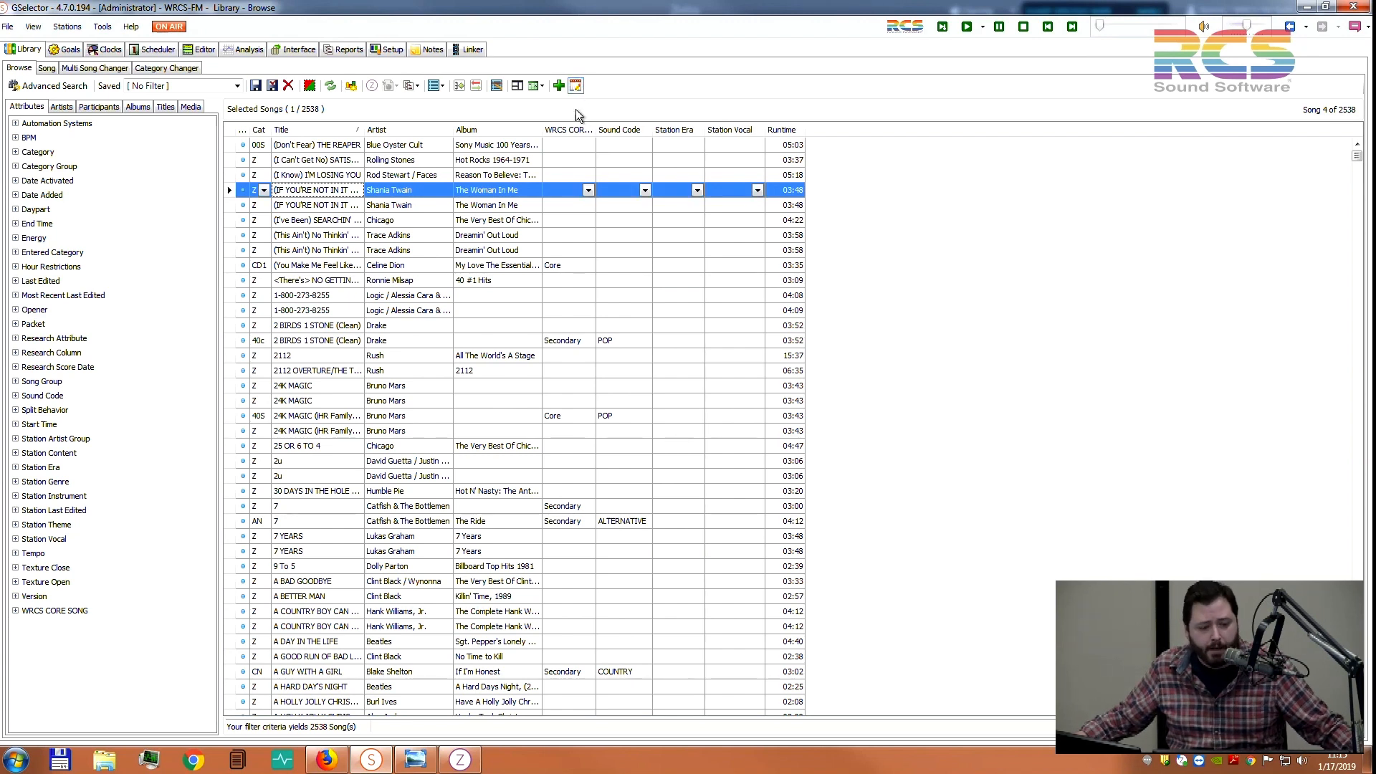
click(264, 190)
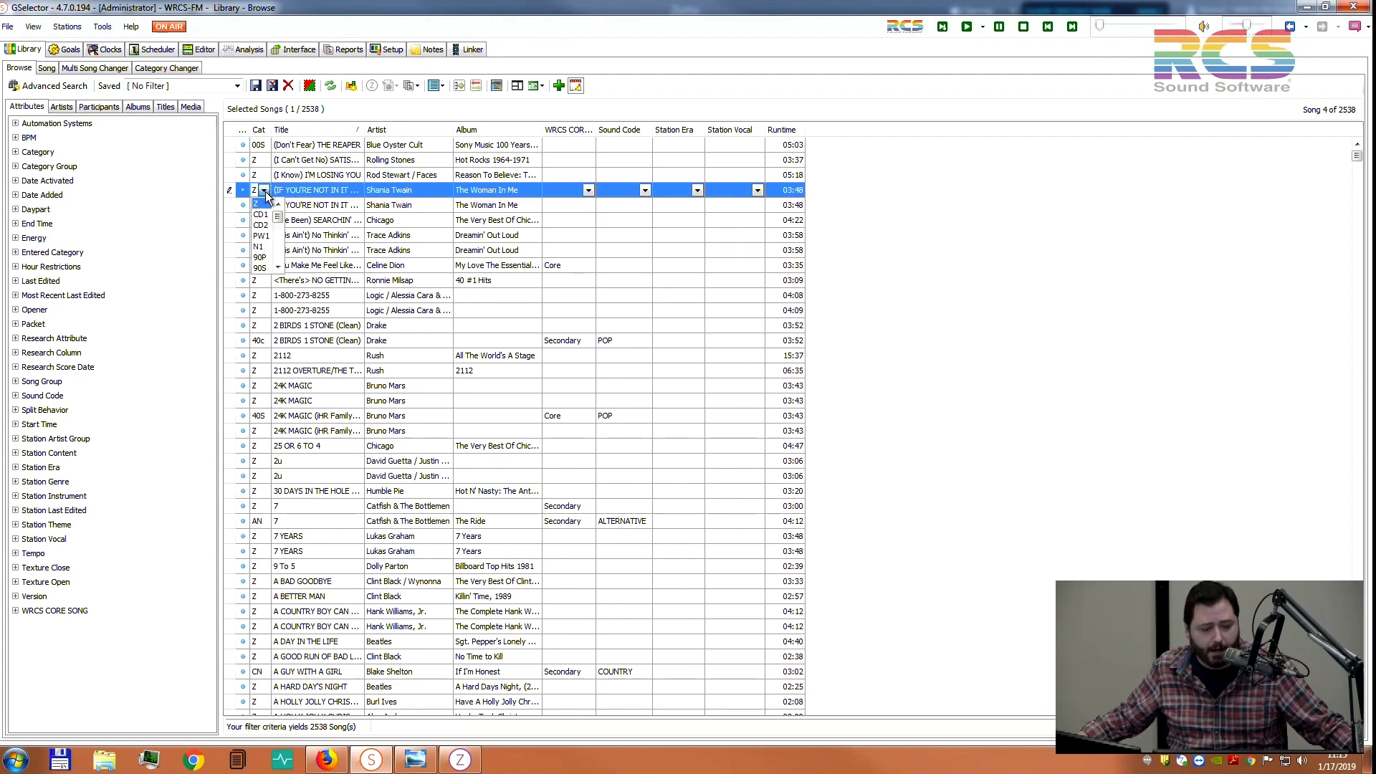
click(264, 215)
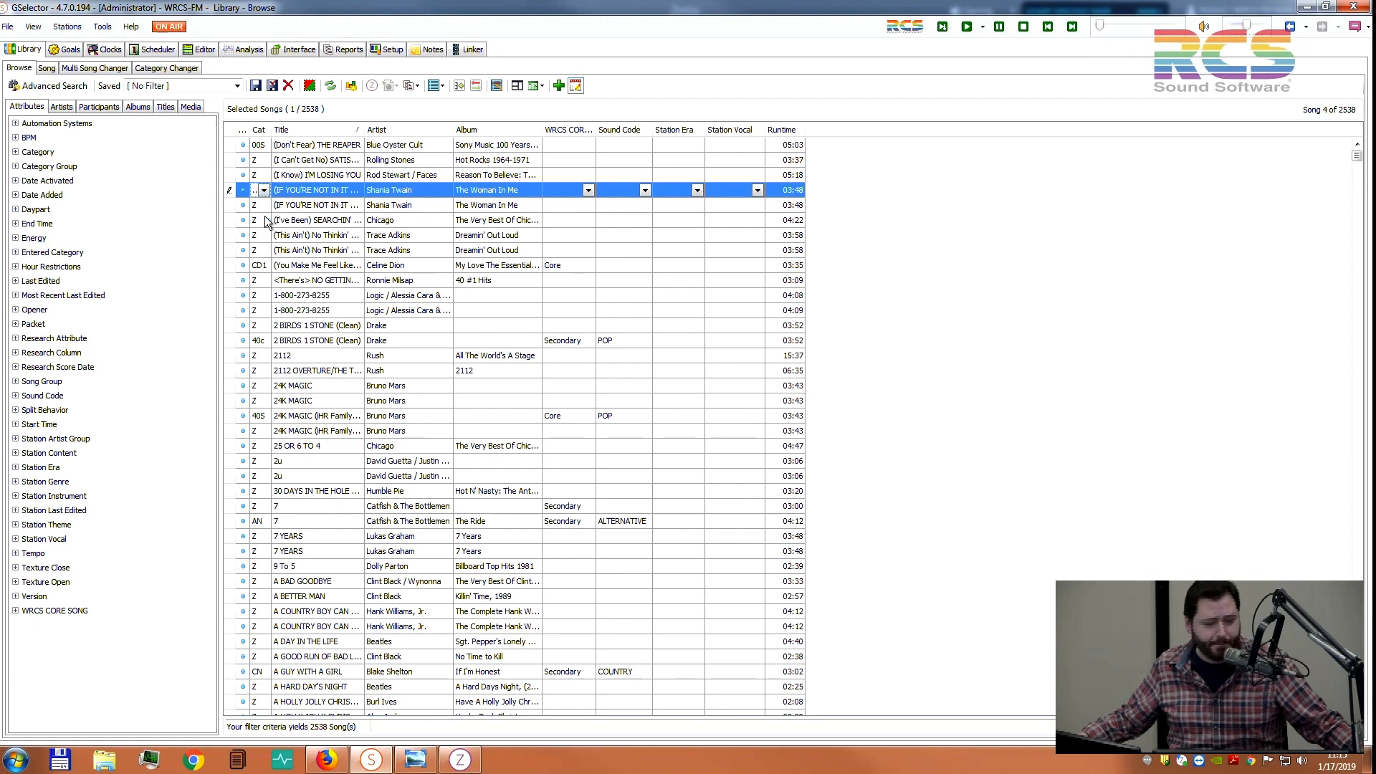
drag(271, 129, 296, 129)
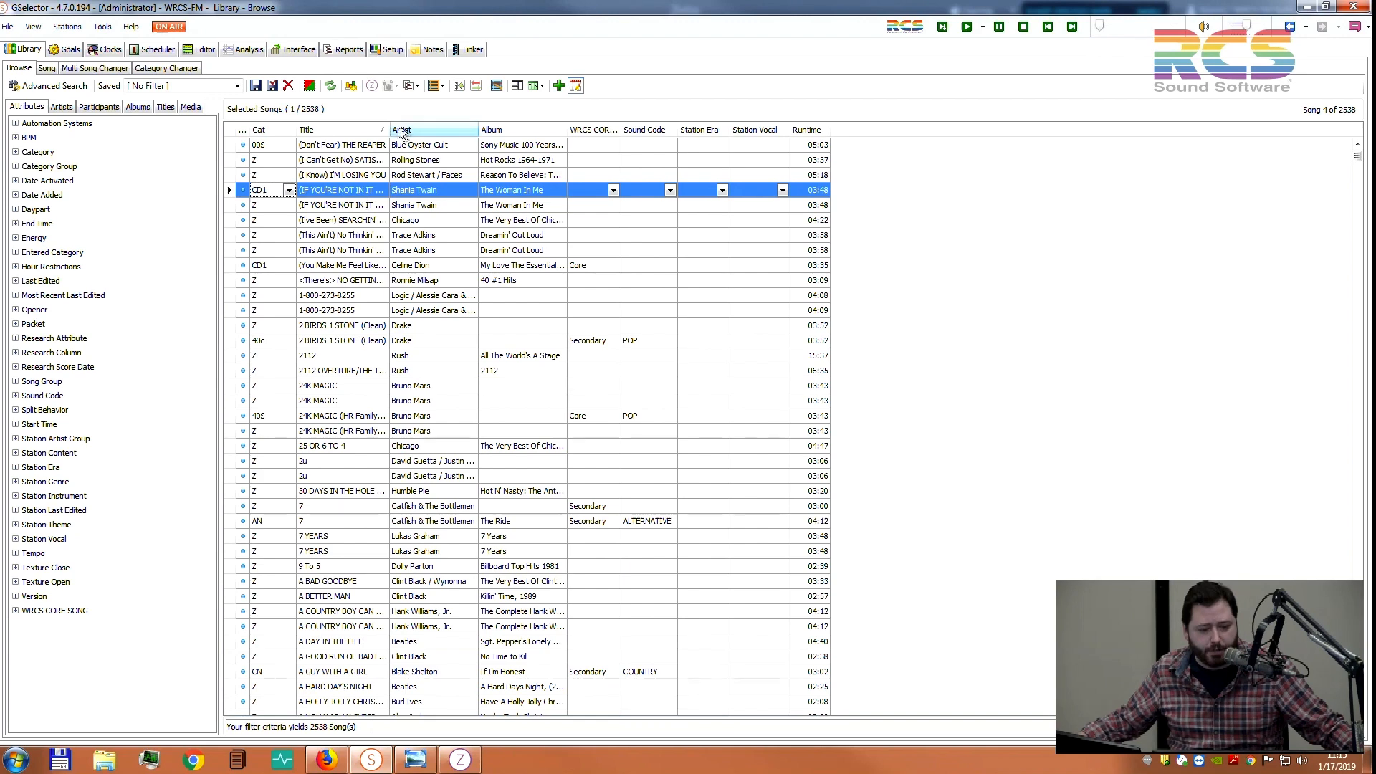
drag(524, 126, 524, 126)
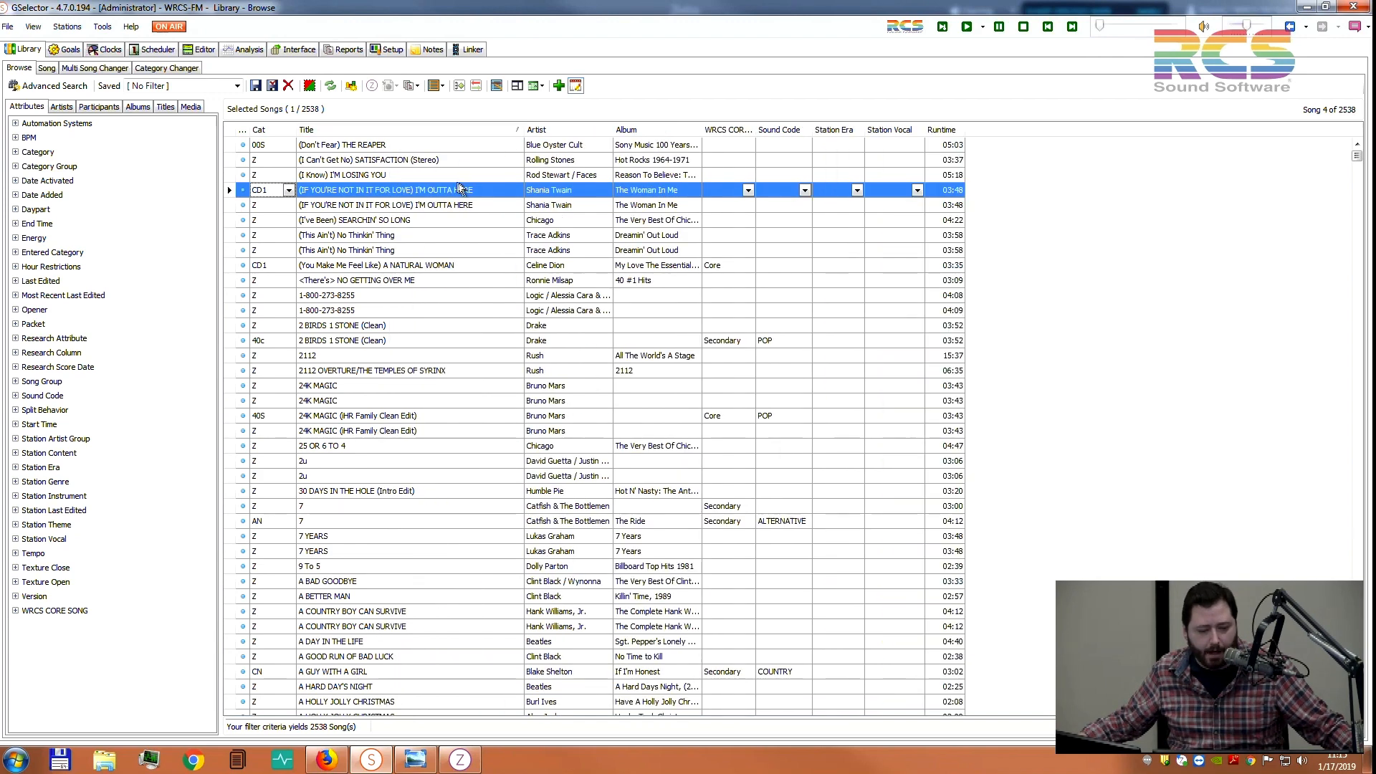
Append TEST to the Shania Twain song's title as a trial inline edit
click(490, 190)
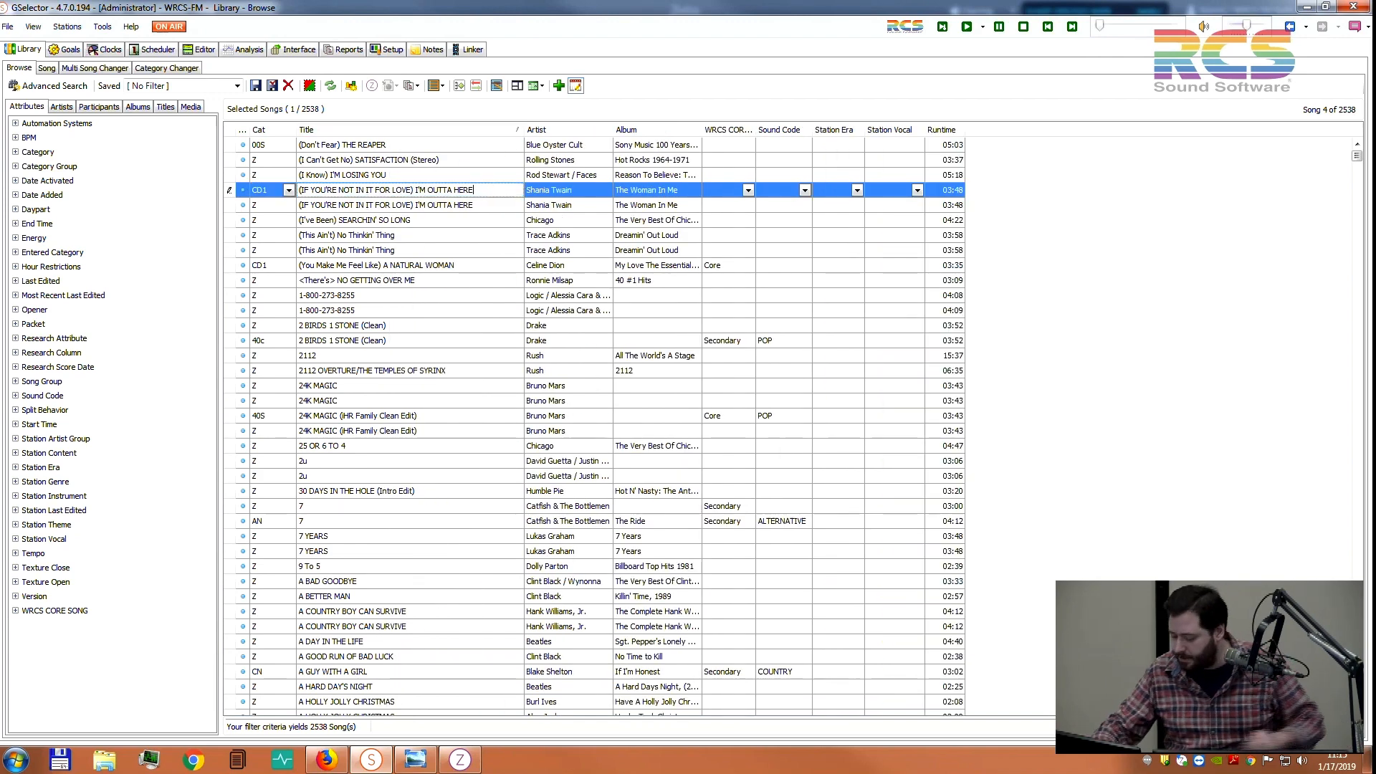
text(TEST)
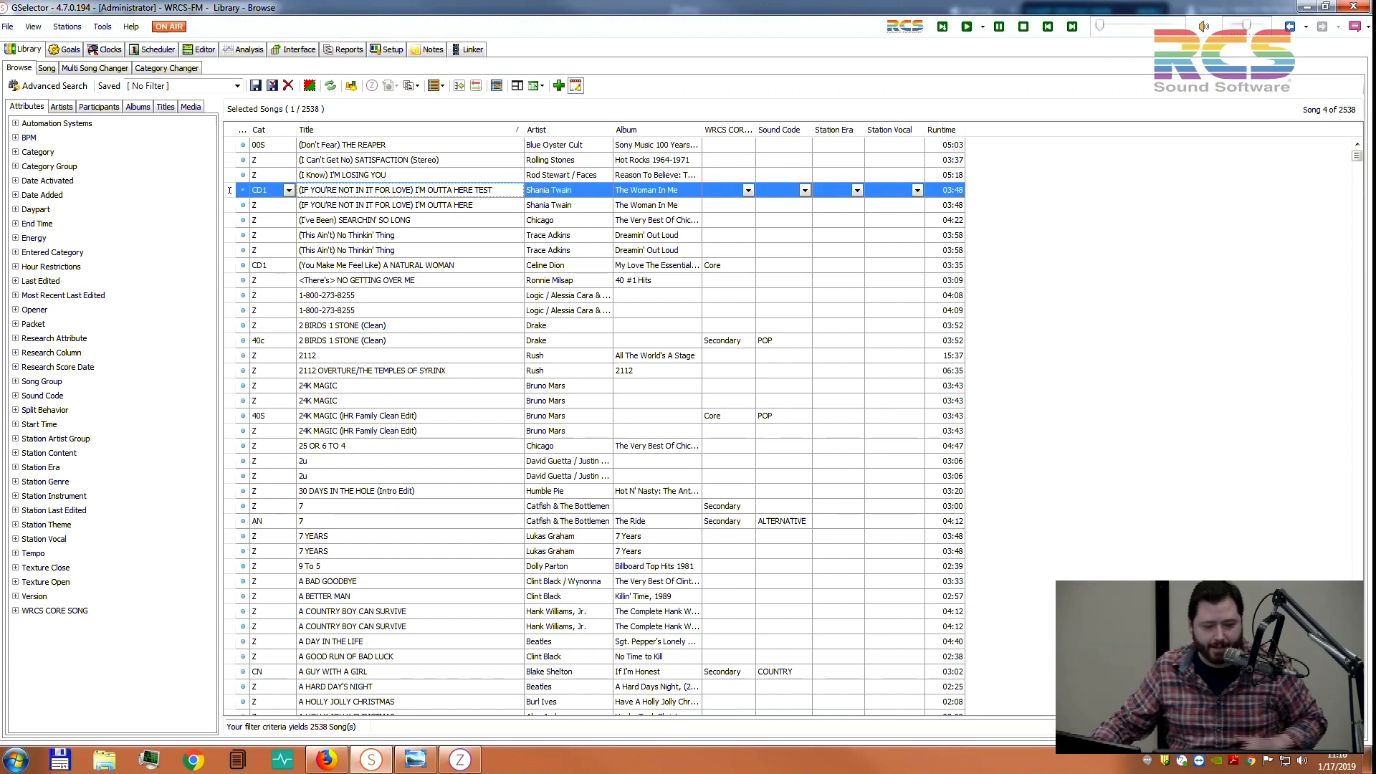
key(Return)
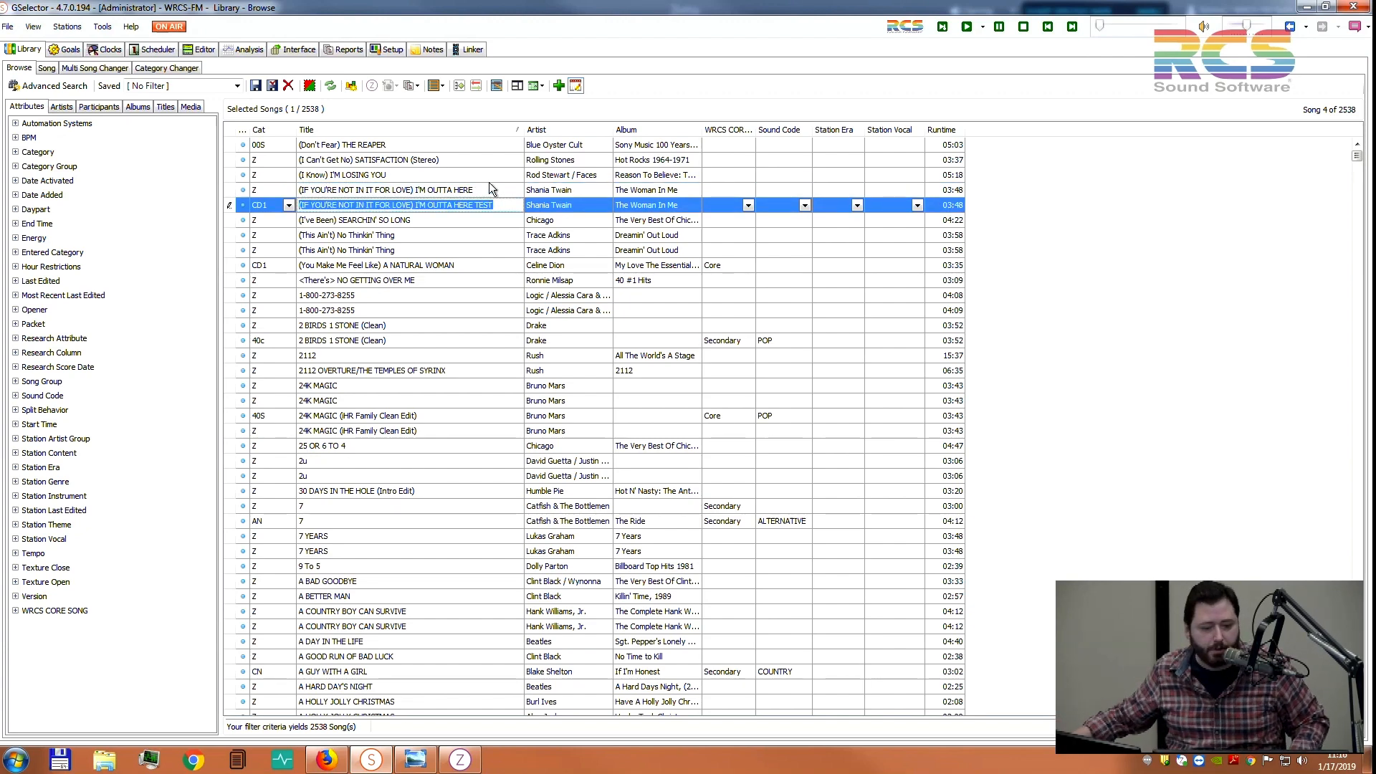
click(576, 86)
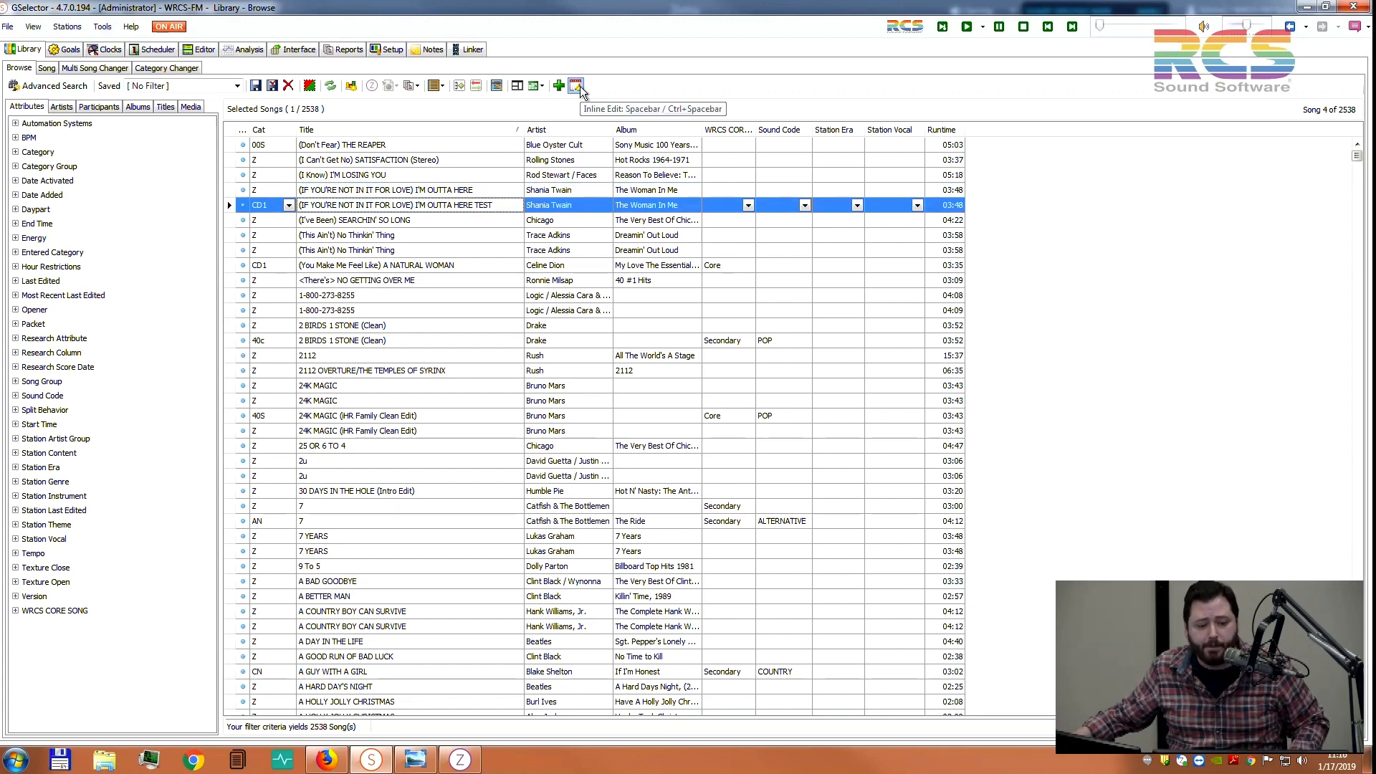
click(578, 87)
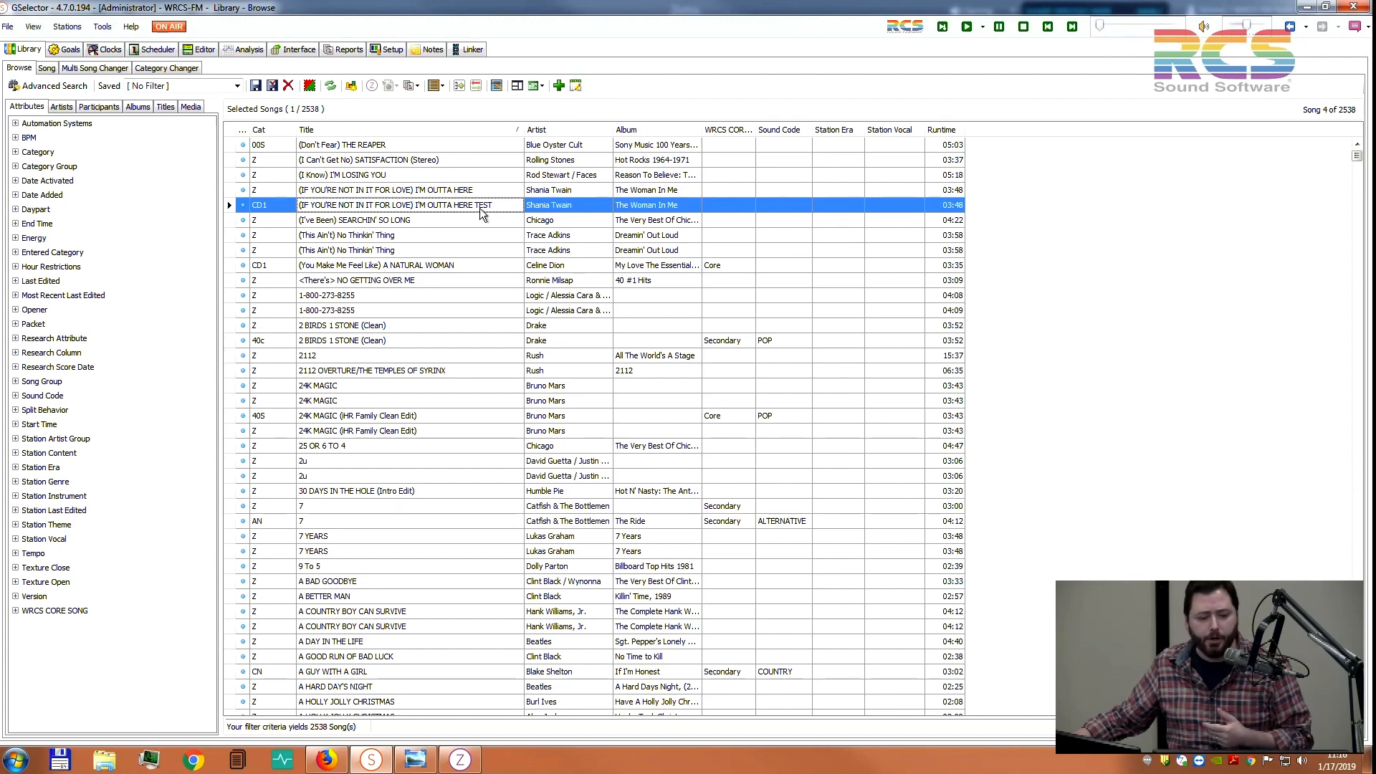
Remove TEST to restore the title (IF YOU'RE NOT IN IT FOR LOVE) I'M OUTTA HERE
key(space)
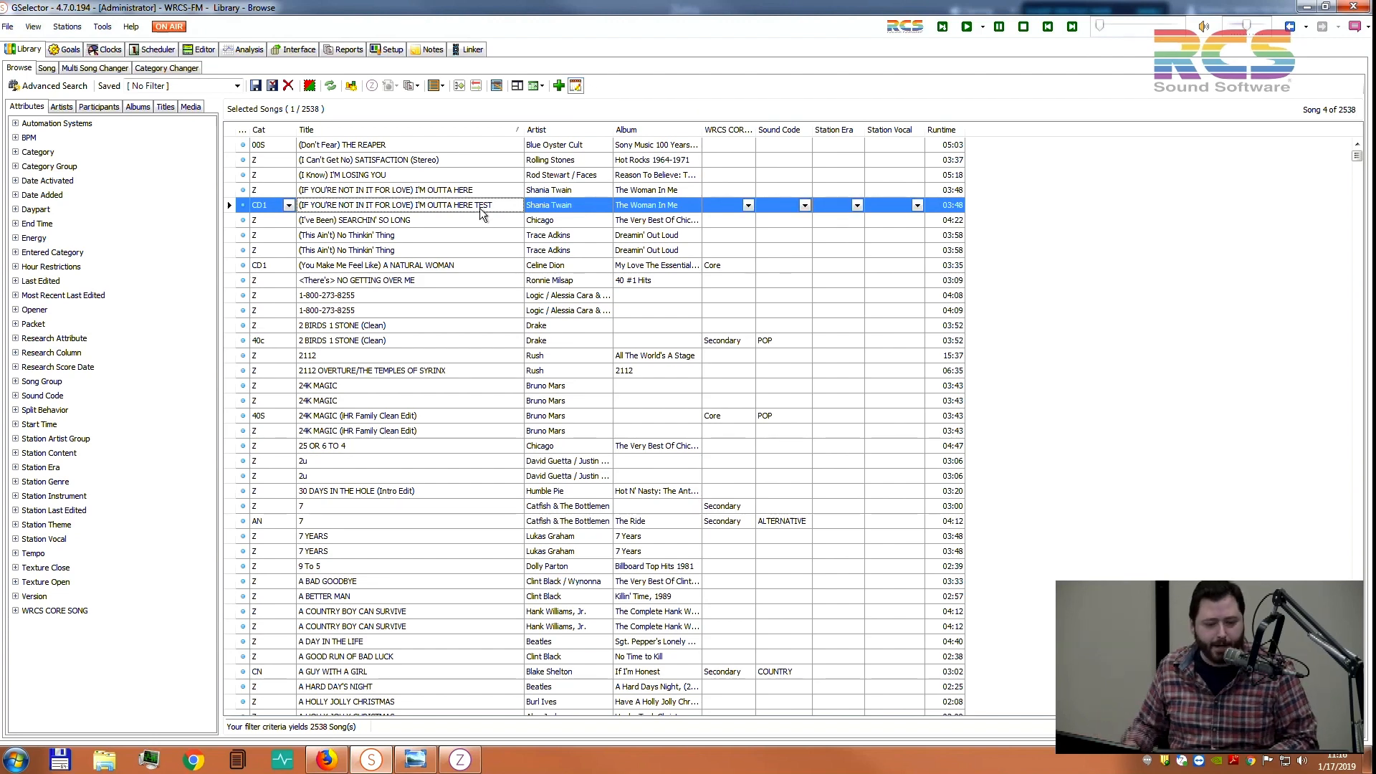
click(503, 205)
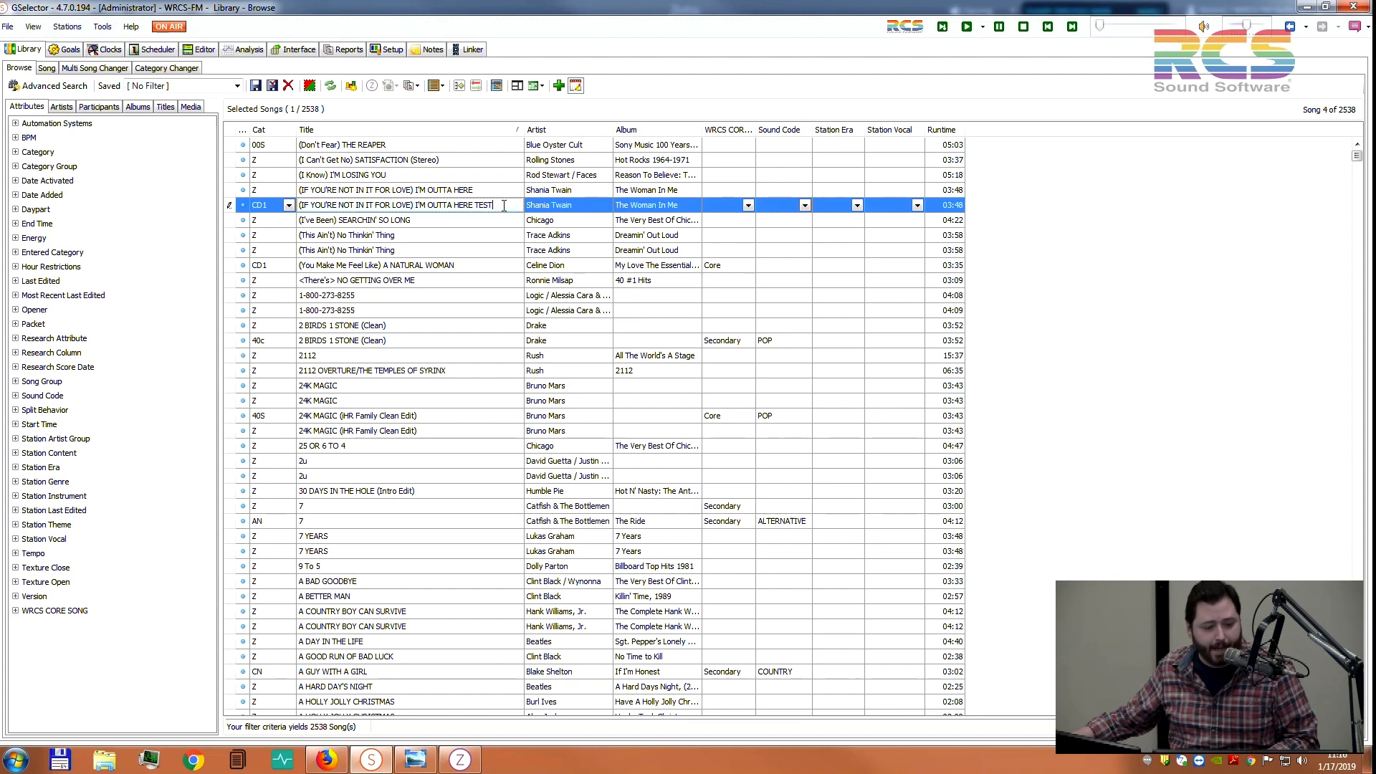
key(BackSpace)
key(BackSpace)
key(BackSpace)
key(BackSpace)
key(BackSpace)
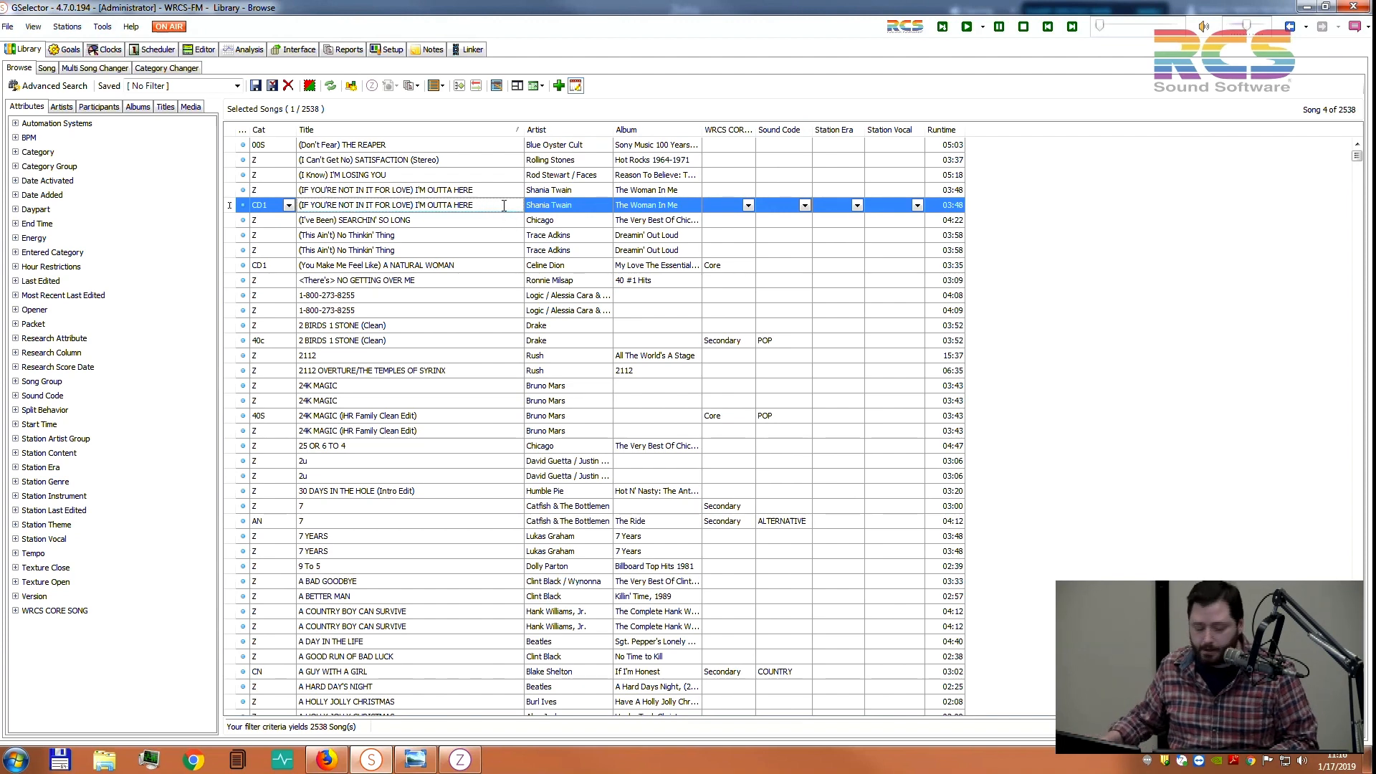
key(Return)
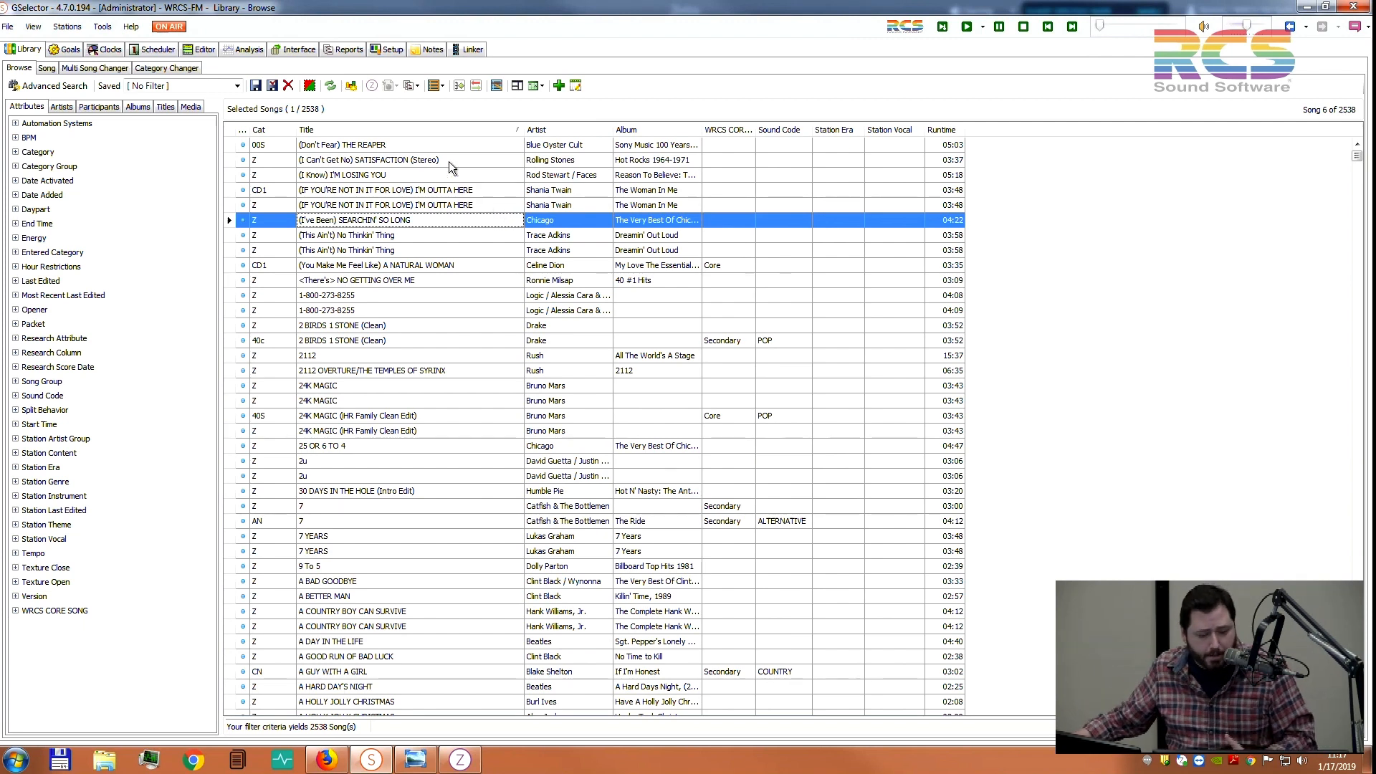
Type-ahead 'uh', sort the library by Artist, then type-ahead 'uwho' to jump through artists
click(424, 144)
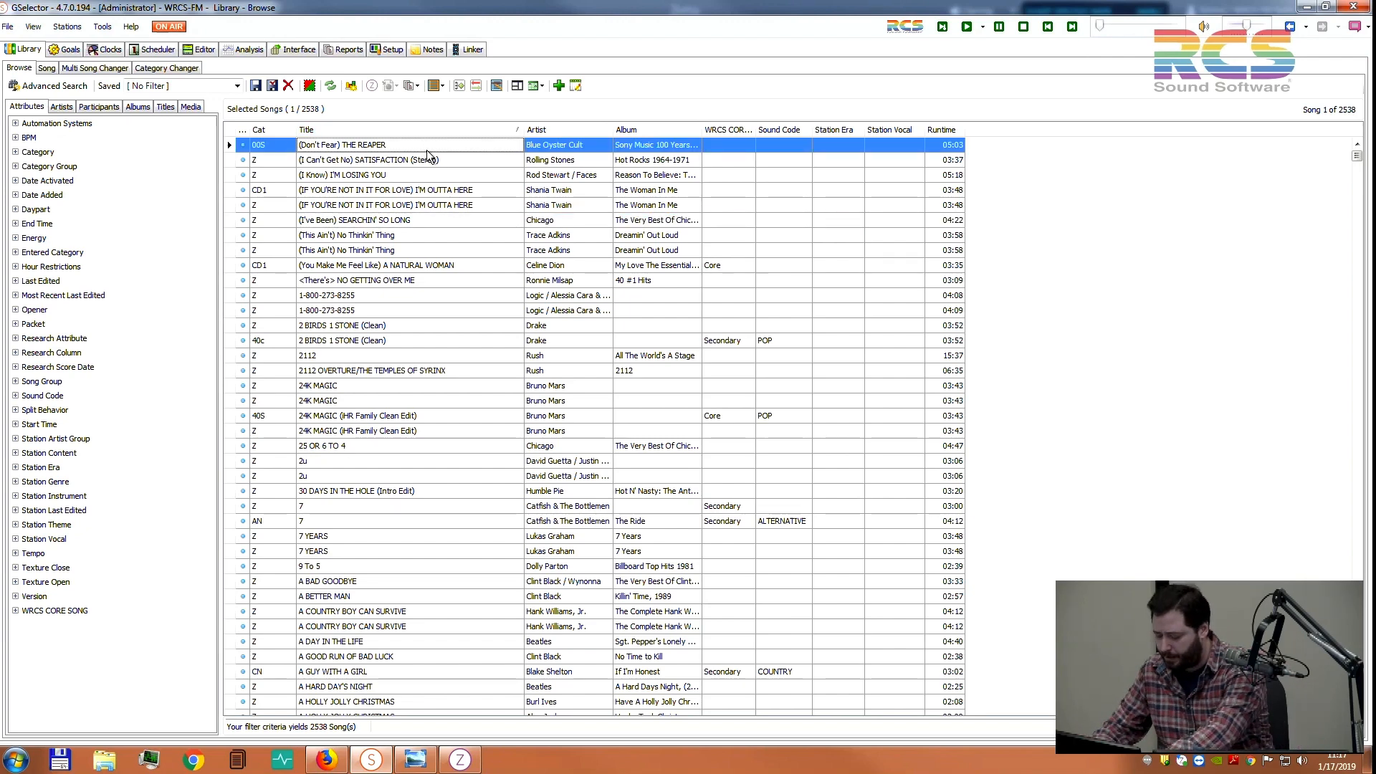
text(u)
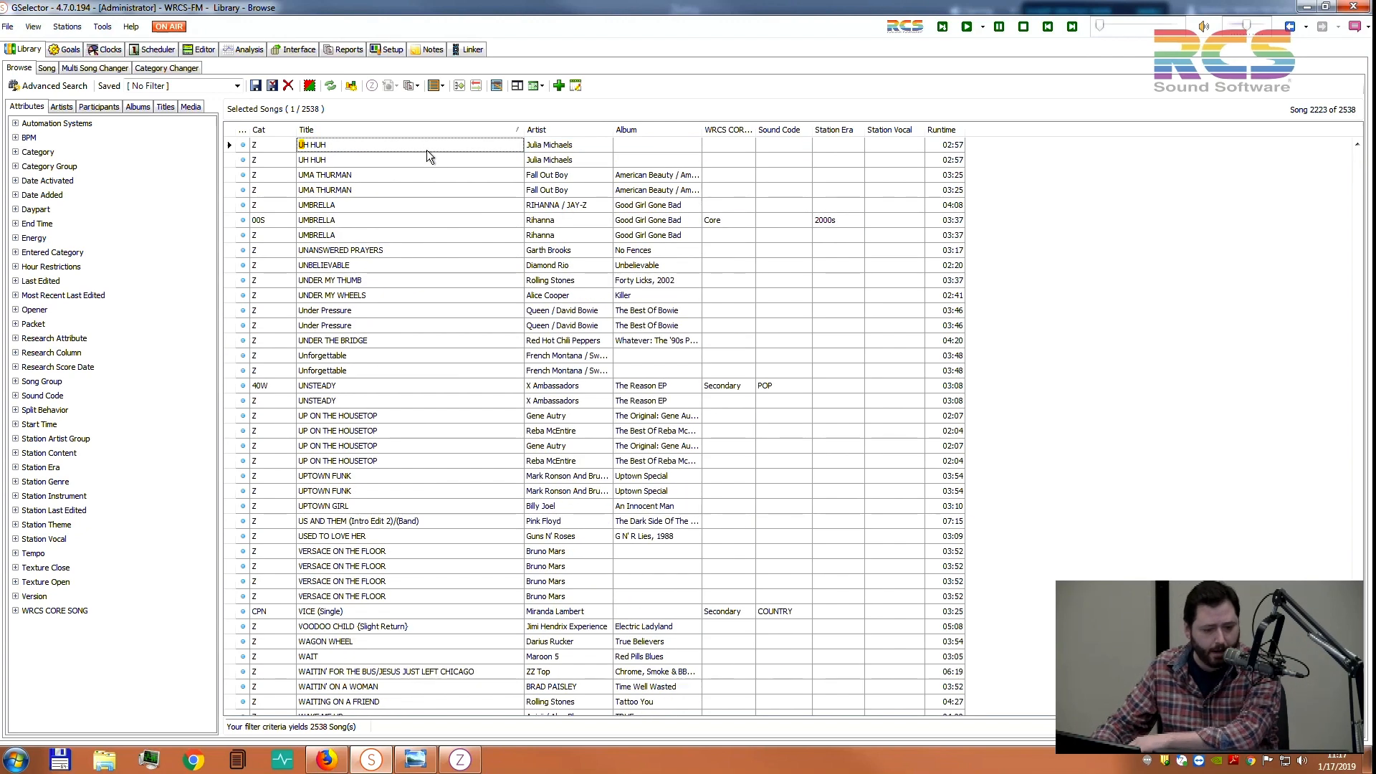
text(h)
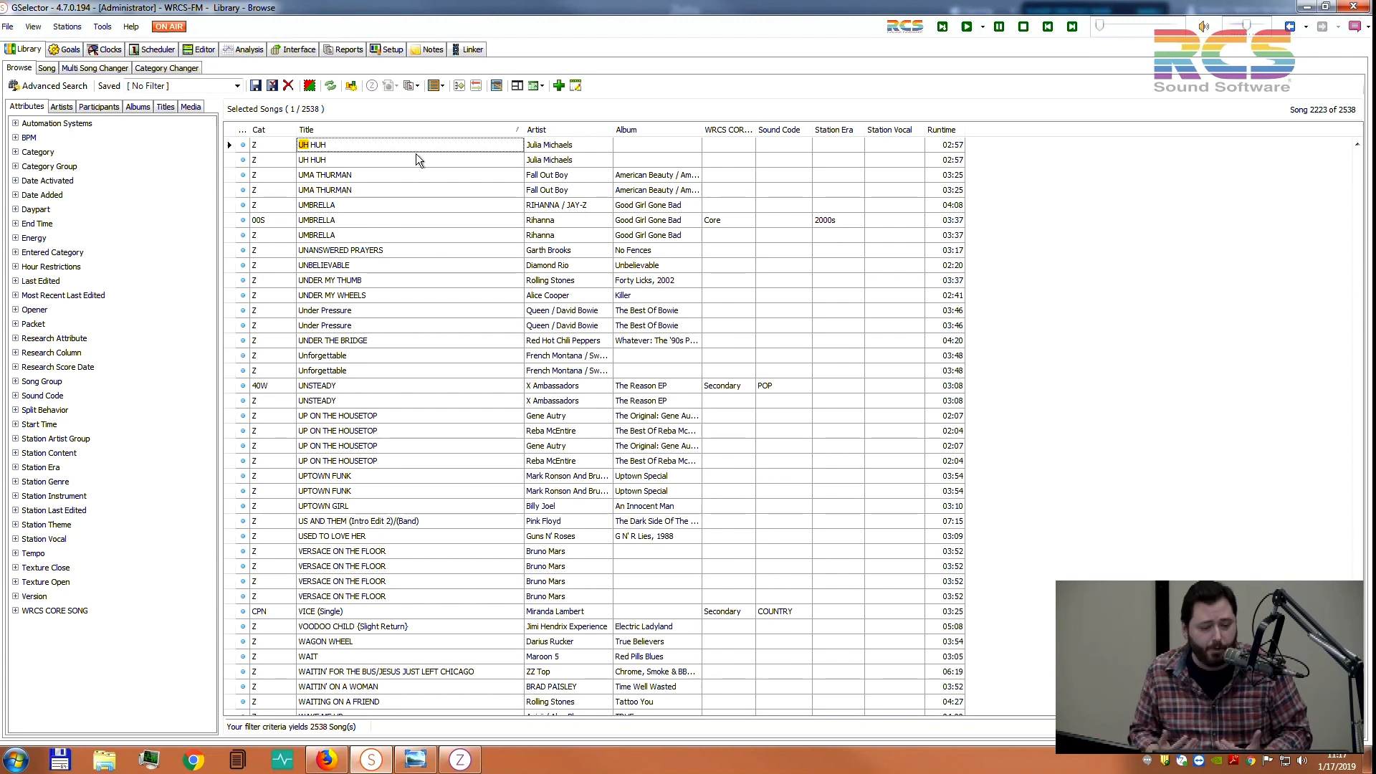
click(562, 129)
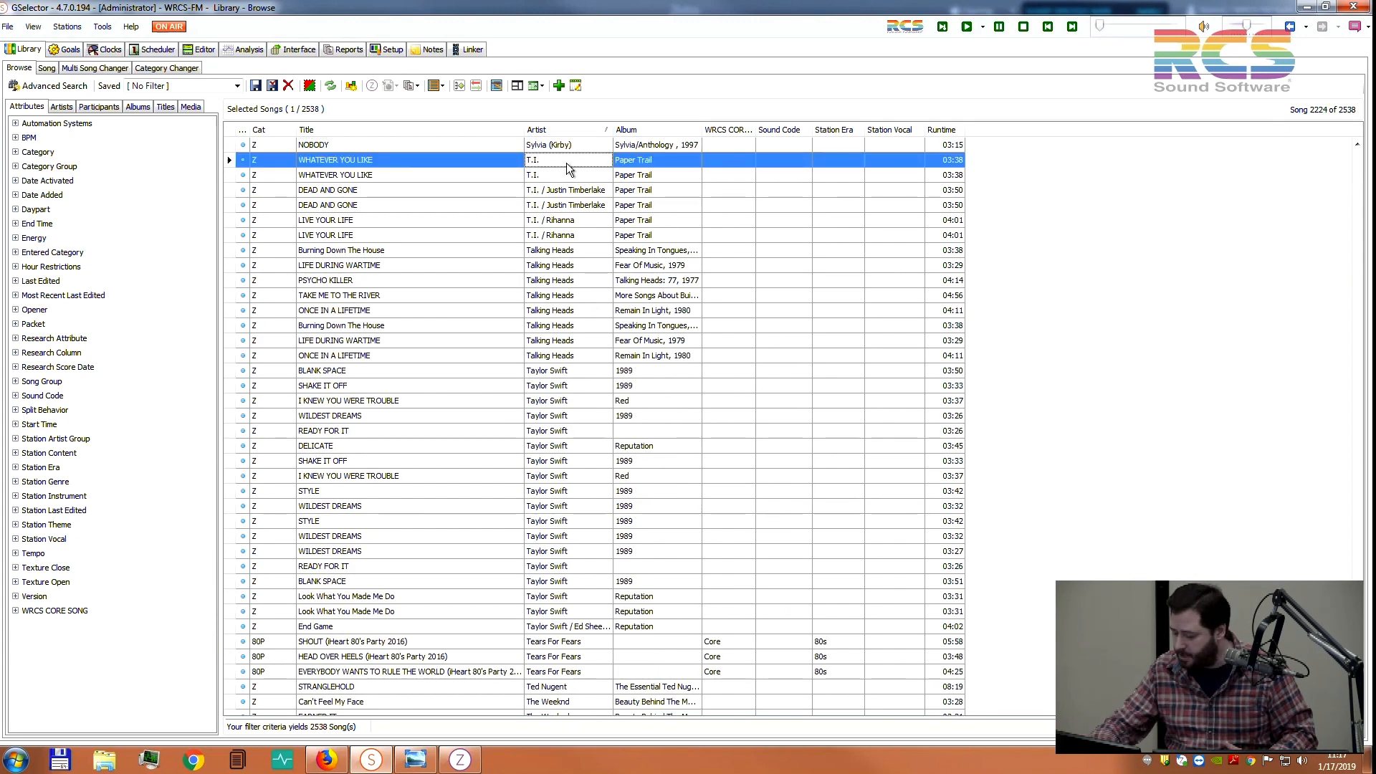
text(u)
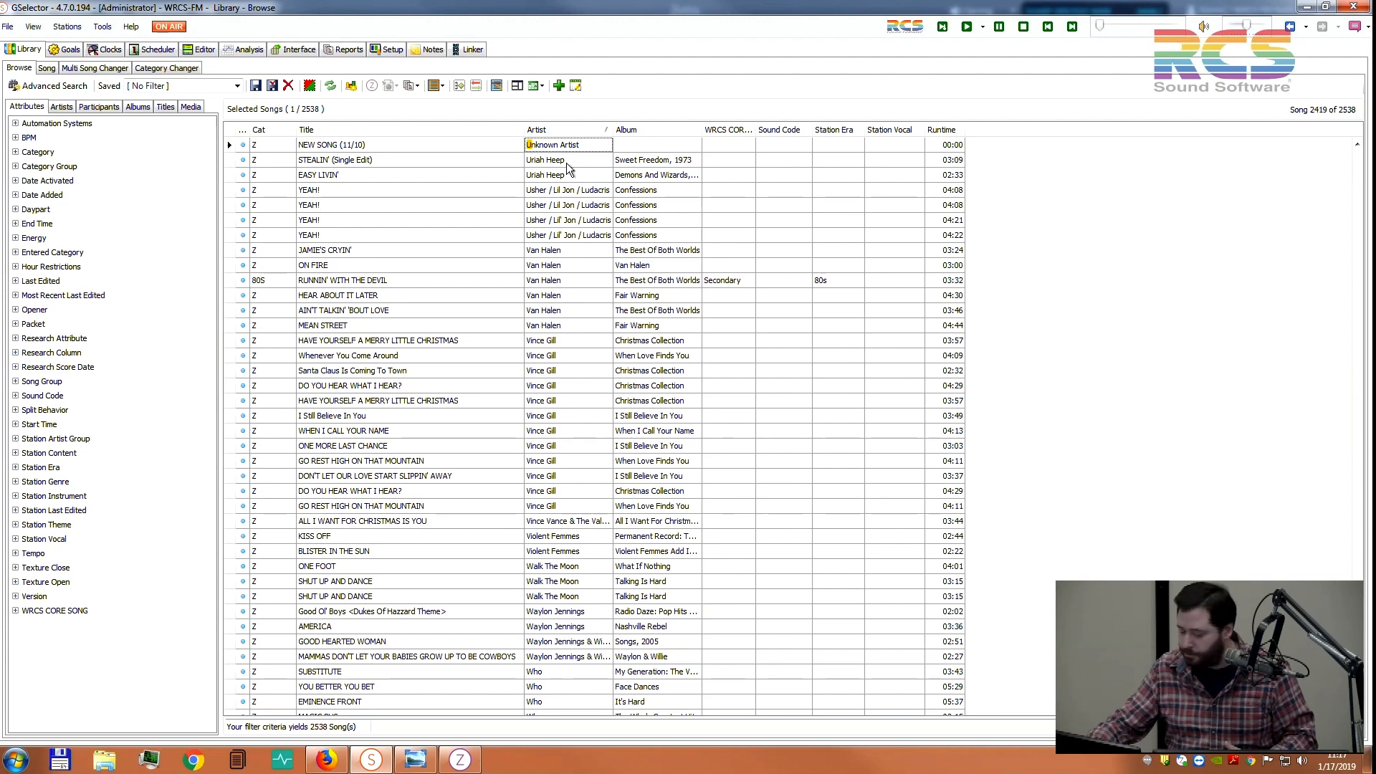
text(wh)
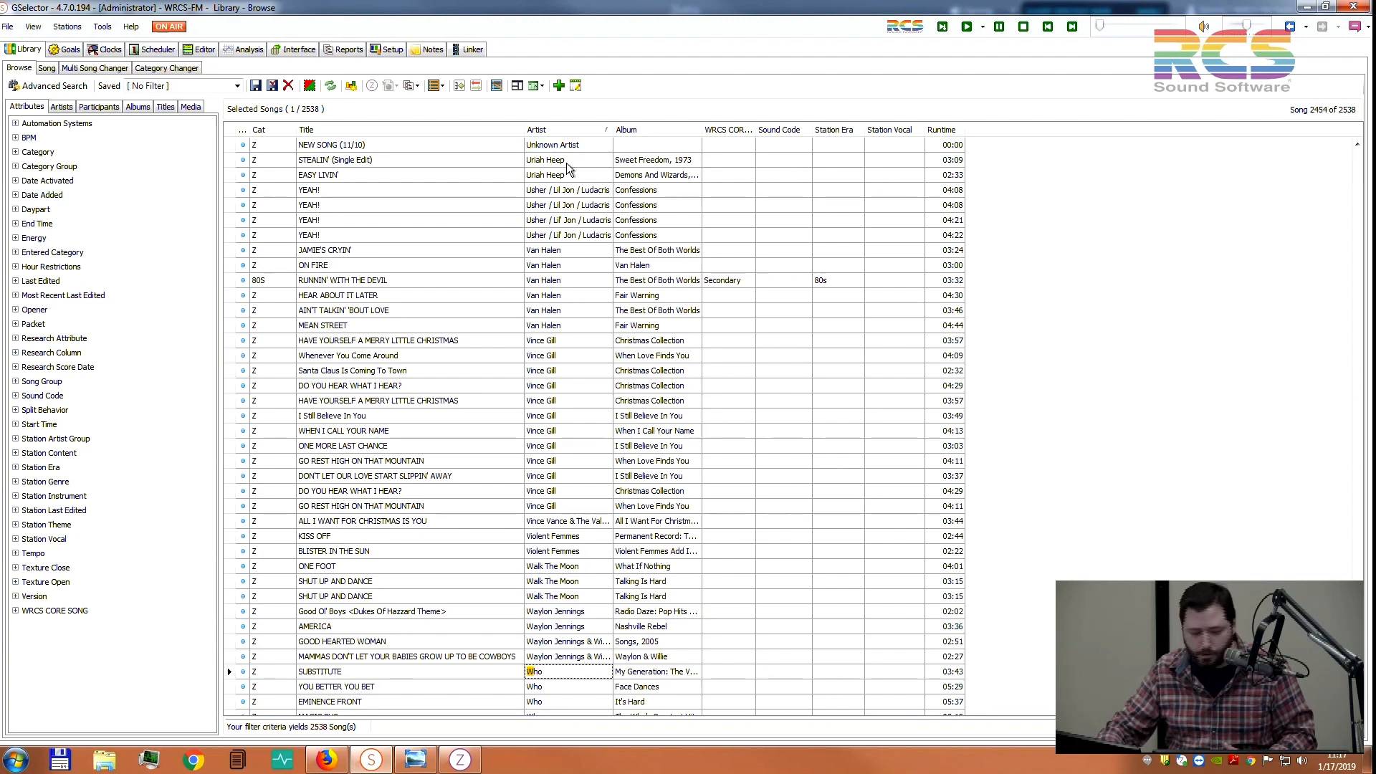
text(o)
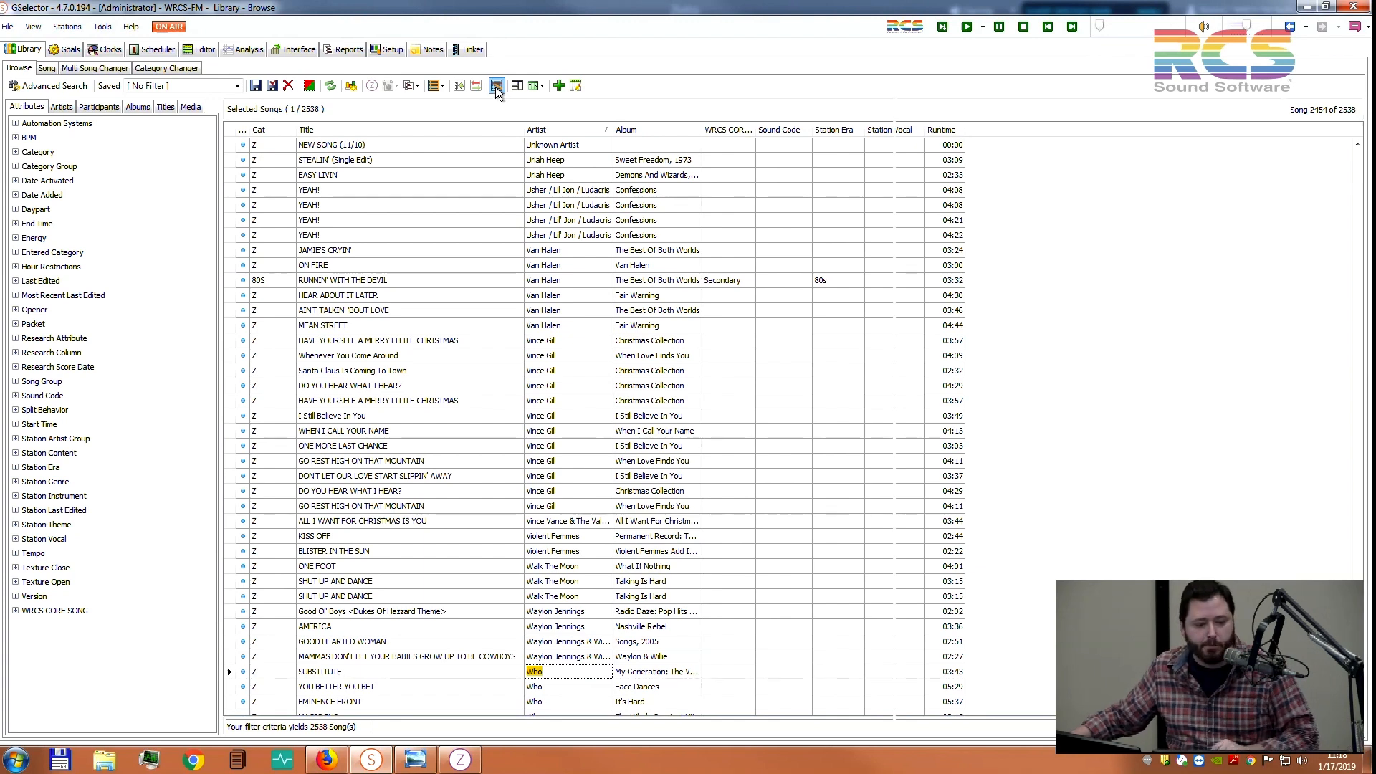
Open a new browse list and add YEAH!, AIN'T TALKIN' 'BOUT LOVE, DO YOU HEAR WHAT I HEAR? and ONE MORE LAST CHANCE
click(496, 86)
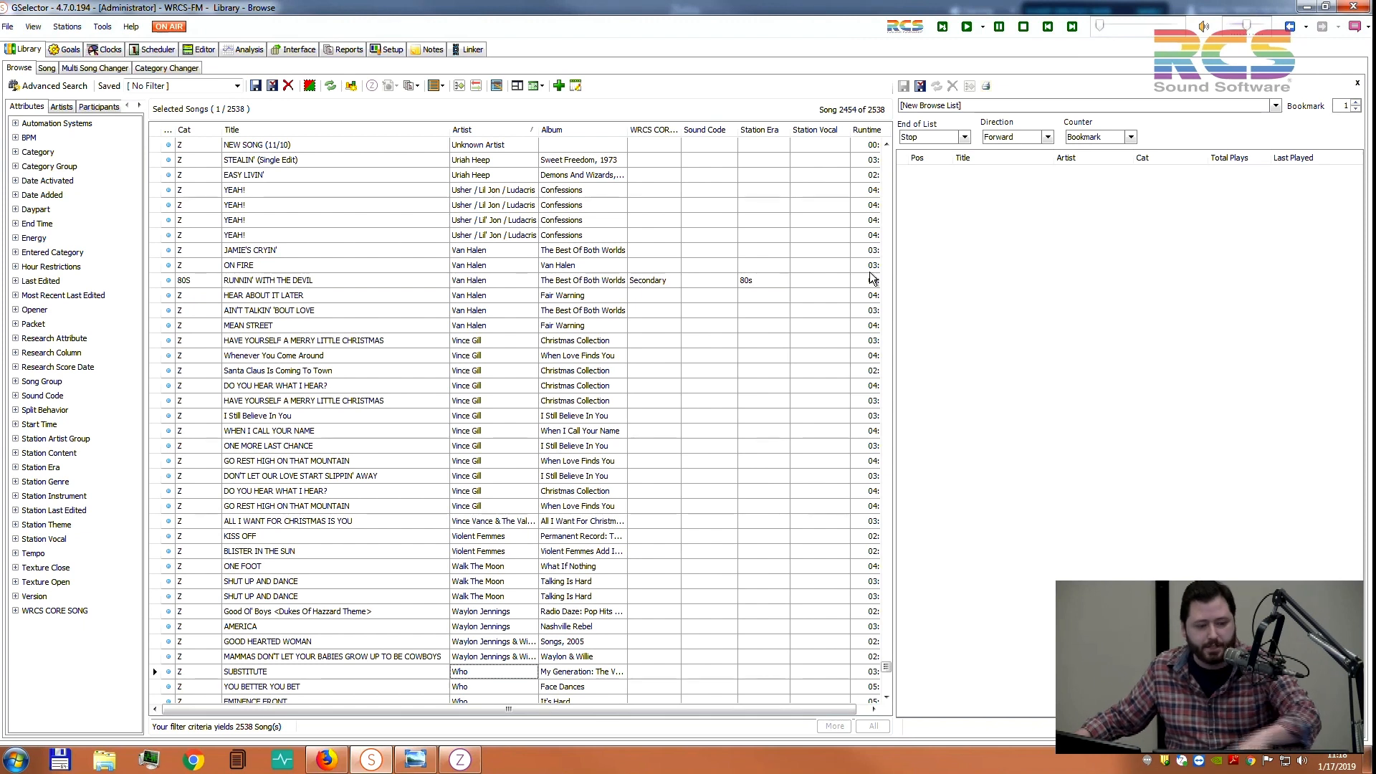
click(1133, 288)
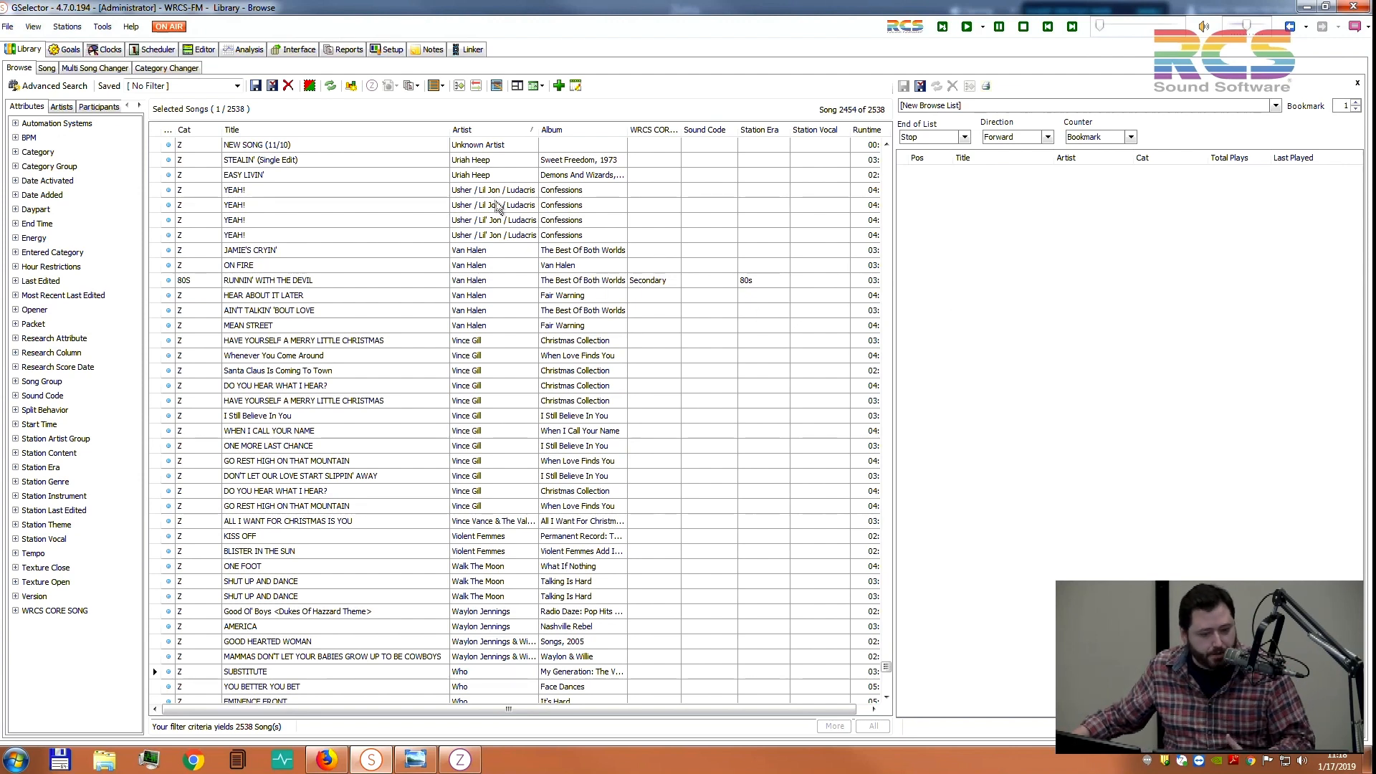
drag(499, 208, 953, 274)
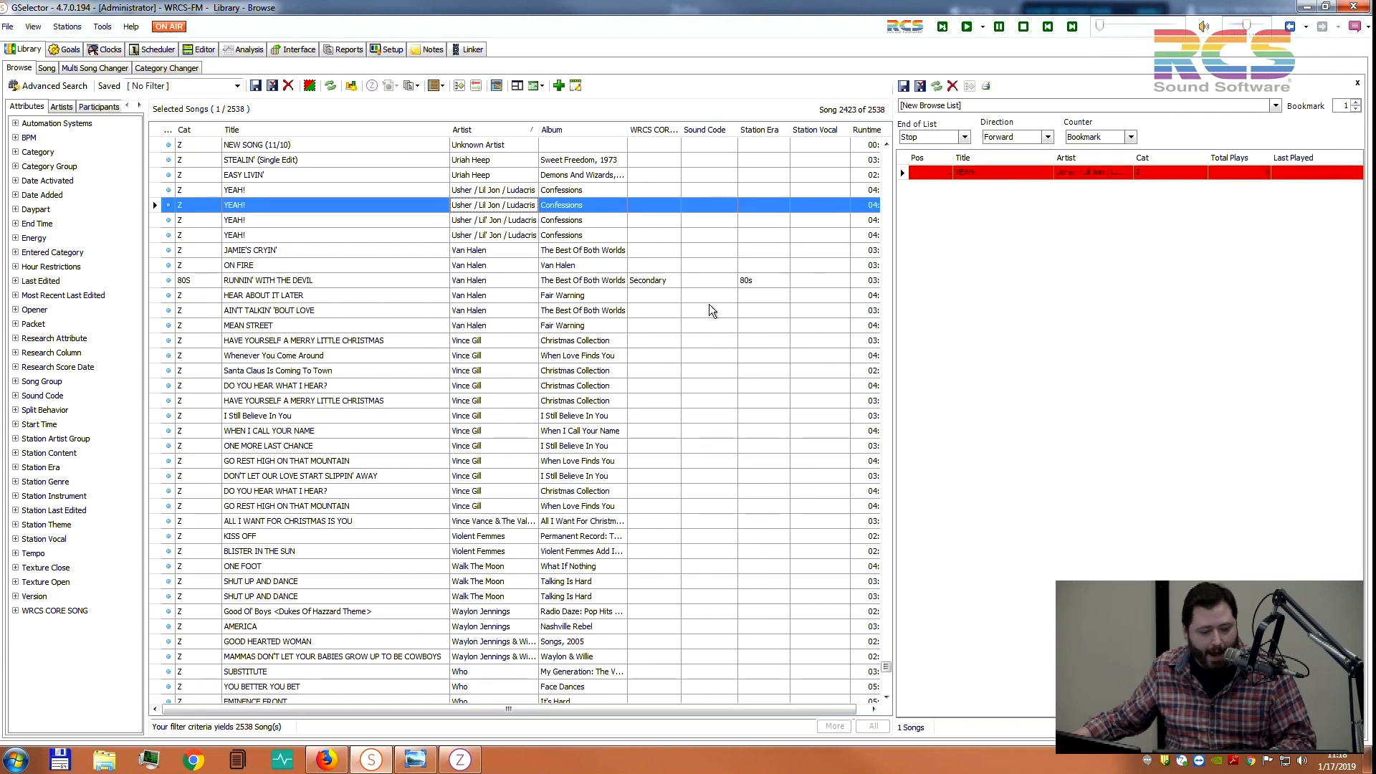
click(520, 309)
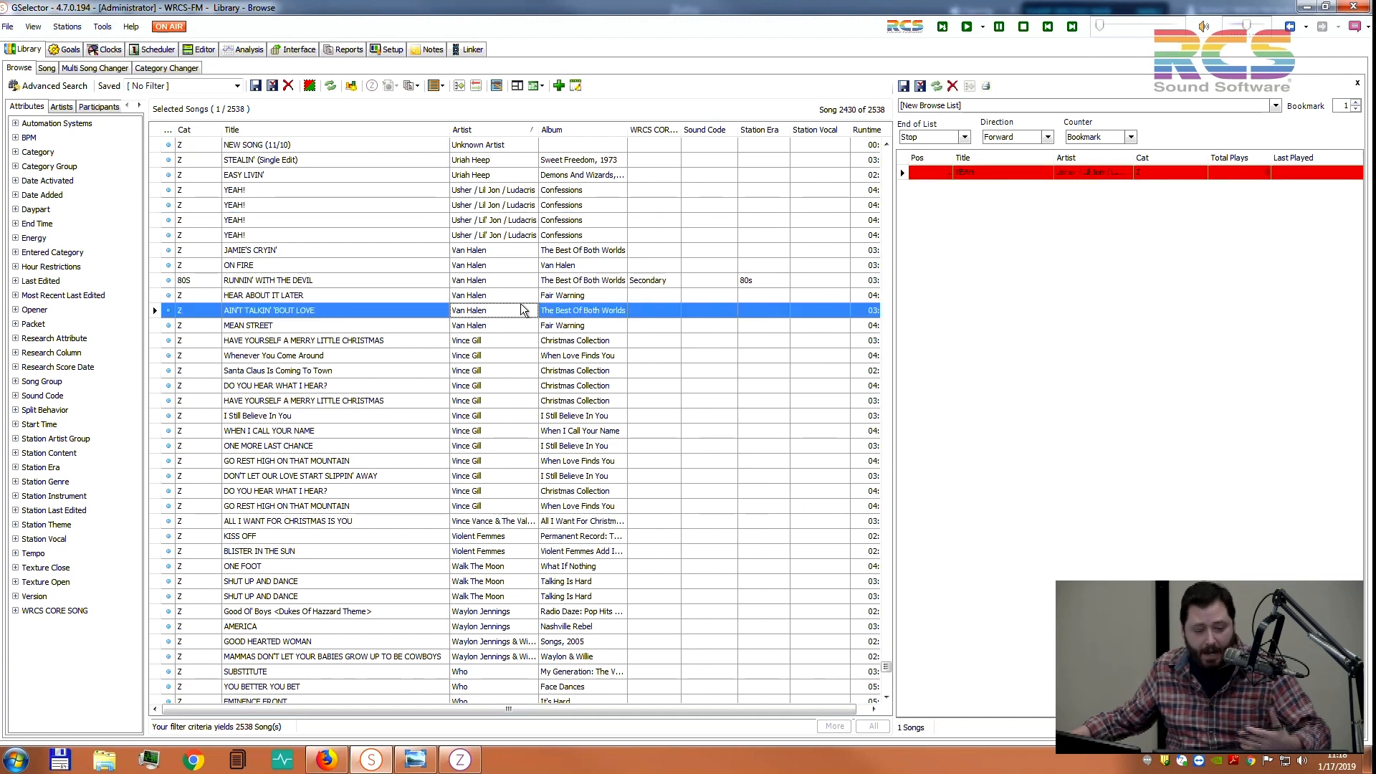
ctrl+click(488, 385)
ctrl+click(478, 445)
drag(566, 313, 936, 294)
Try single-song selections and a Shift-click range down to DO YOU HEAR WHAT I HEAR?, then list saved browse lists
click(501, 250)
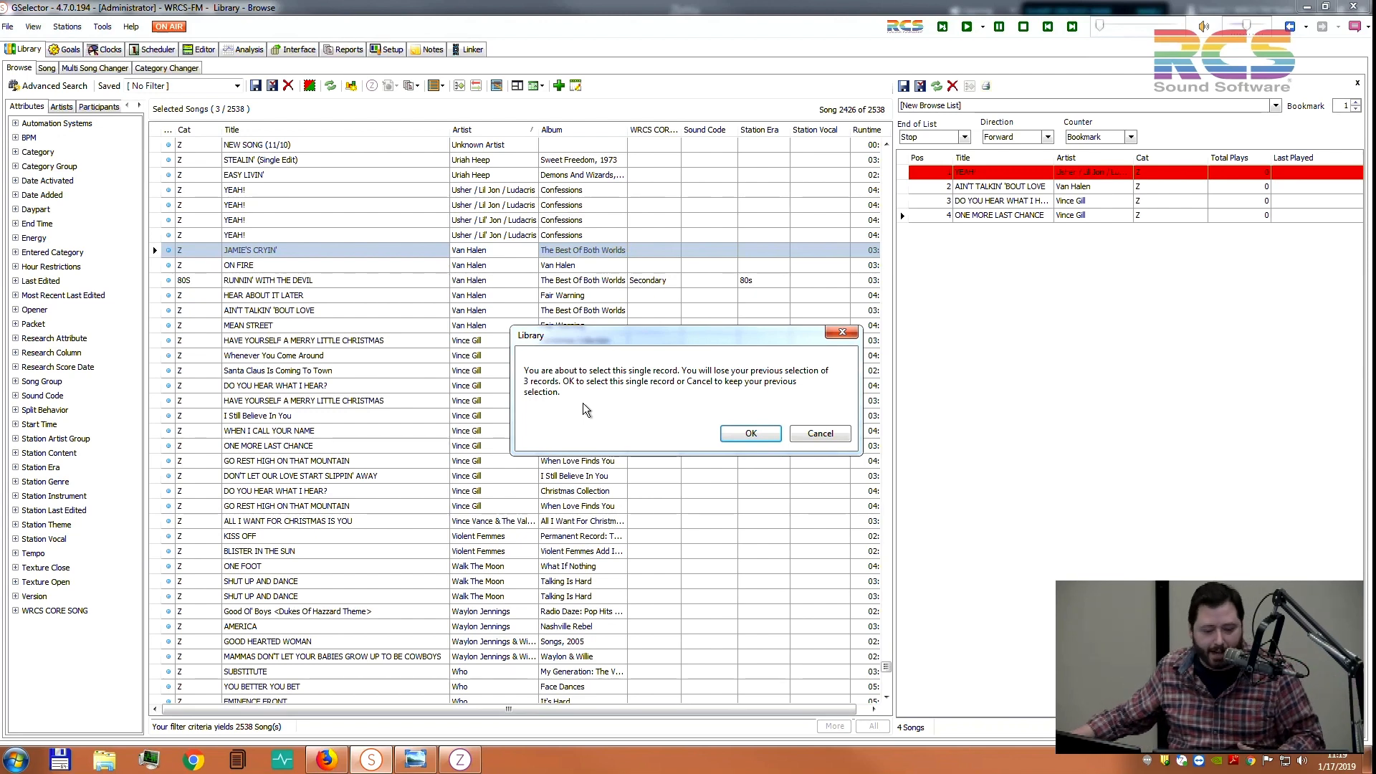
click(805, 436)
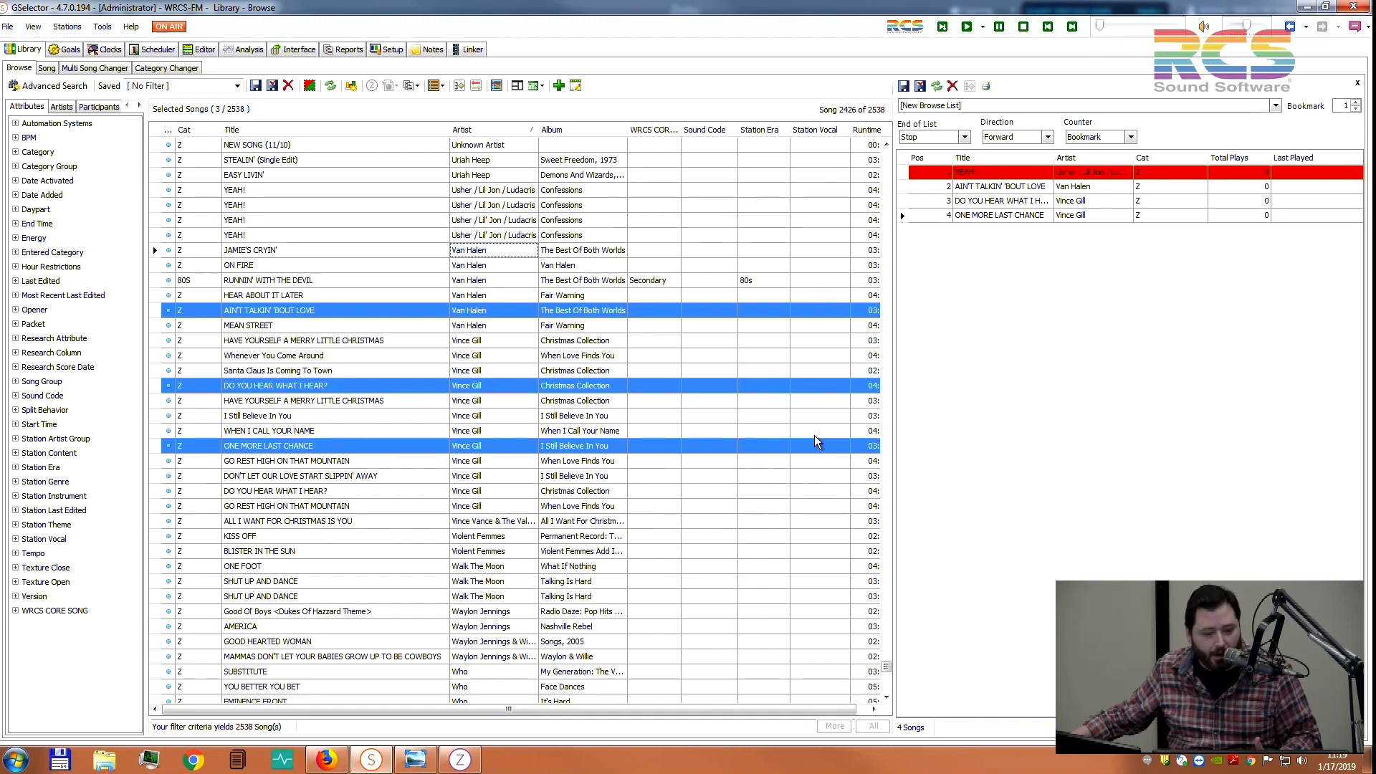
click(617, 284)
click(743, 428)
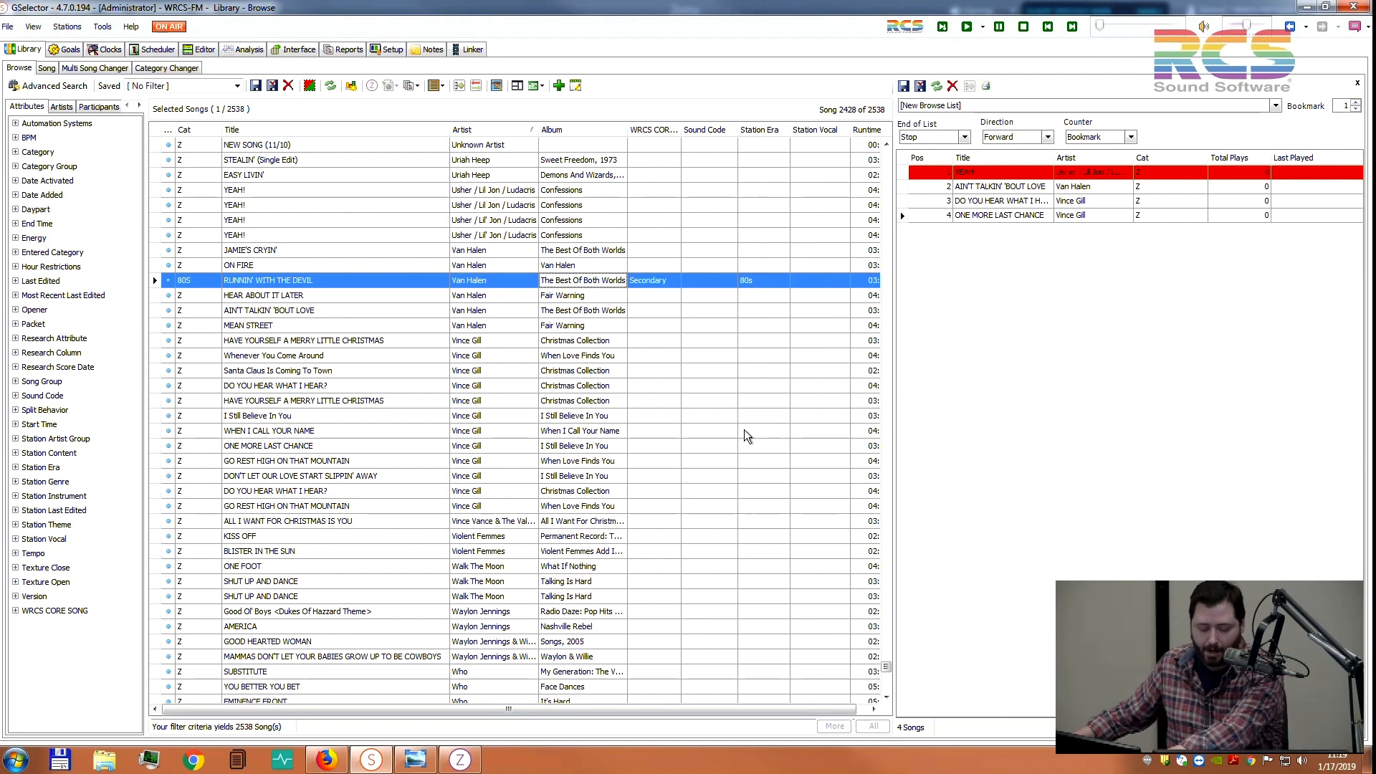
shift+click(568, 491)
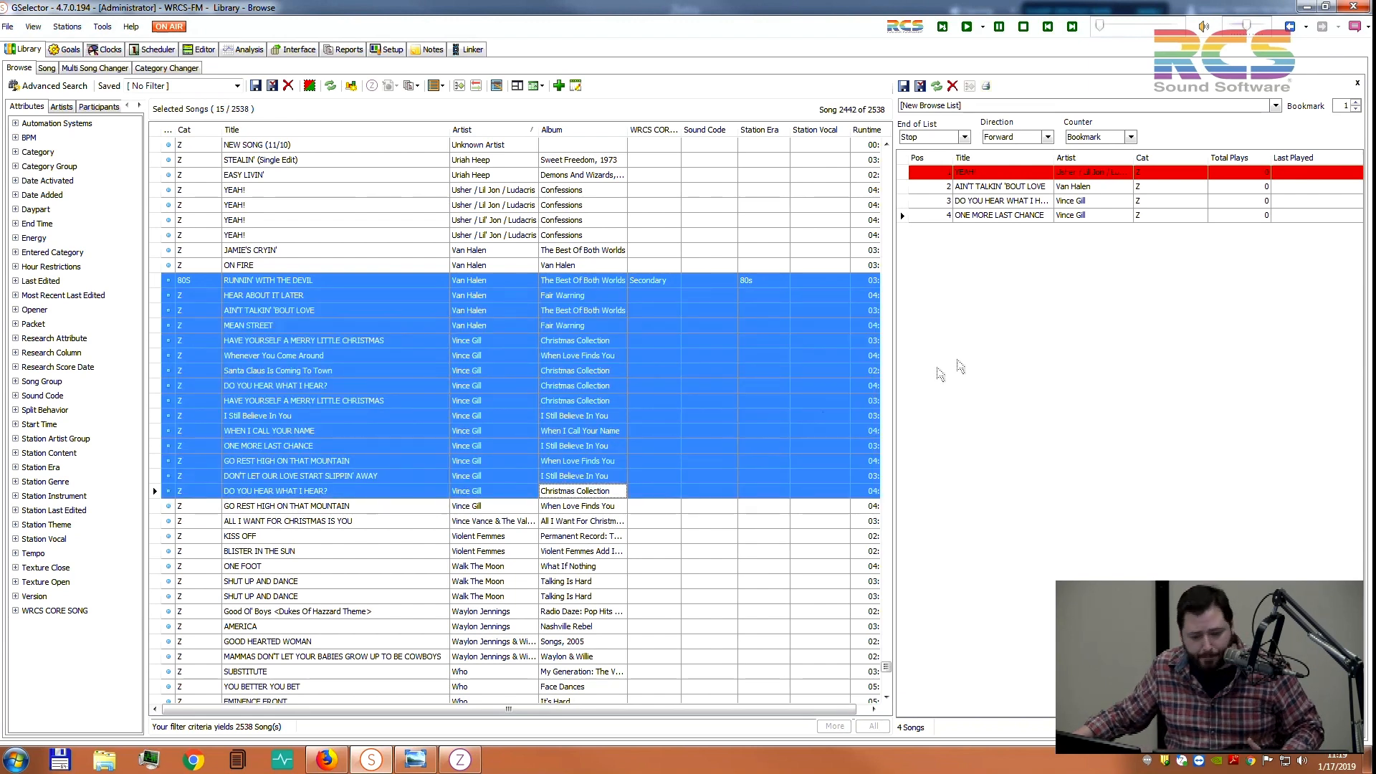
click(975, 350)
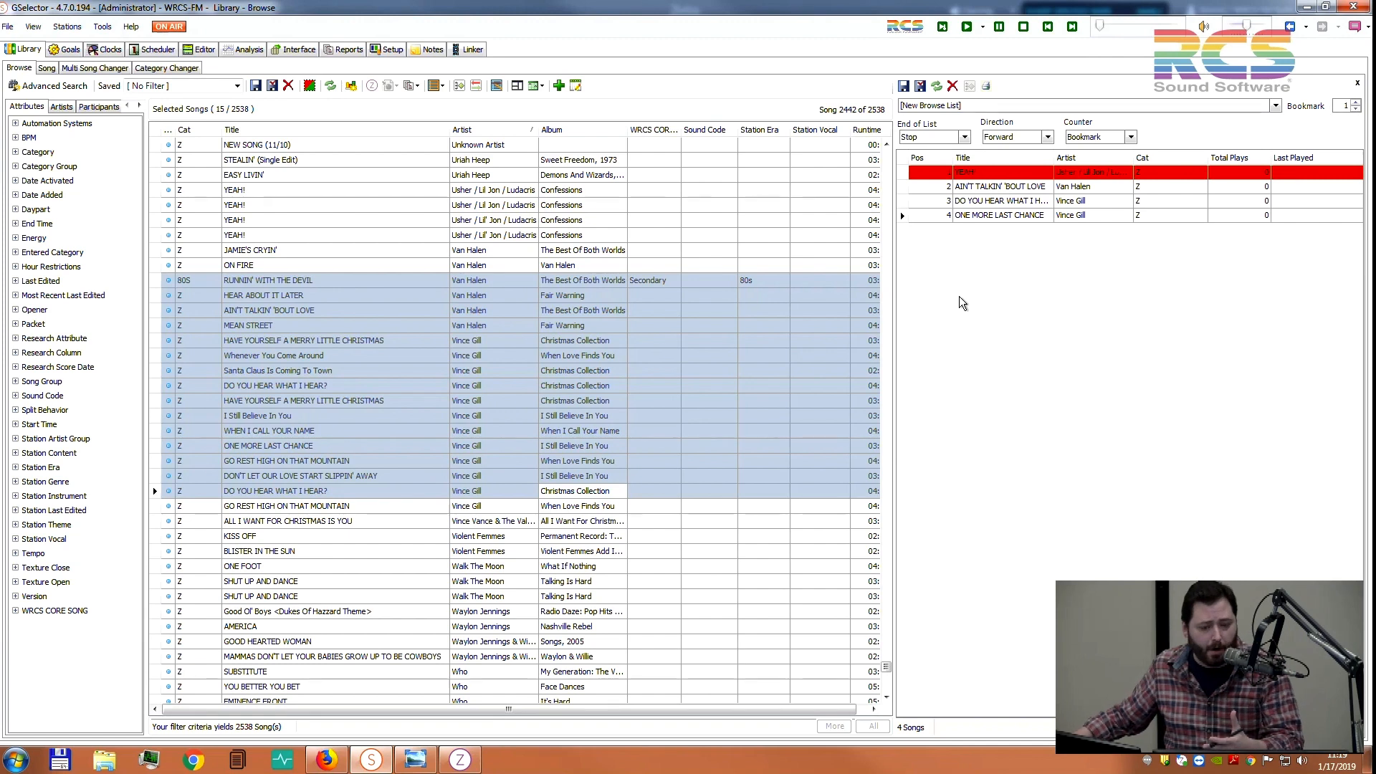
click(1016, 105)
Load the saved FB Live Throwback browse list without saving the new one, and review its five songs
click(992, 131)
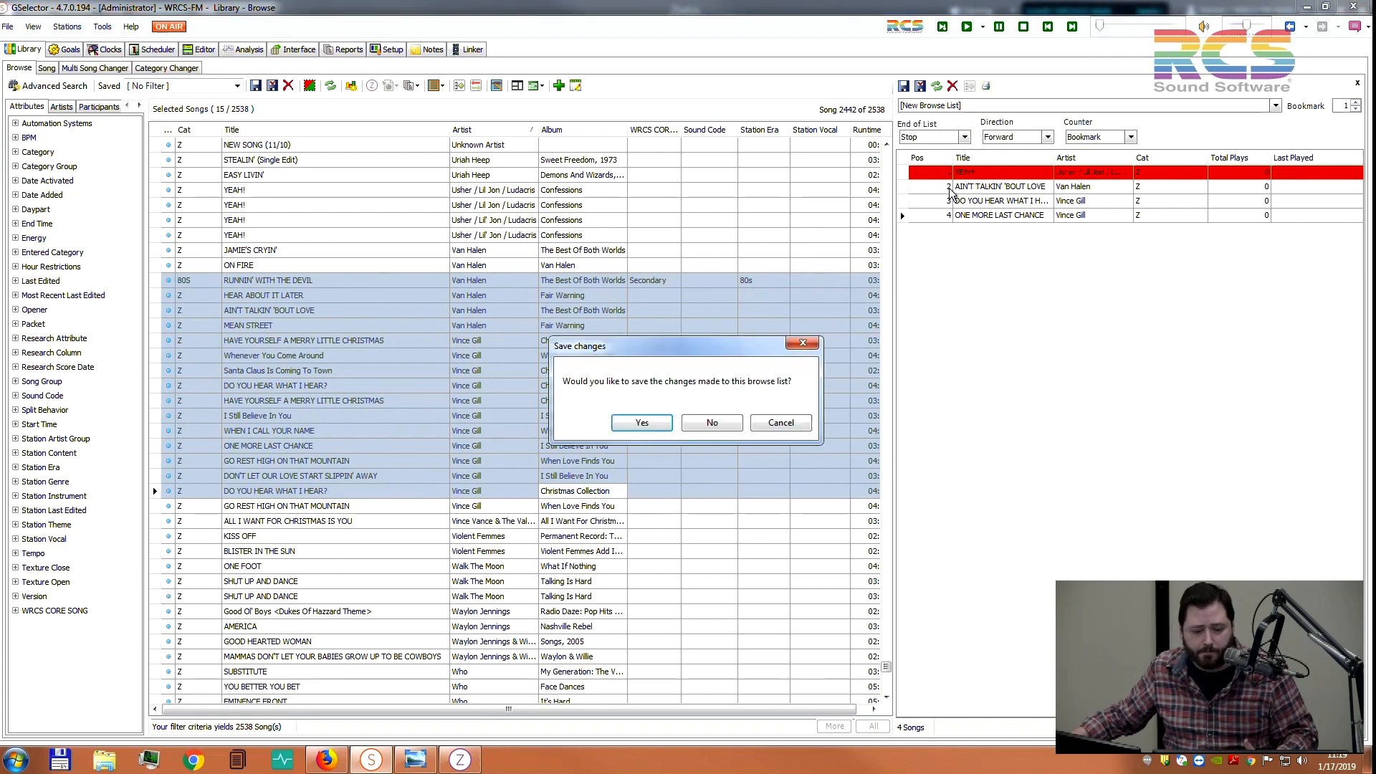
click(714, 423)
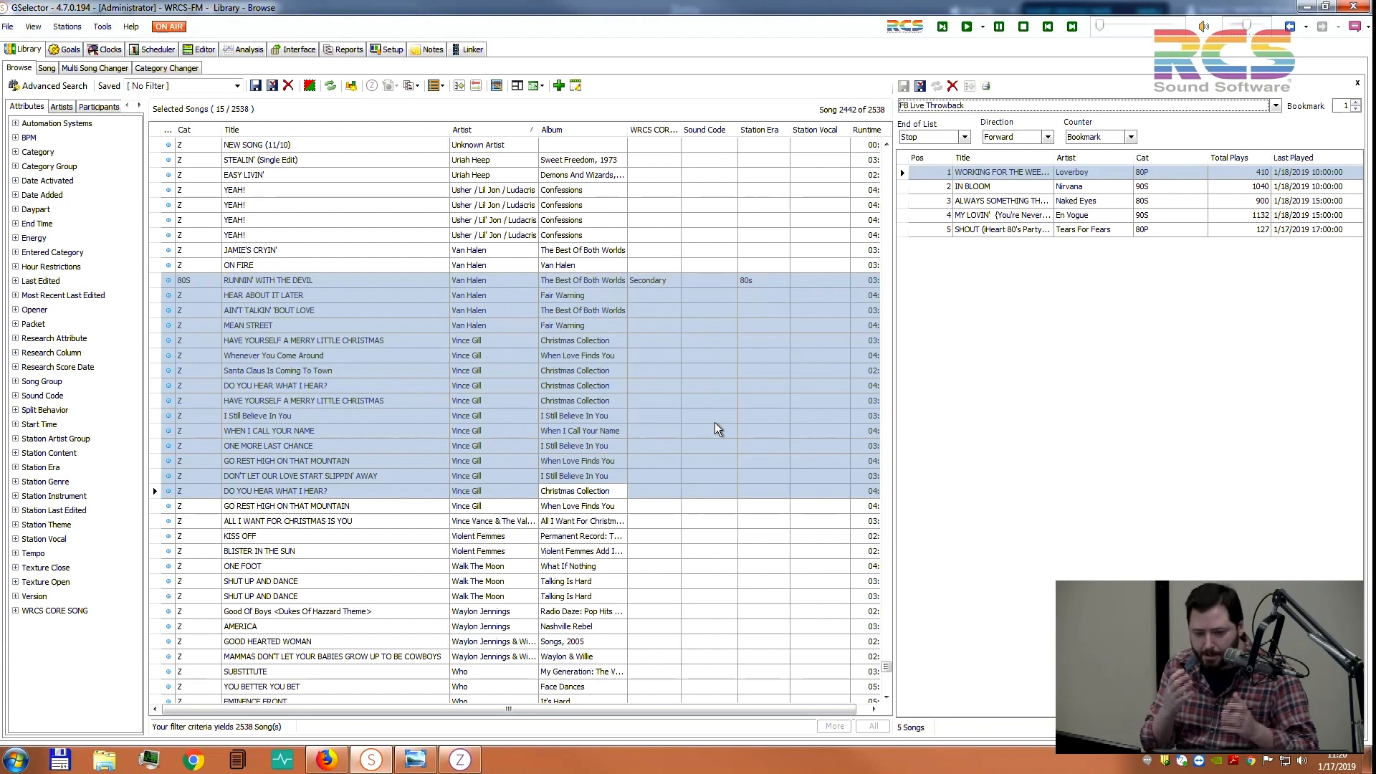
click(1106, 267)
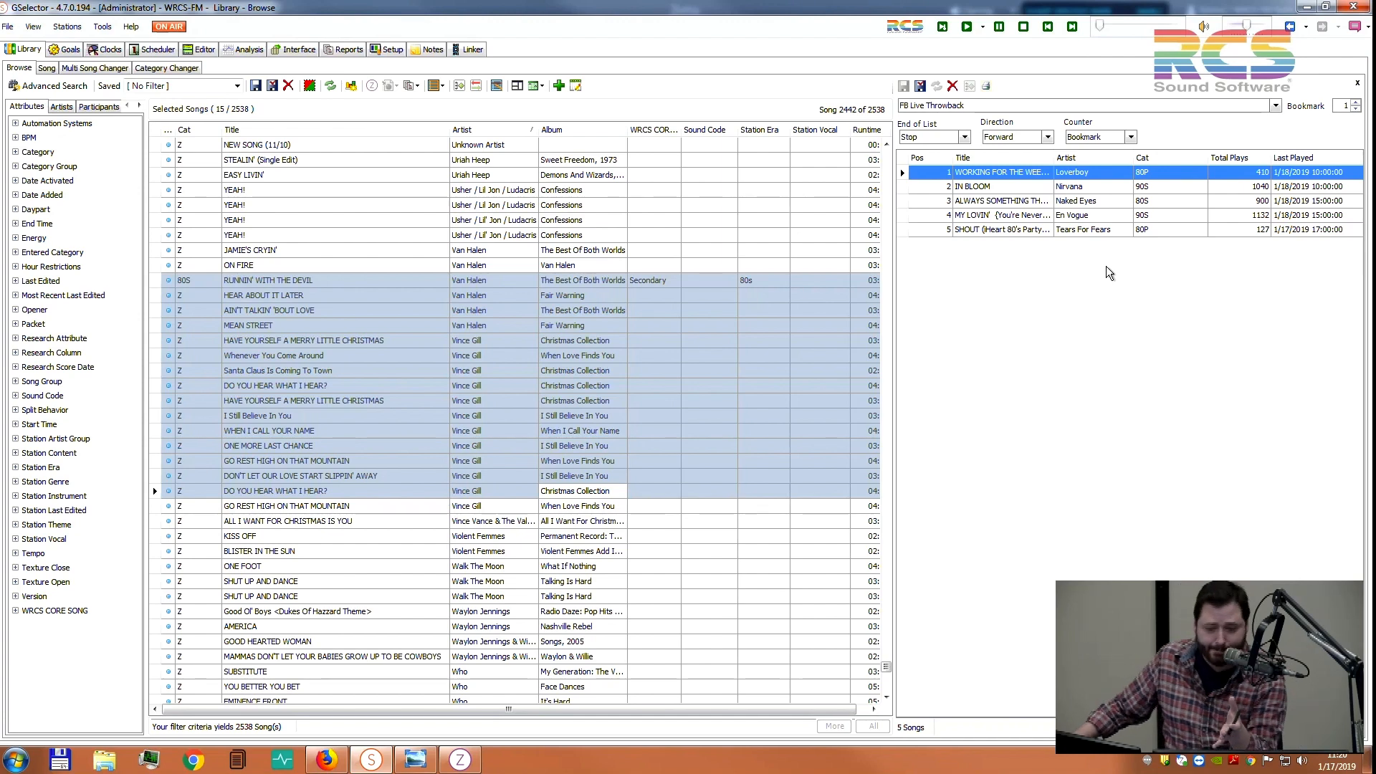
click(1092, 202)
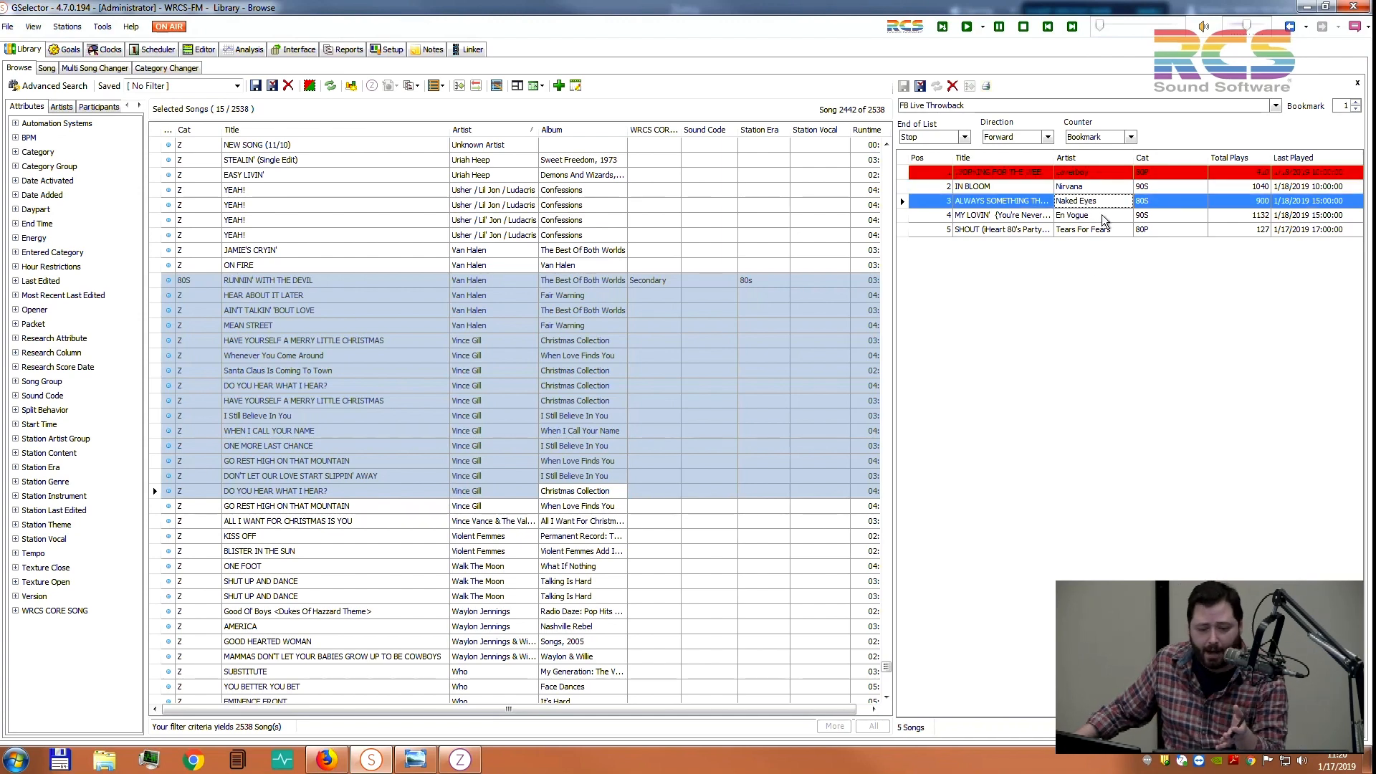
click(1114, 229)
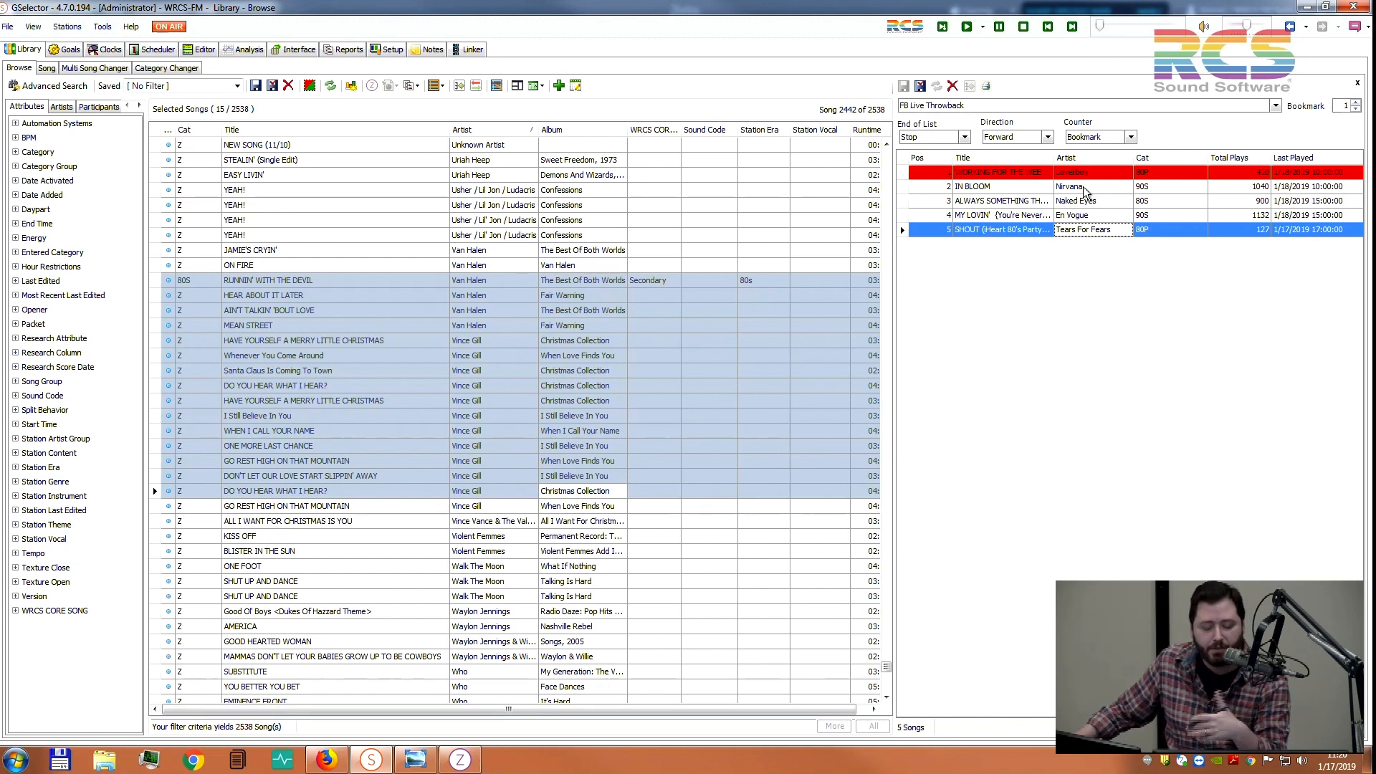
click(1047, 137)
Keep Direction Forward and End of List Stop, bookmark IN BLOOM at position 2, then sort by title and artist
click(1047, 141)
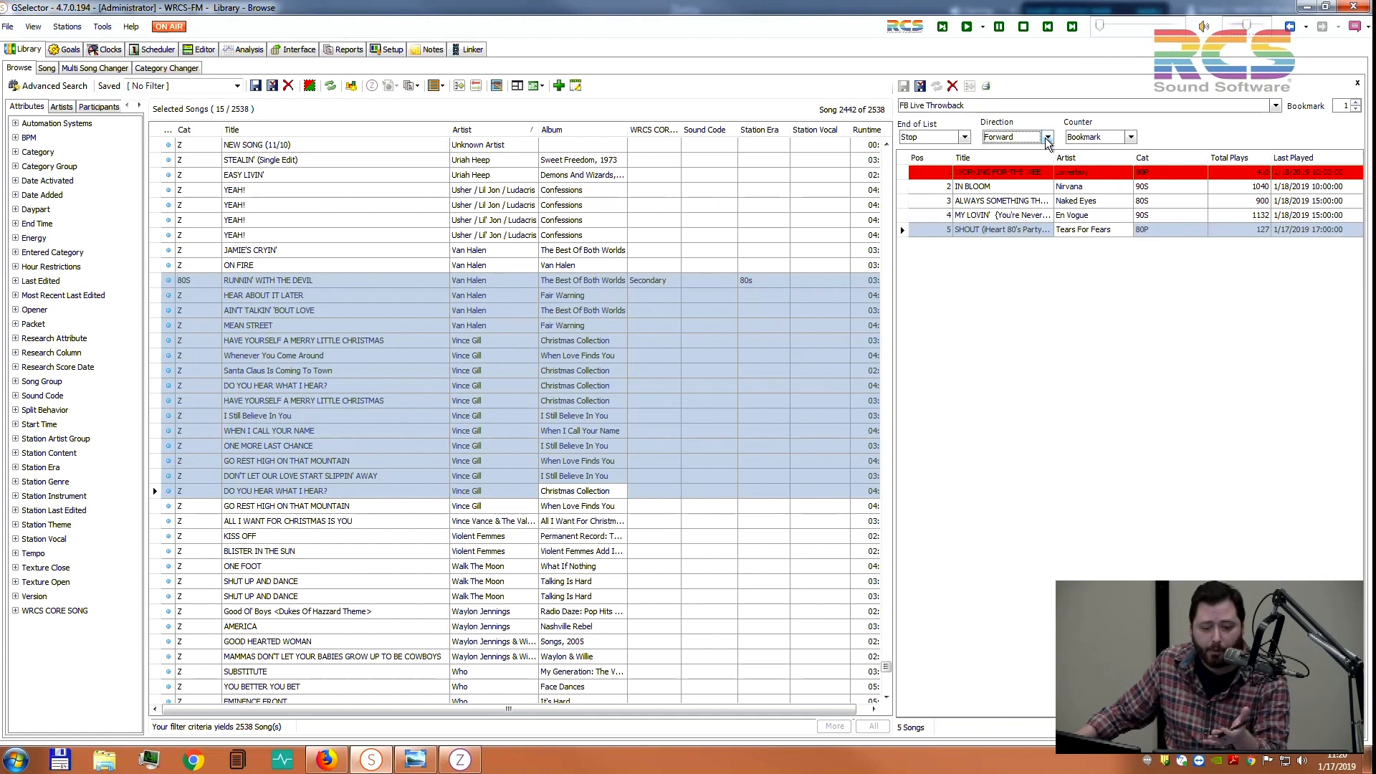
click(963, 139)
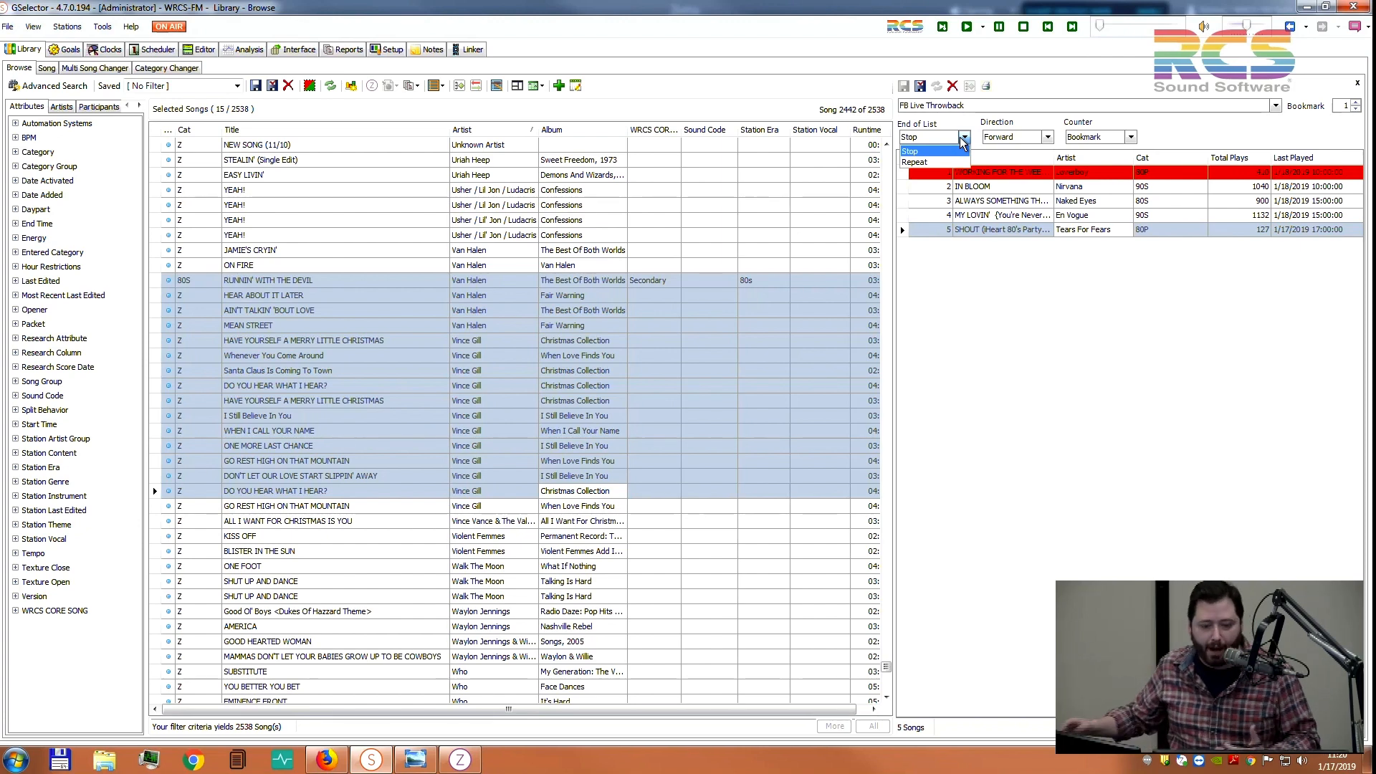
click(1011, 253)
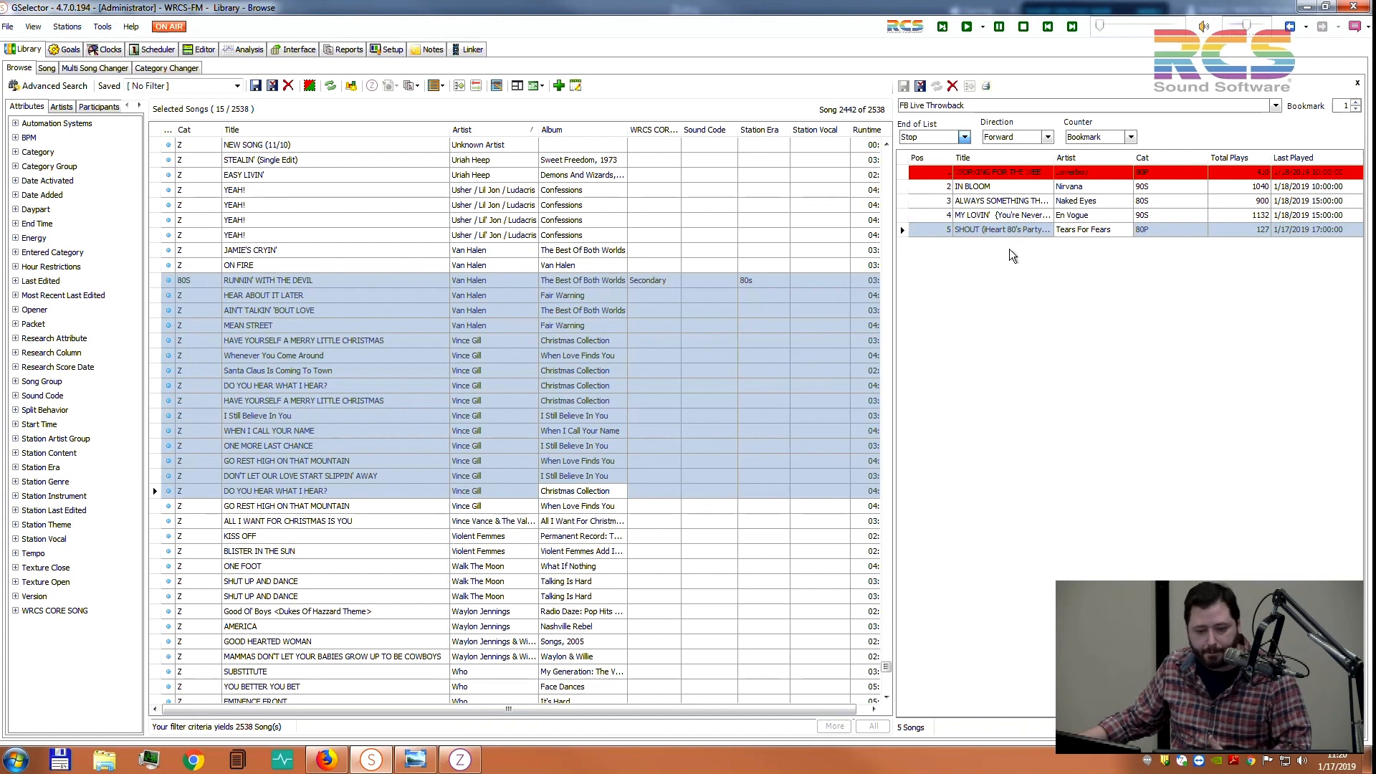
click(994, 188)
click(1040, 220)
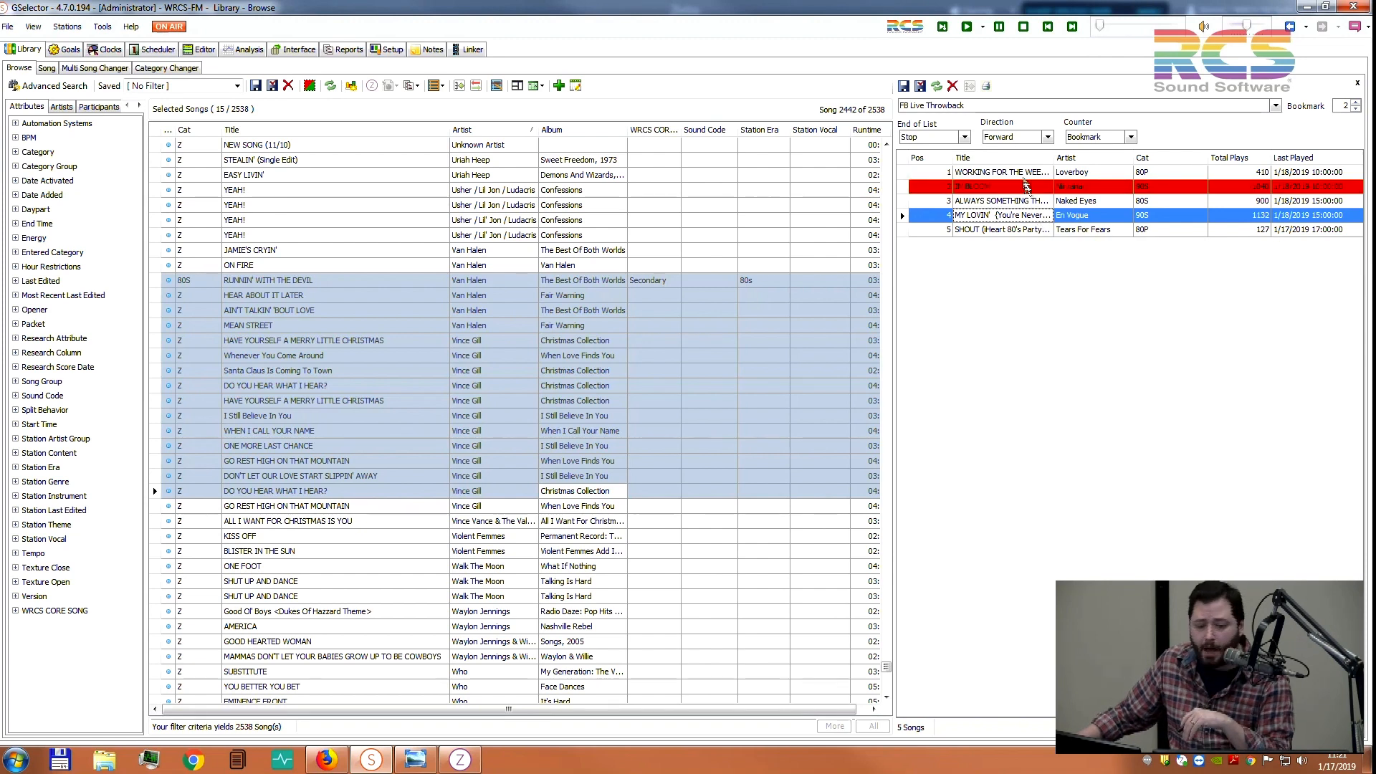
click(1020, 156)
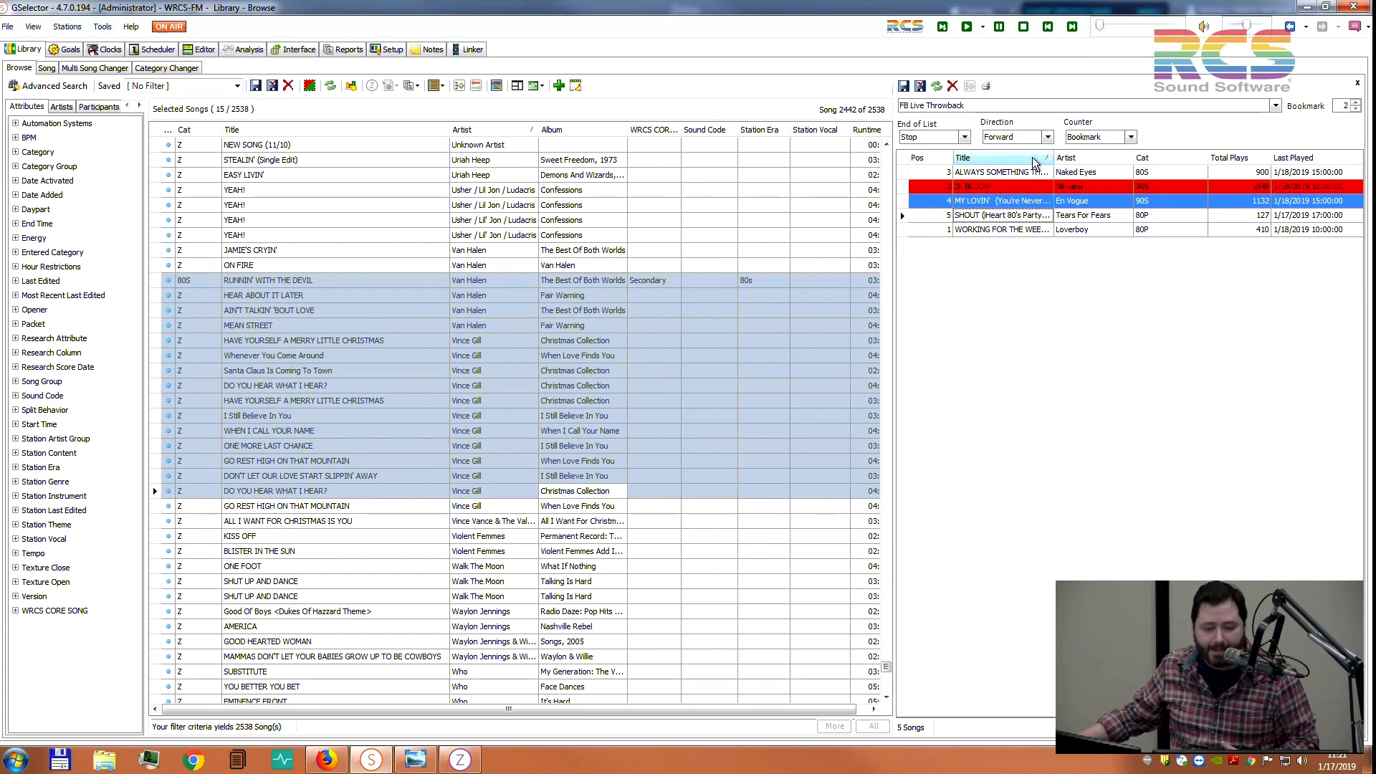
click(1075, 157)
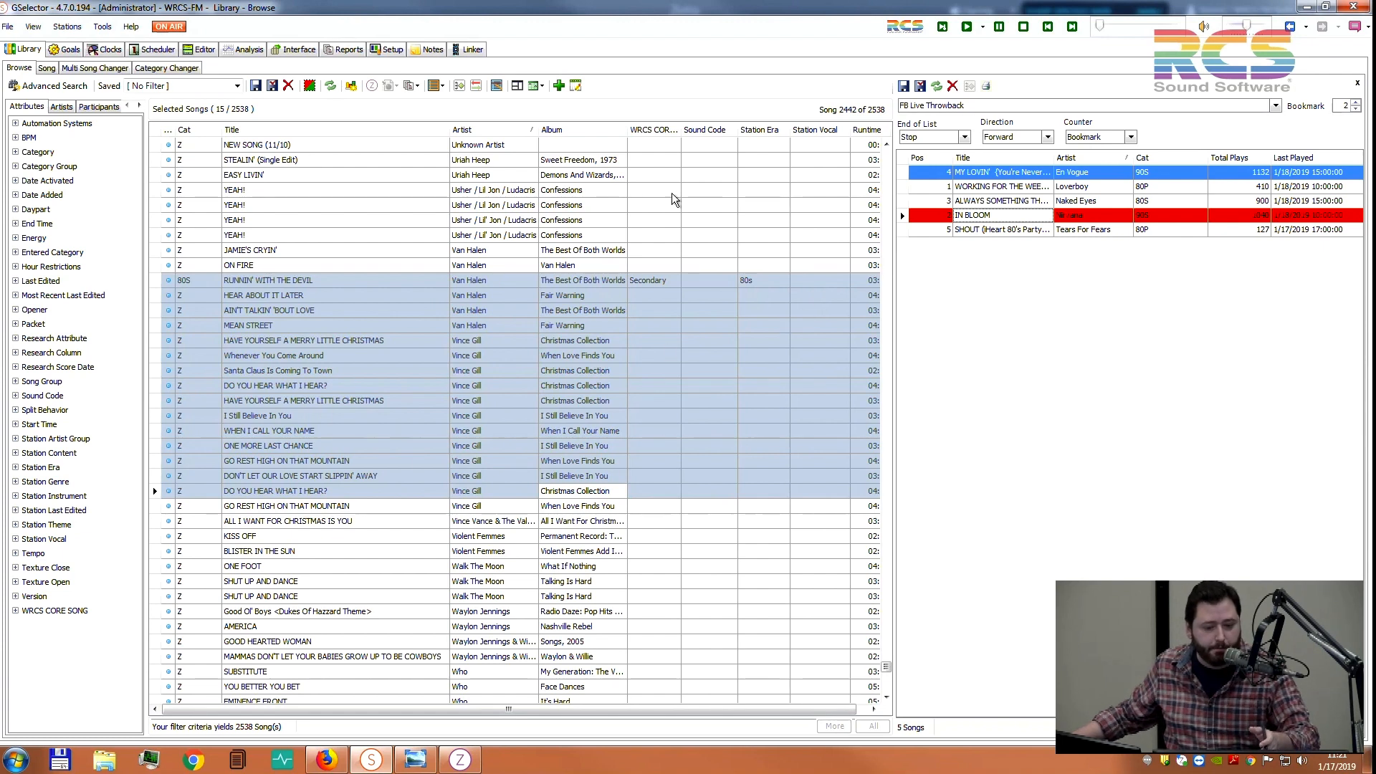
Sort the library by runtime, select Let There Be Rock through SARA, and close the throwback playlist panel
click(715, 135)
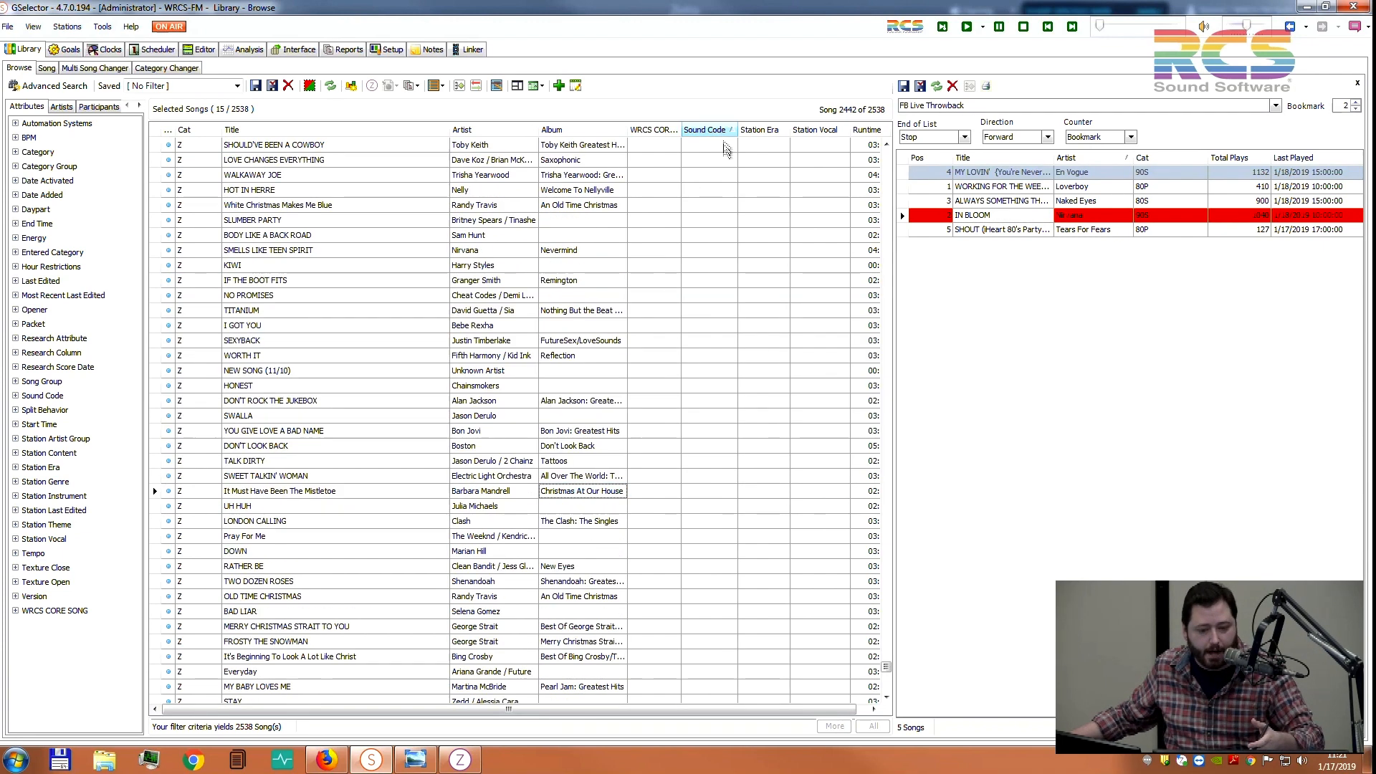
drag(797, 708, 809, 707)
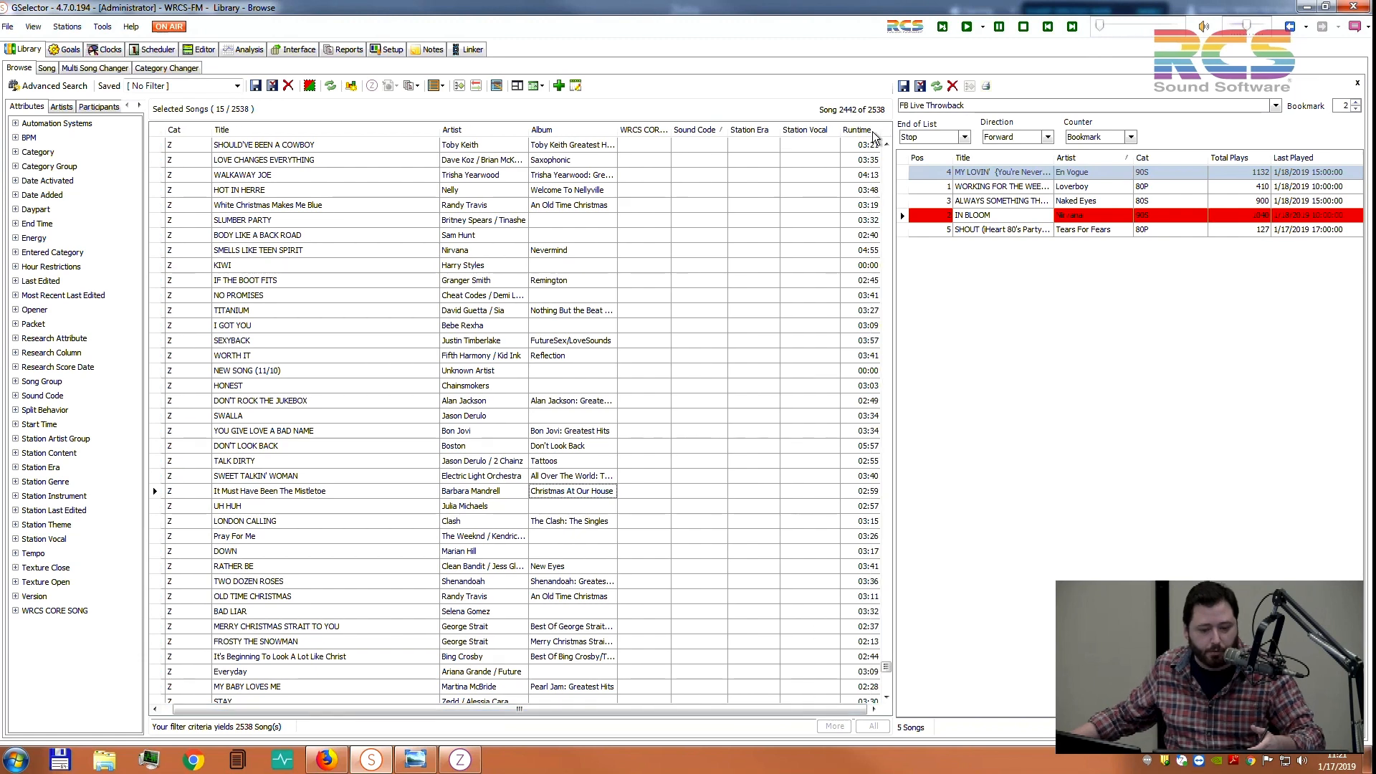
click(860, 130)
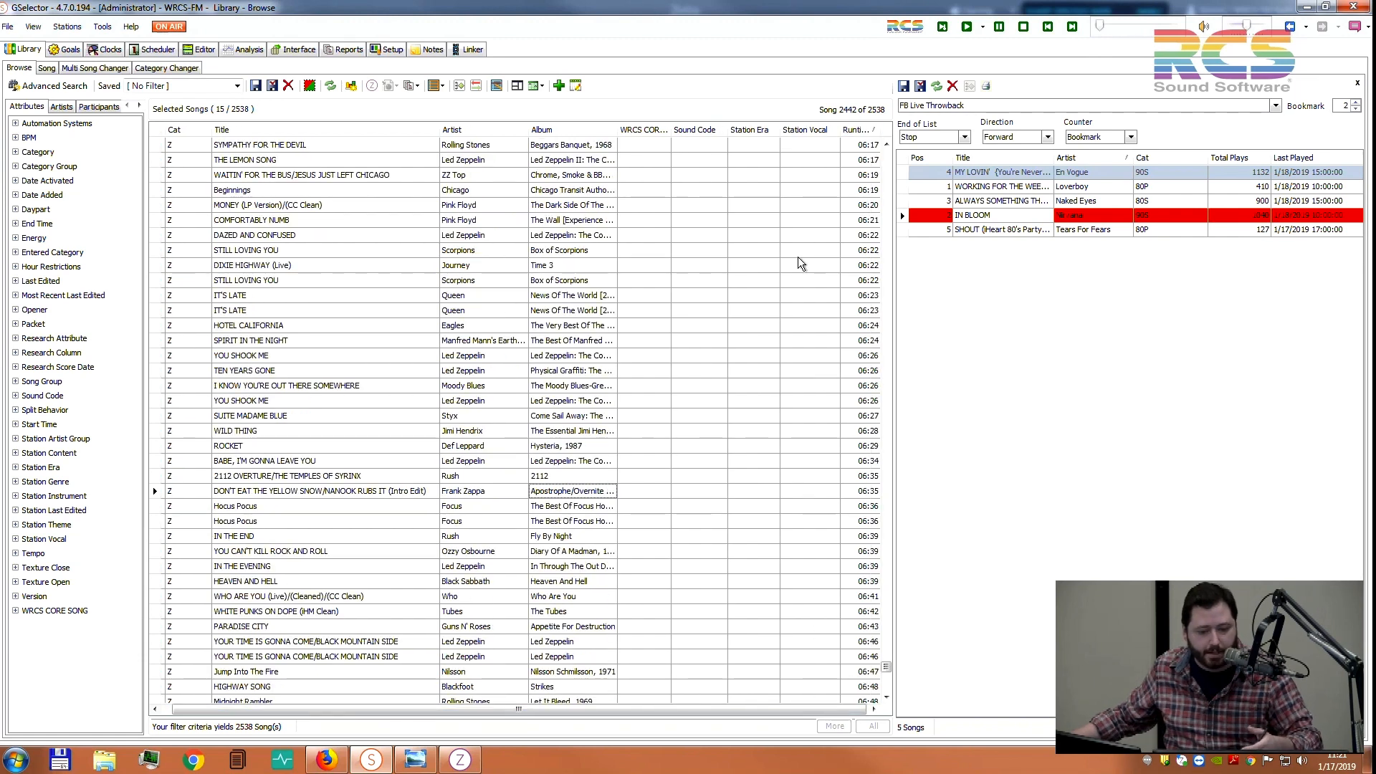
click(865, 147)
click(750, 435)
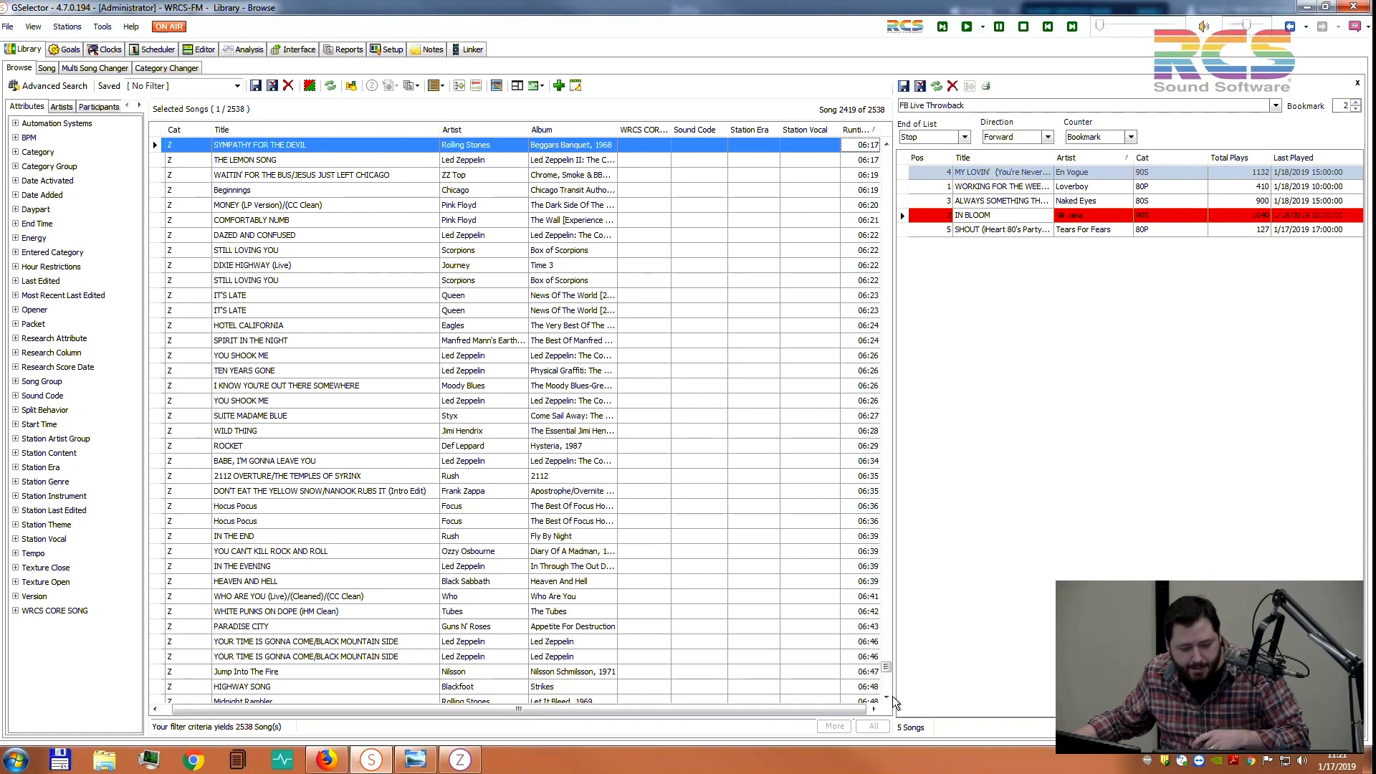
drag(887, 699, 887, 699)
drag(887, 144, 886, 144)
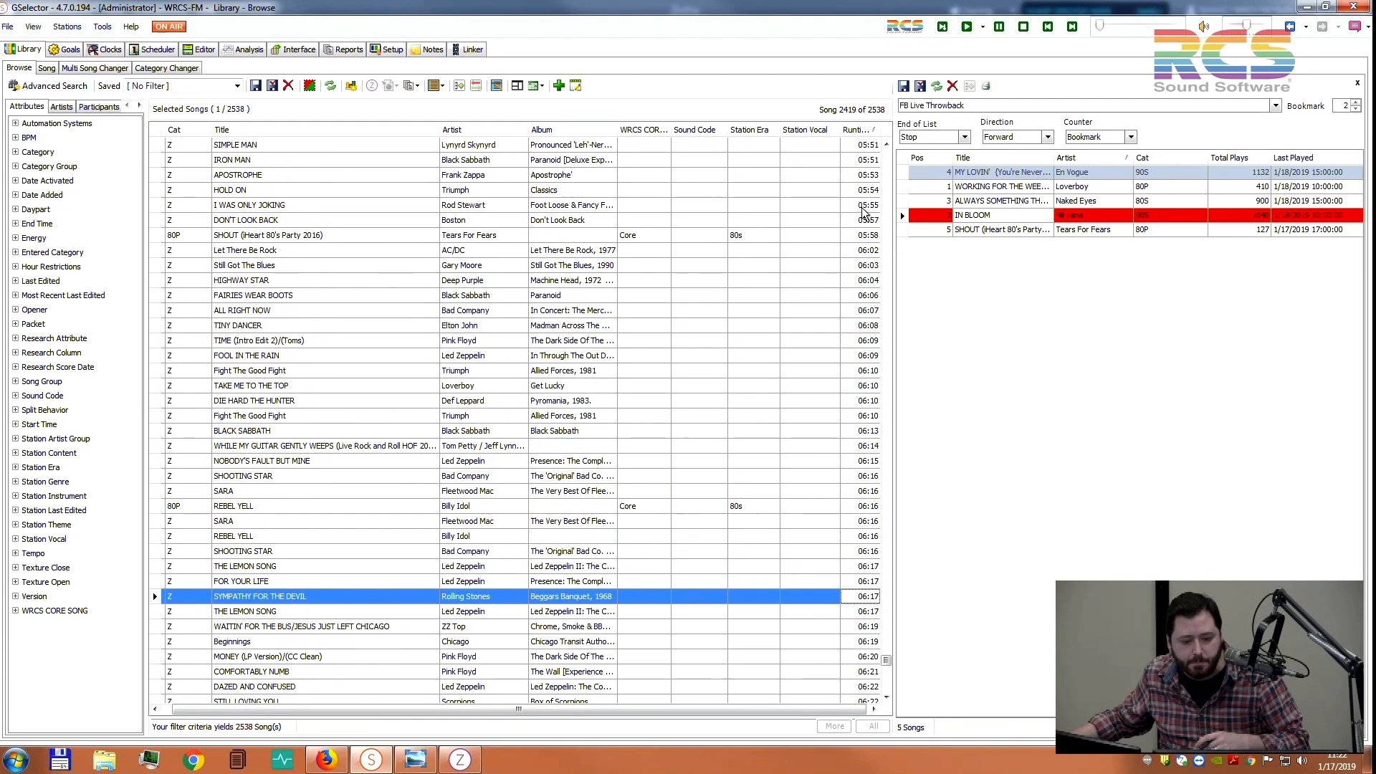
click(860, 252)
shift+click(758, 521)
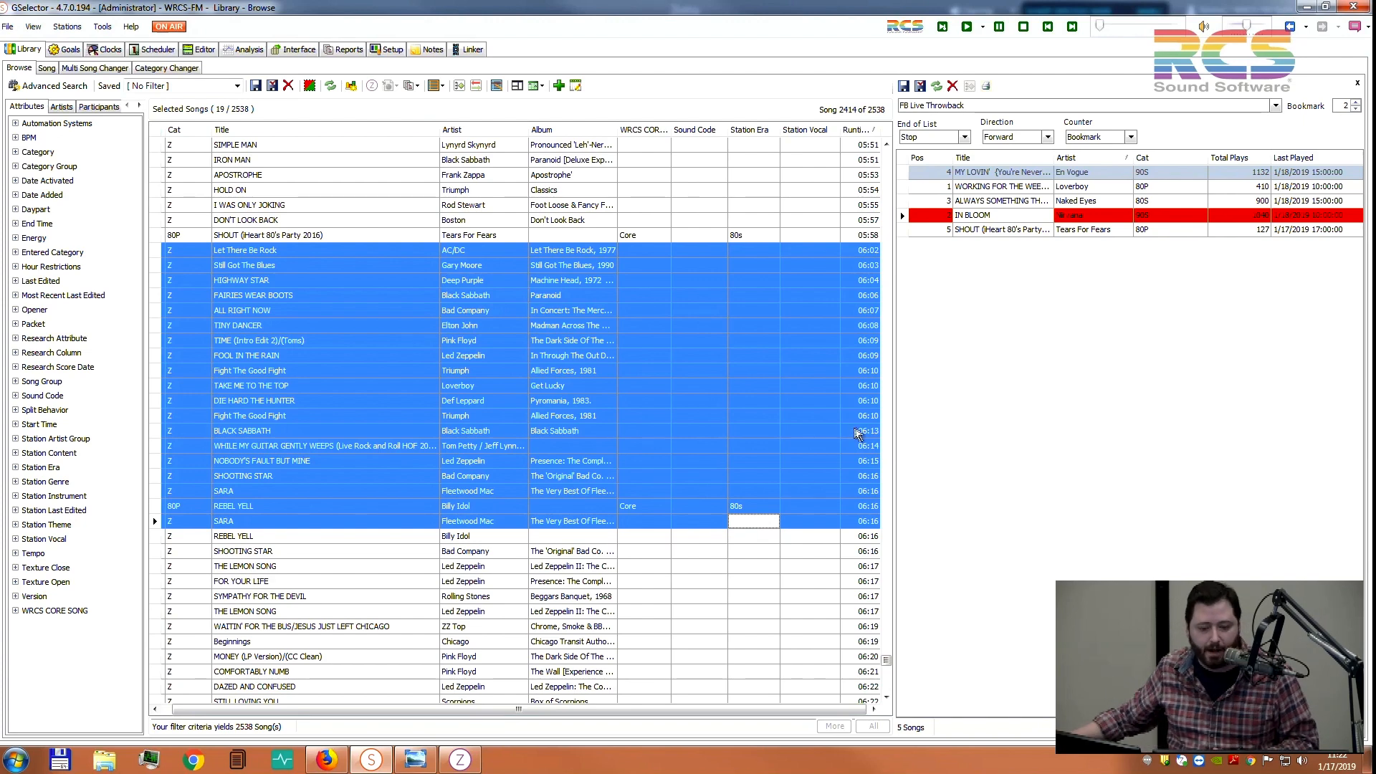
click(1012, 320)
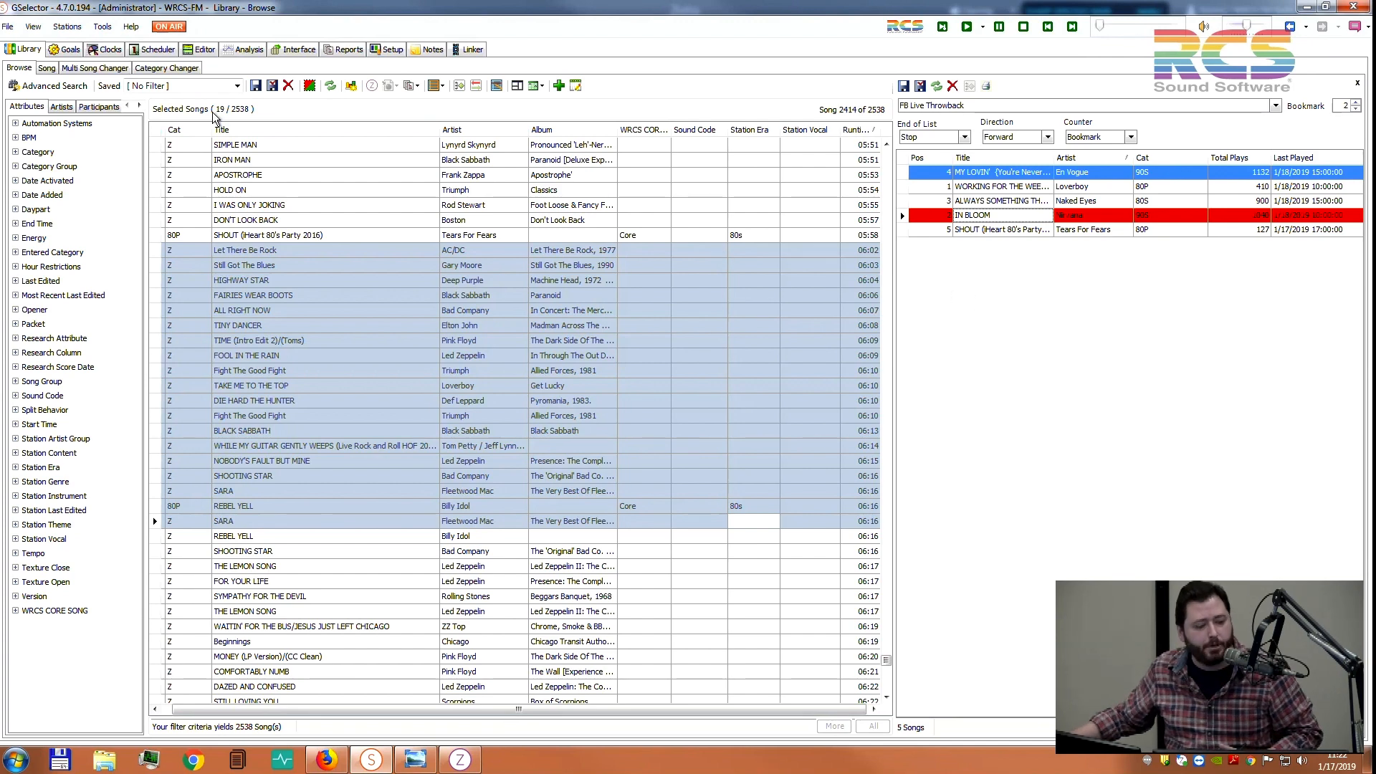
click(1358, 86)
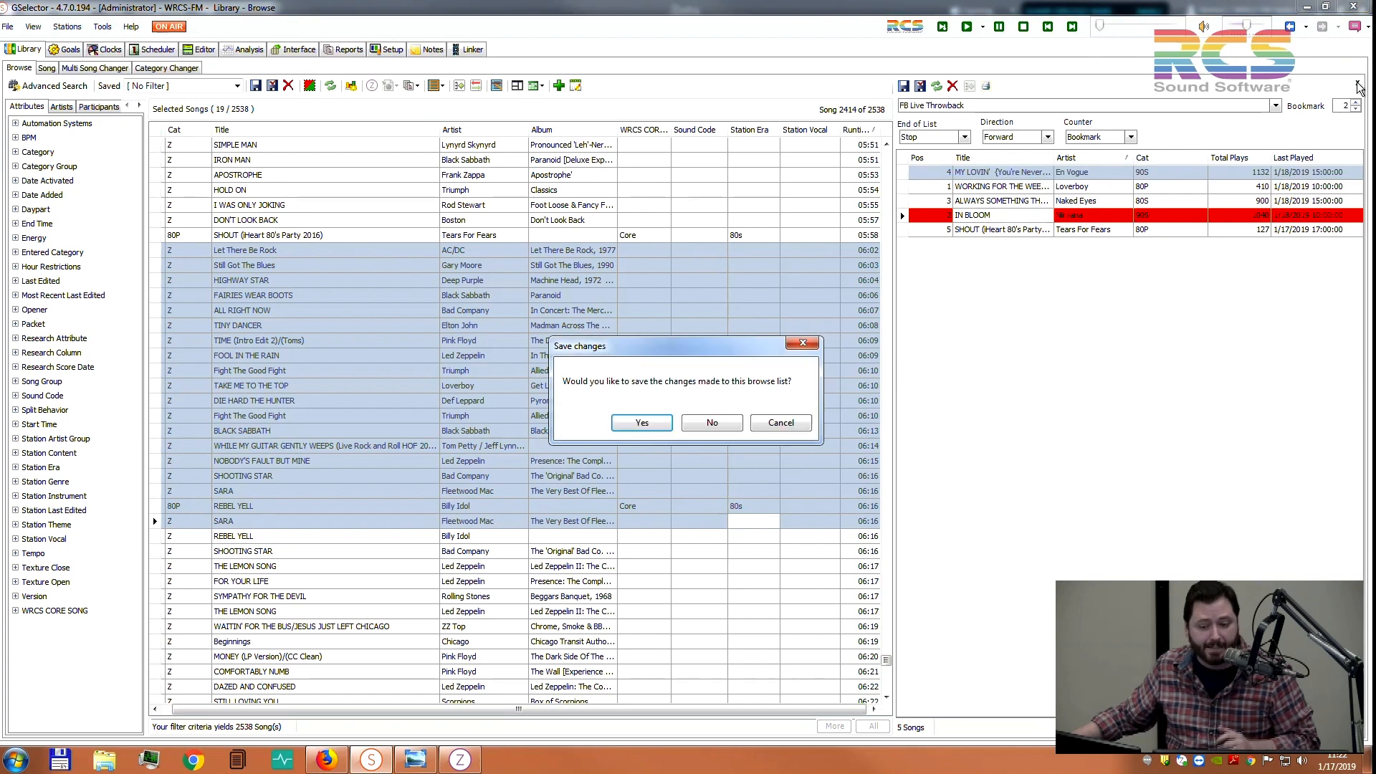
Discard playlist changes, apply the FB Live Throwback saved filter, and select all five songs in Multi Song Changer
click(702, 431)
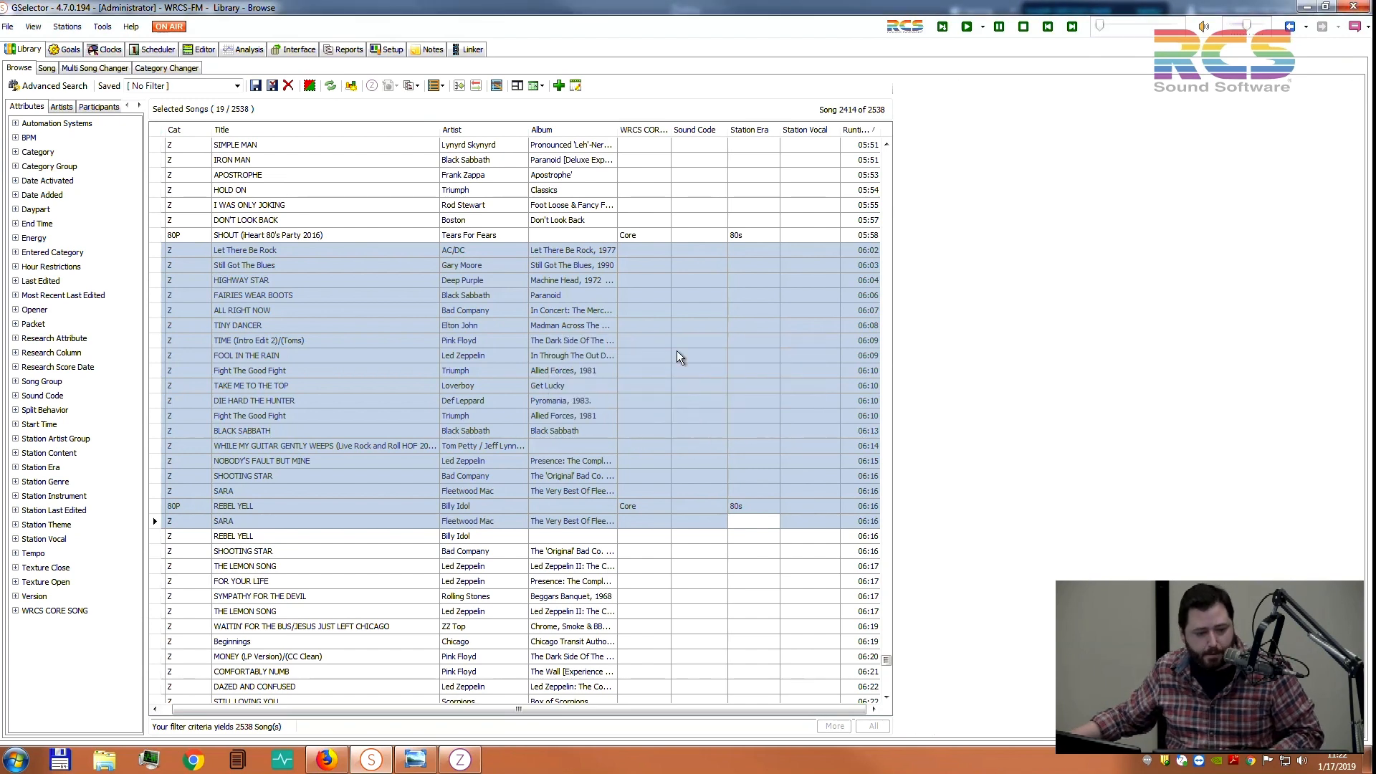
click(236, 86)
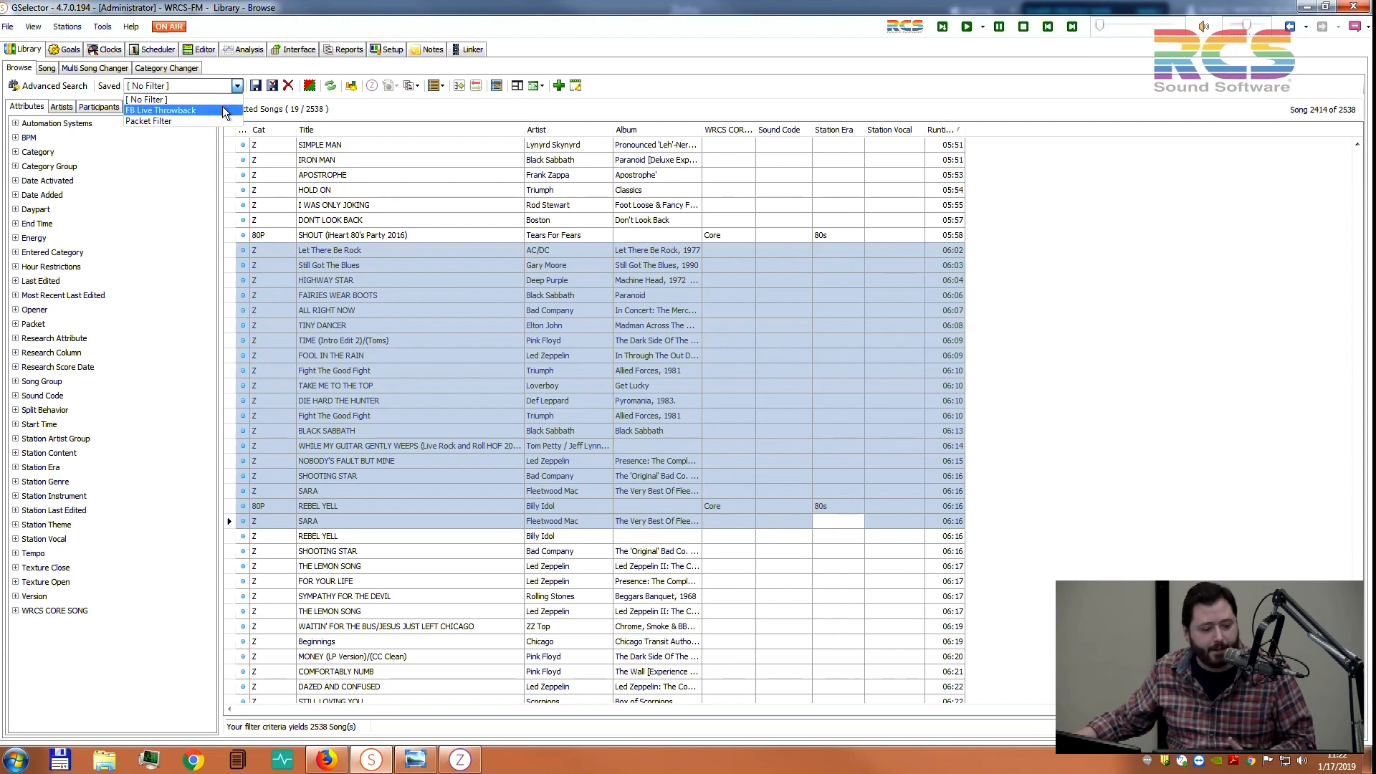
click(215, 111)
click(335, 205)
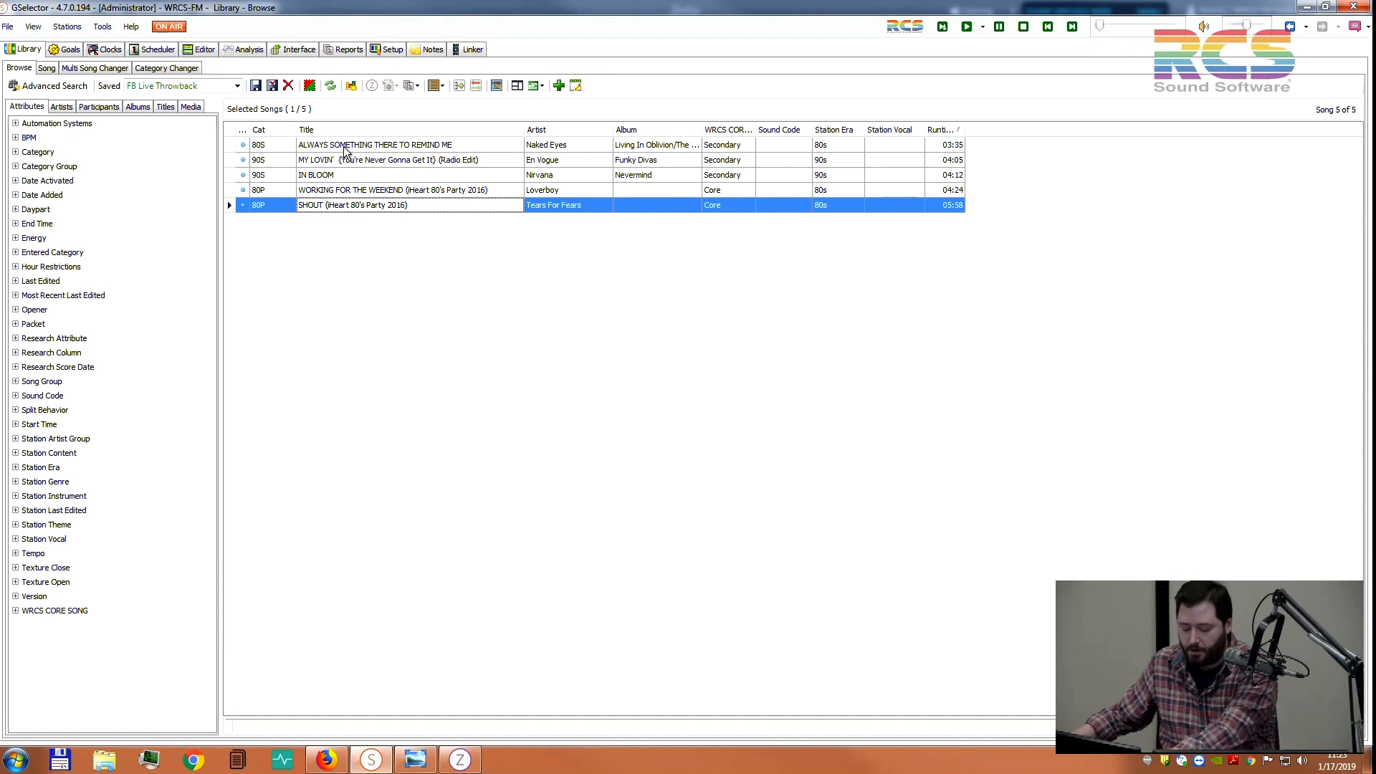
key(ctrl+a)
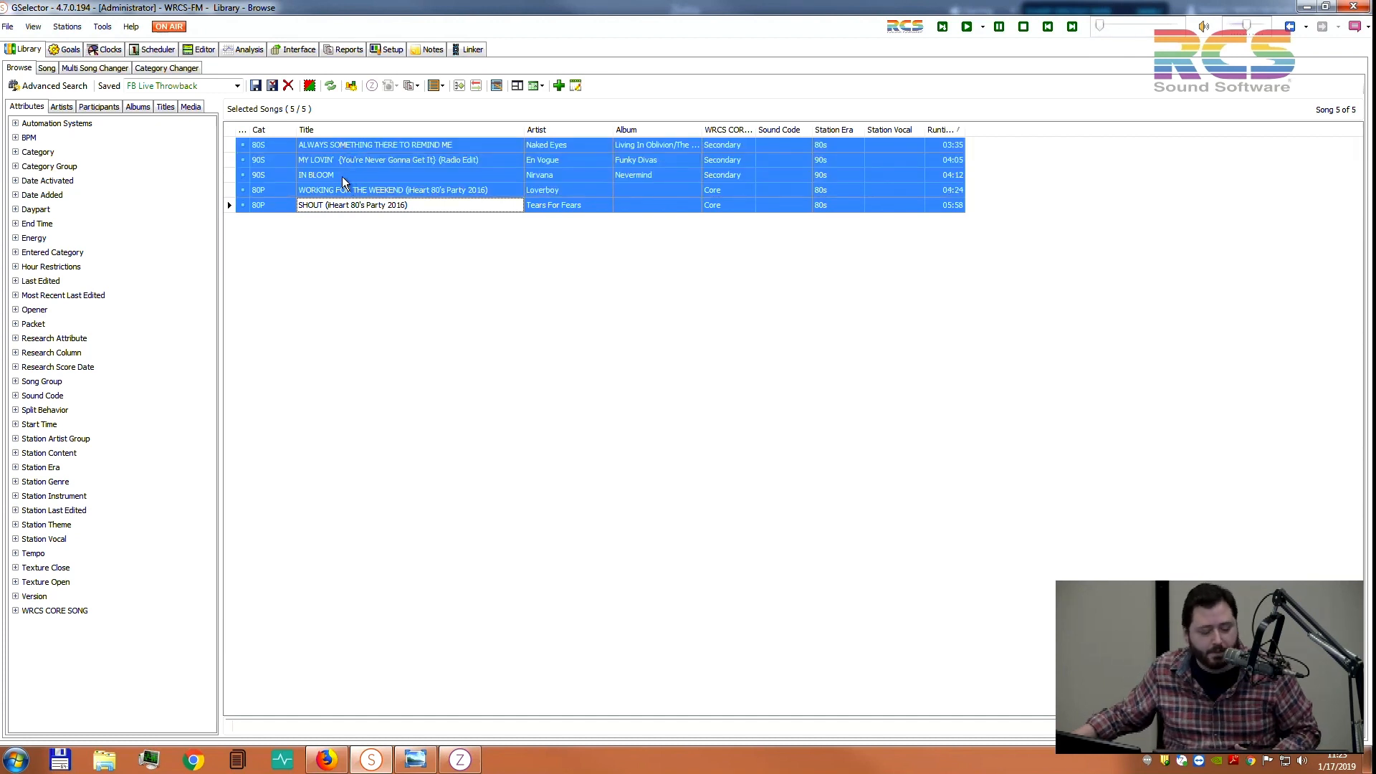
click(112, 69)
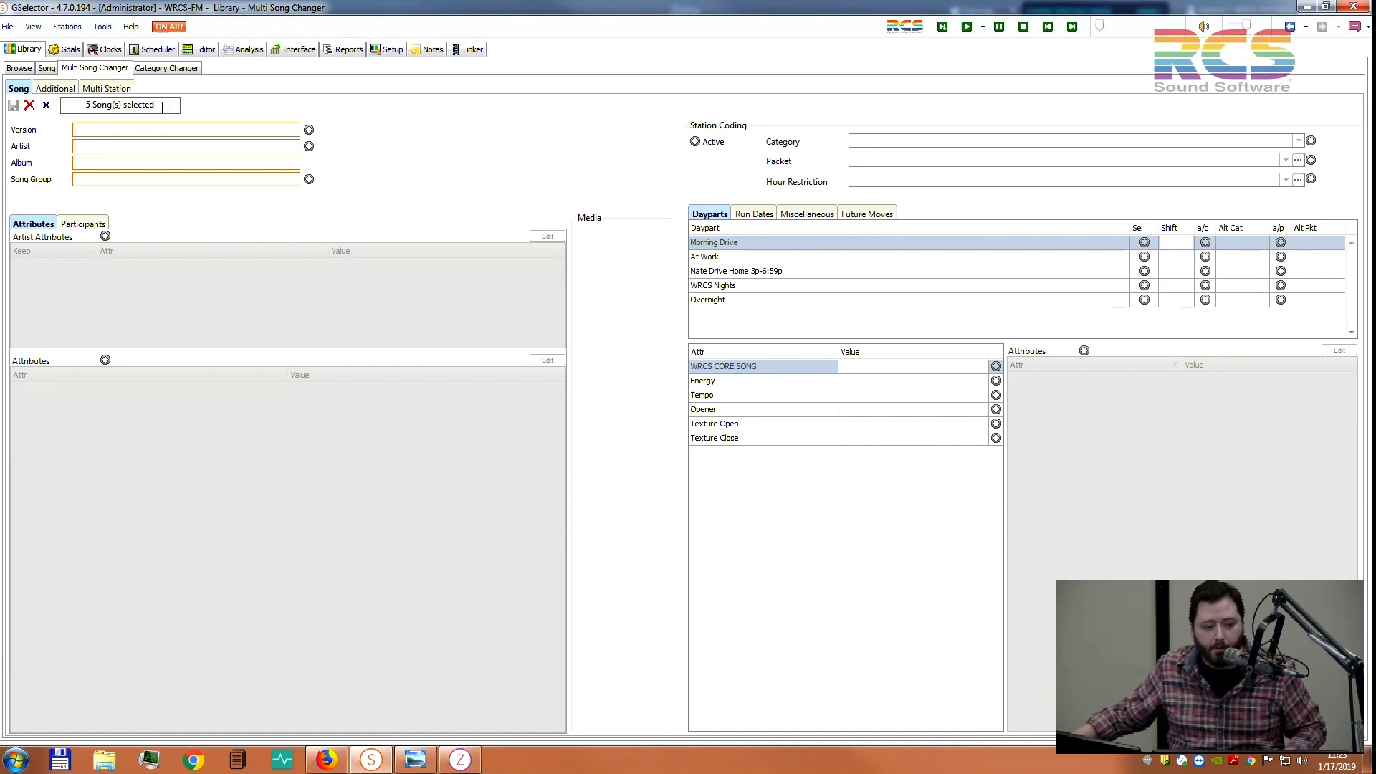
drag(160, 105, 84, 106)
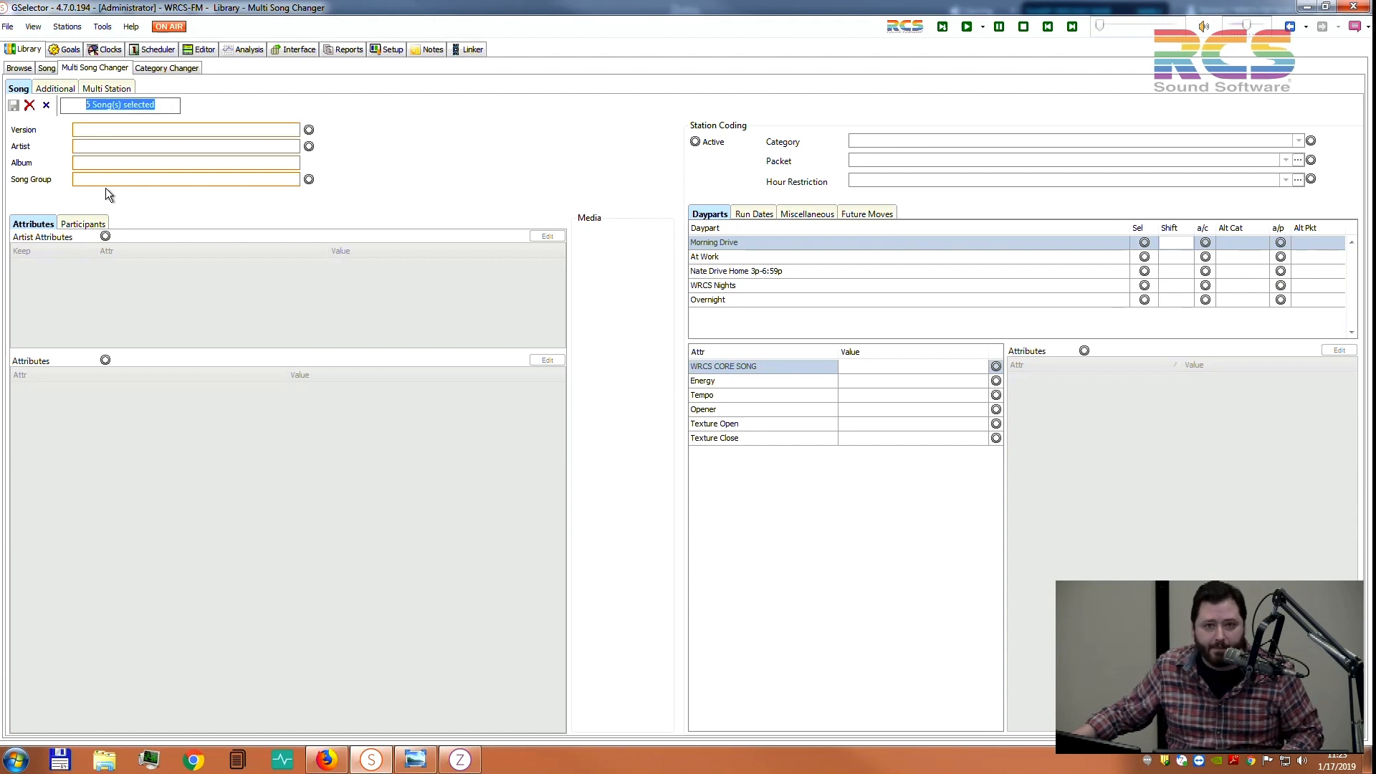
click(159, 105)
drag(168, 105, 67, 108)
click(153, 106)
click(163, 110)
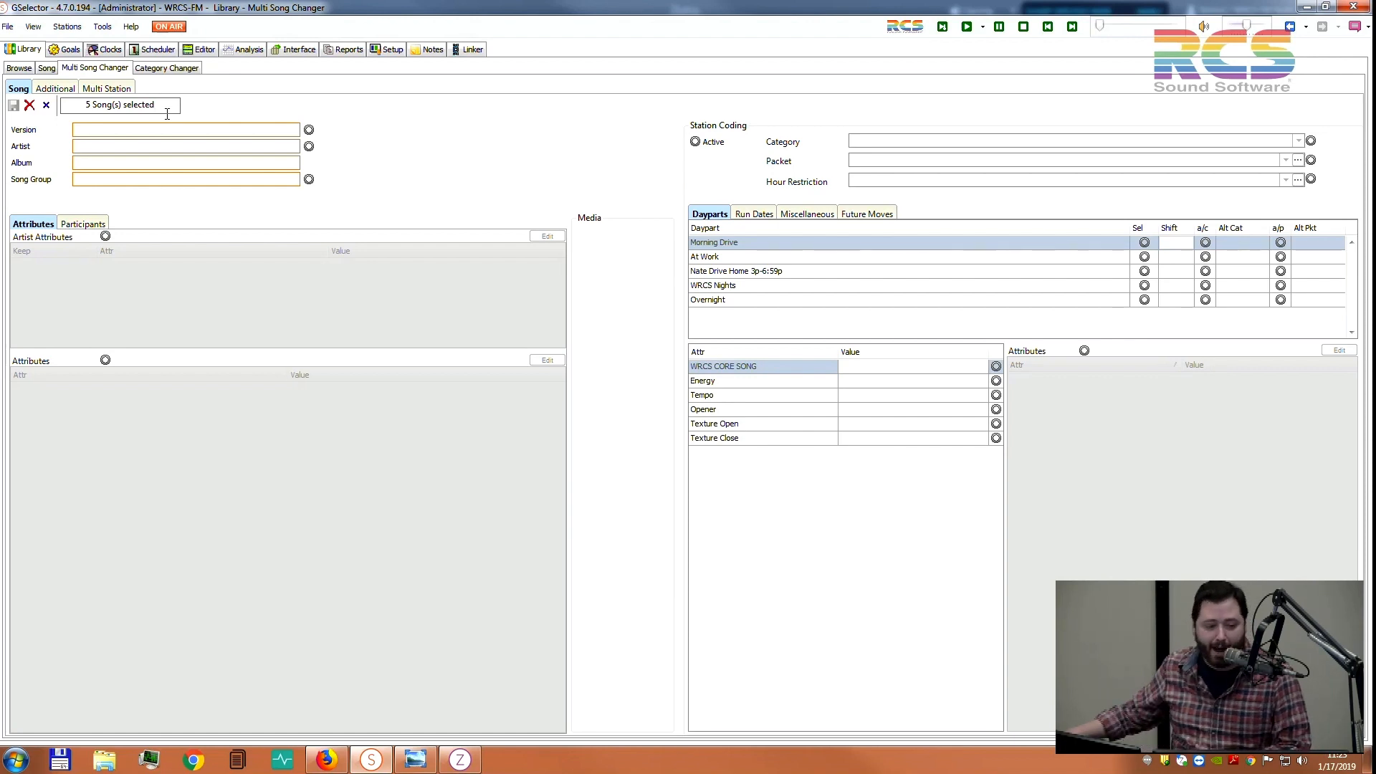
click(19, 68)
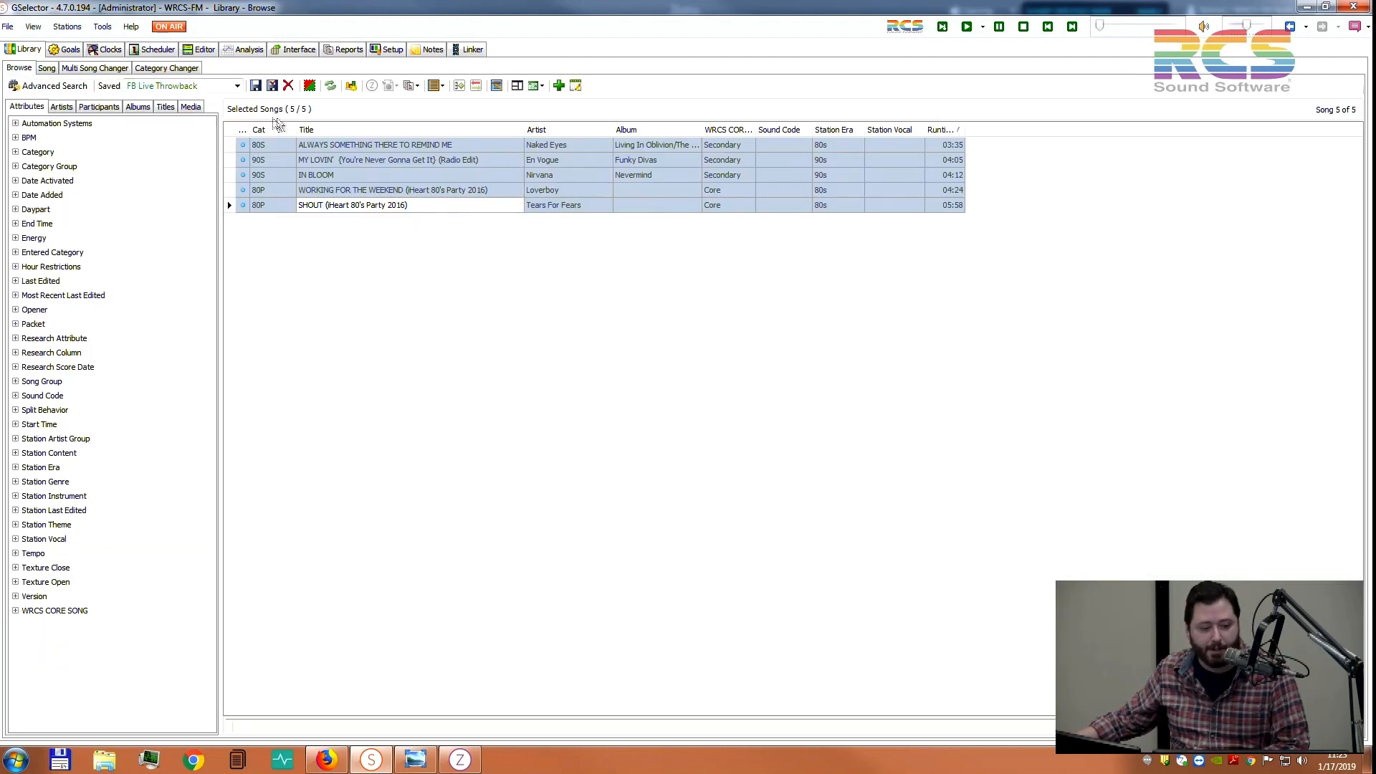
click(94, 69)
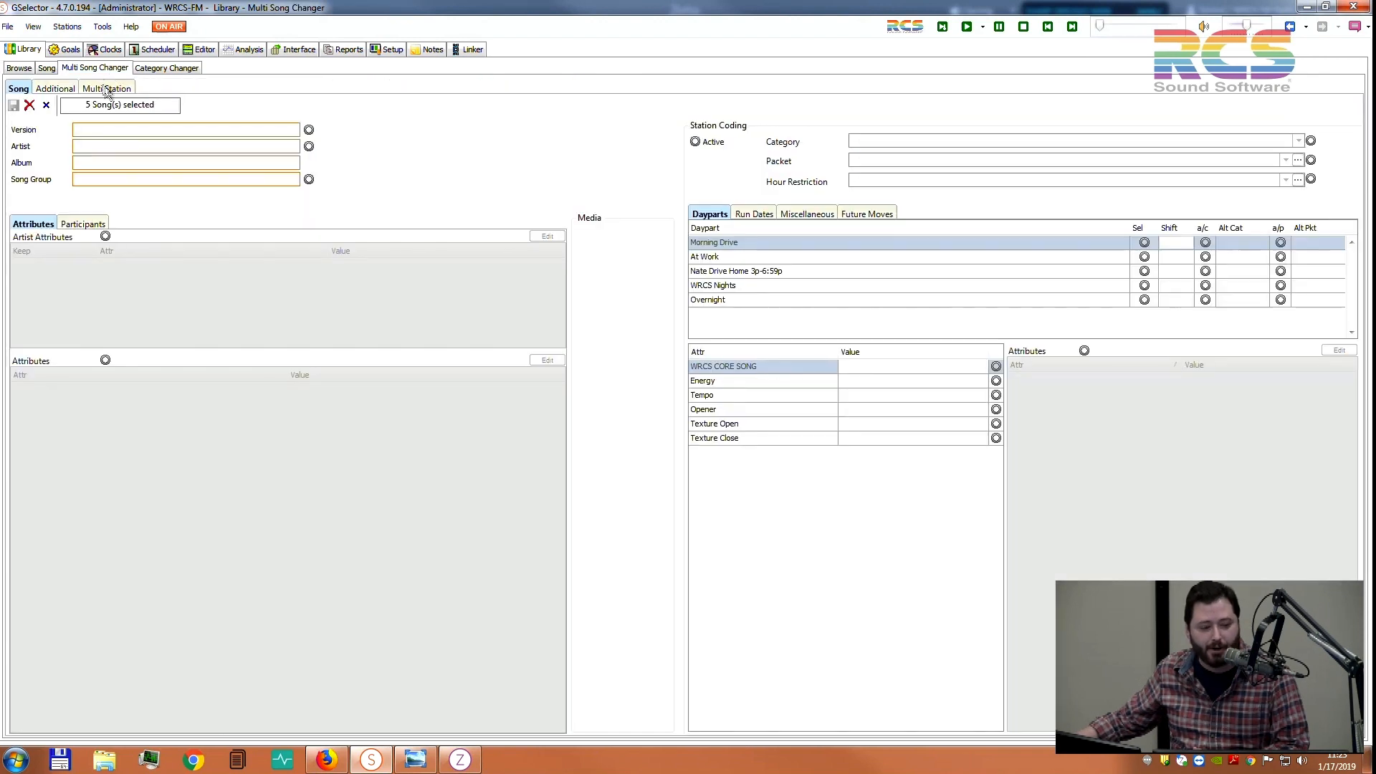
drag(158, 105, 80, 102)
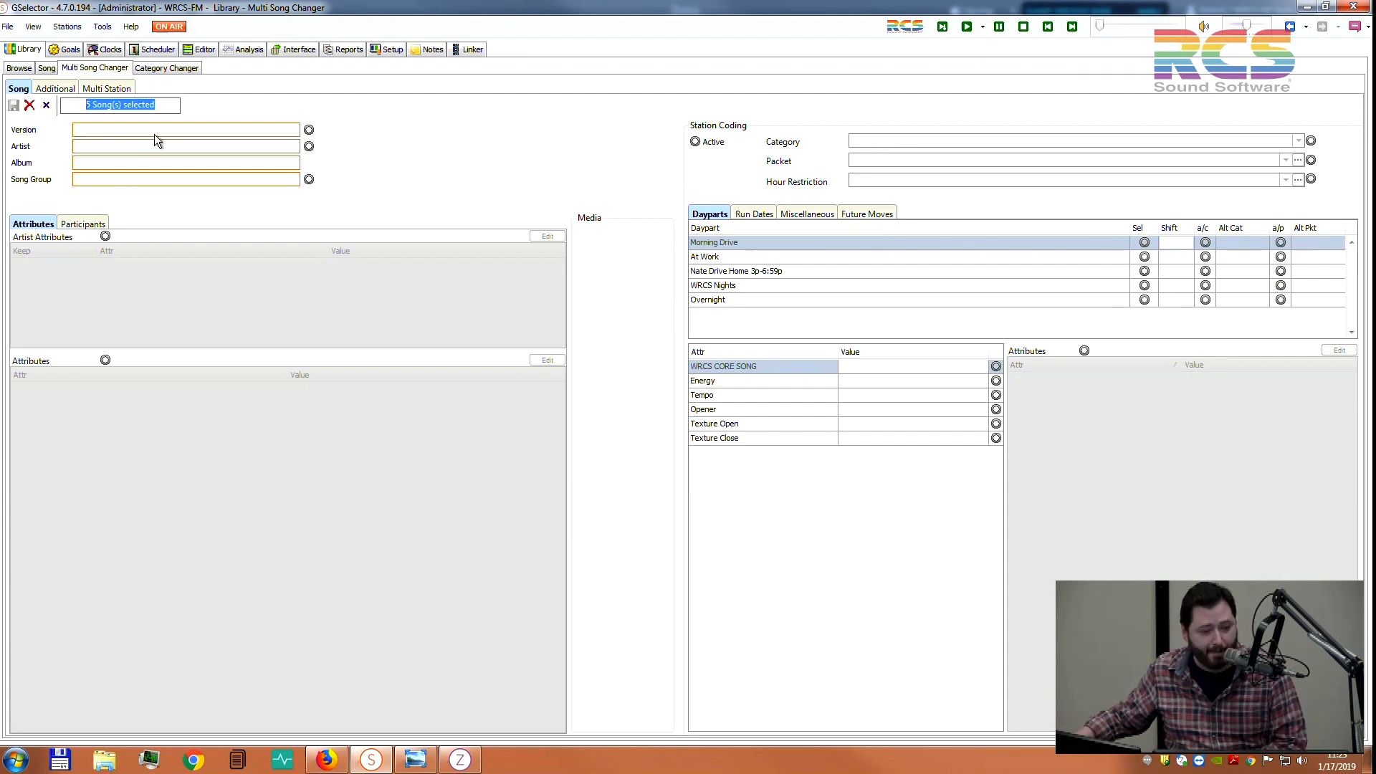
click(157, 106)
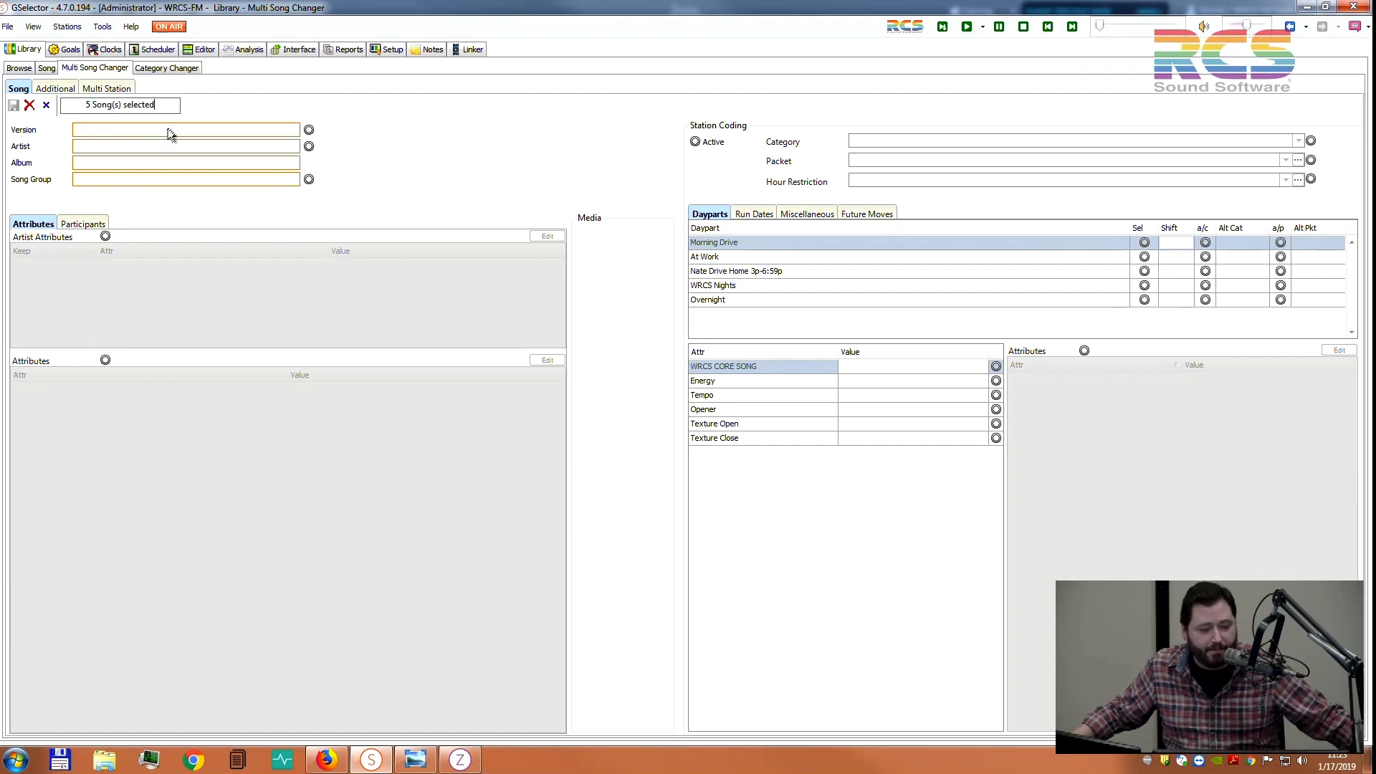
Assign Station Theme: Throwback Weekend to the five songs' station attributes, save, and return to Browse
click(1084, 351)
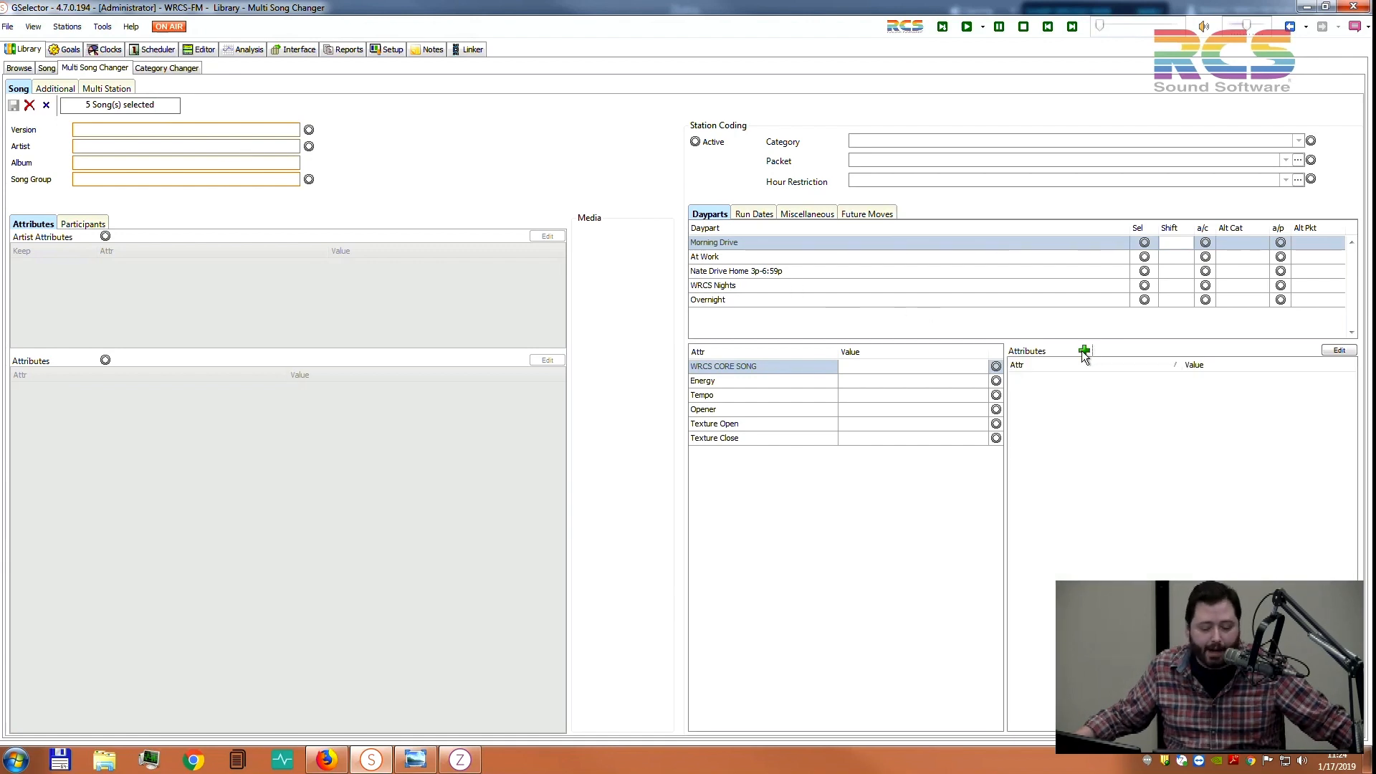
click(1339, 351)
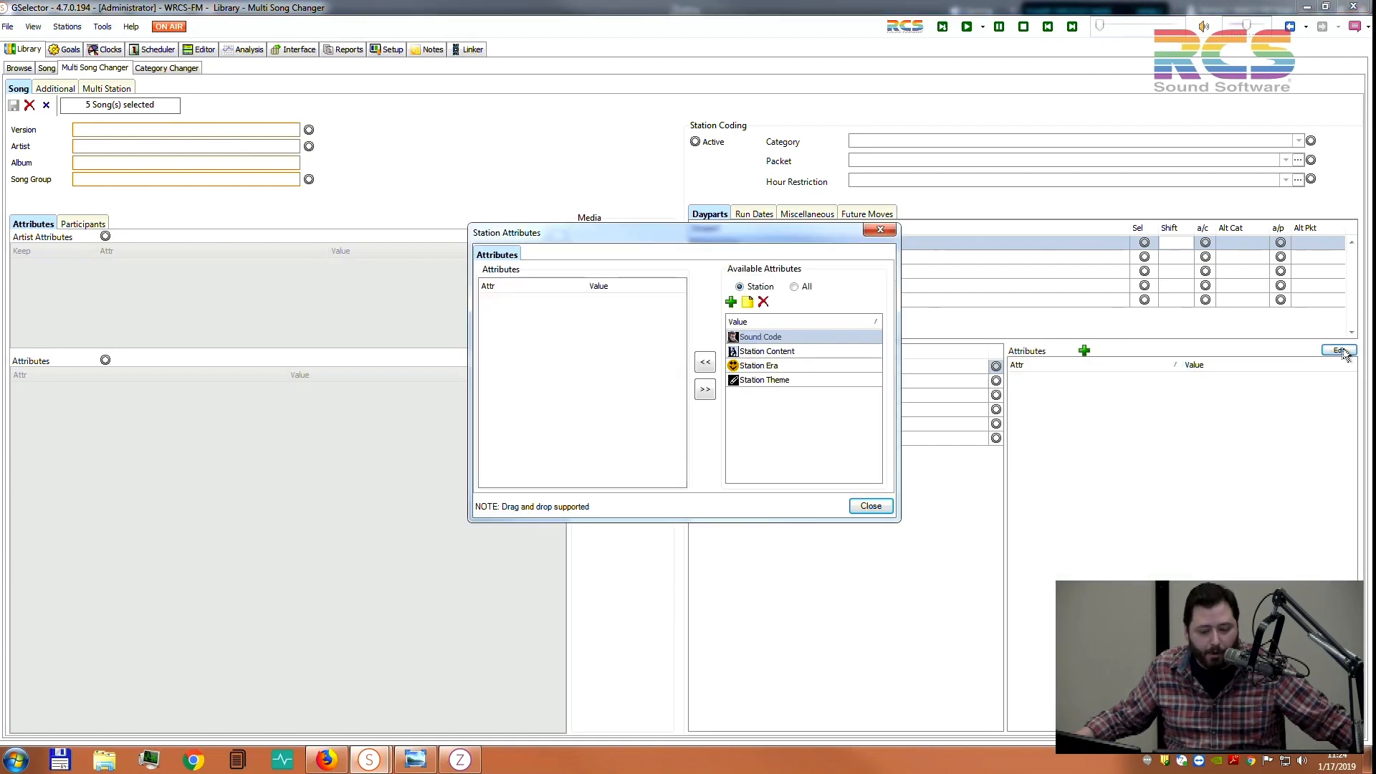
double_click(768, 380)
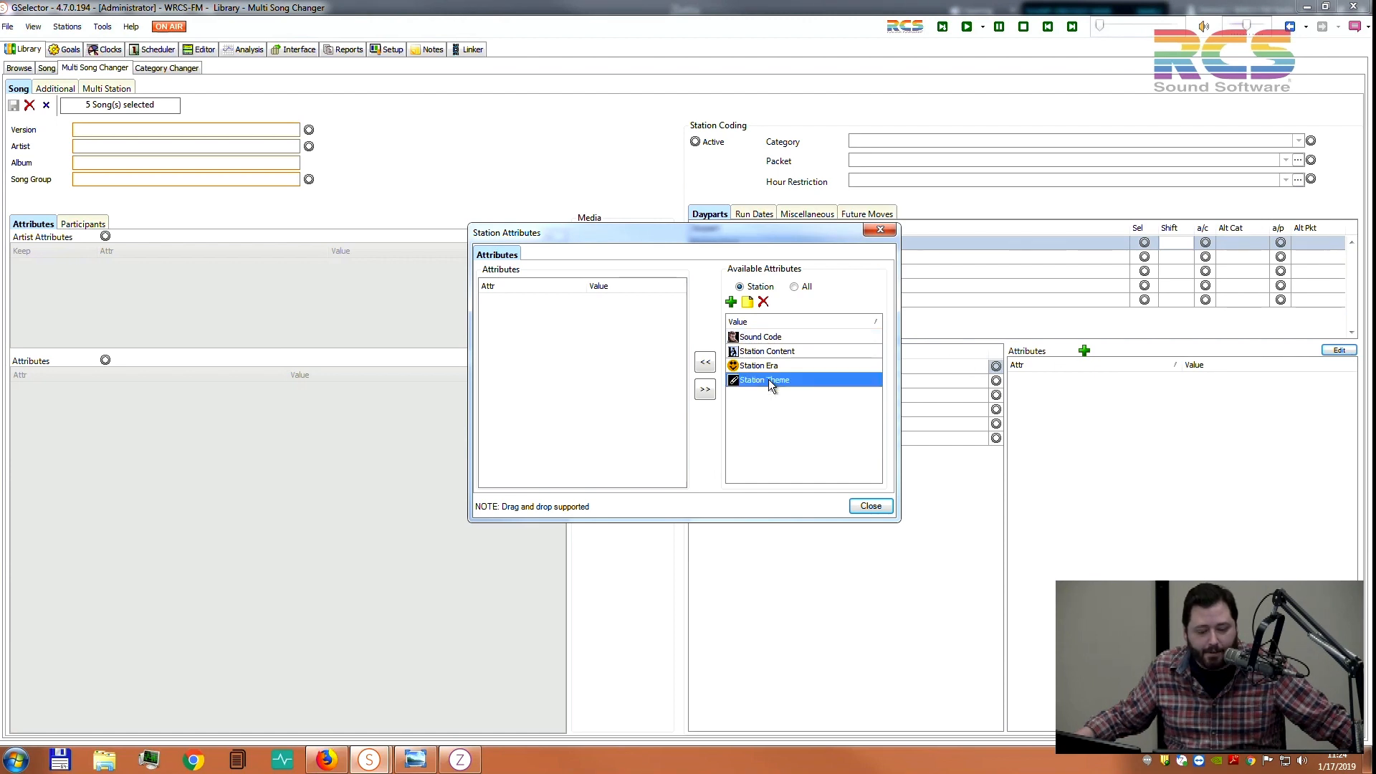
click(780, 395)
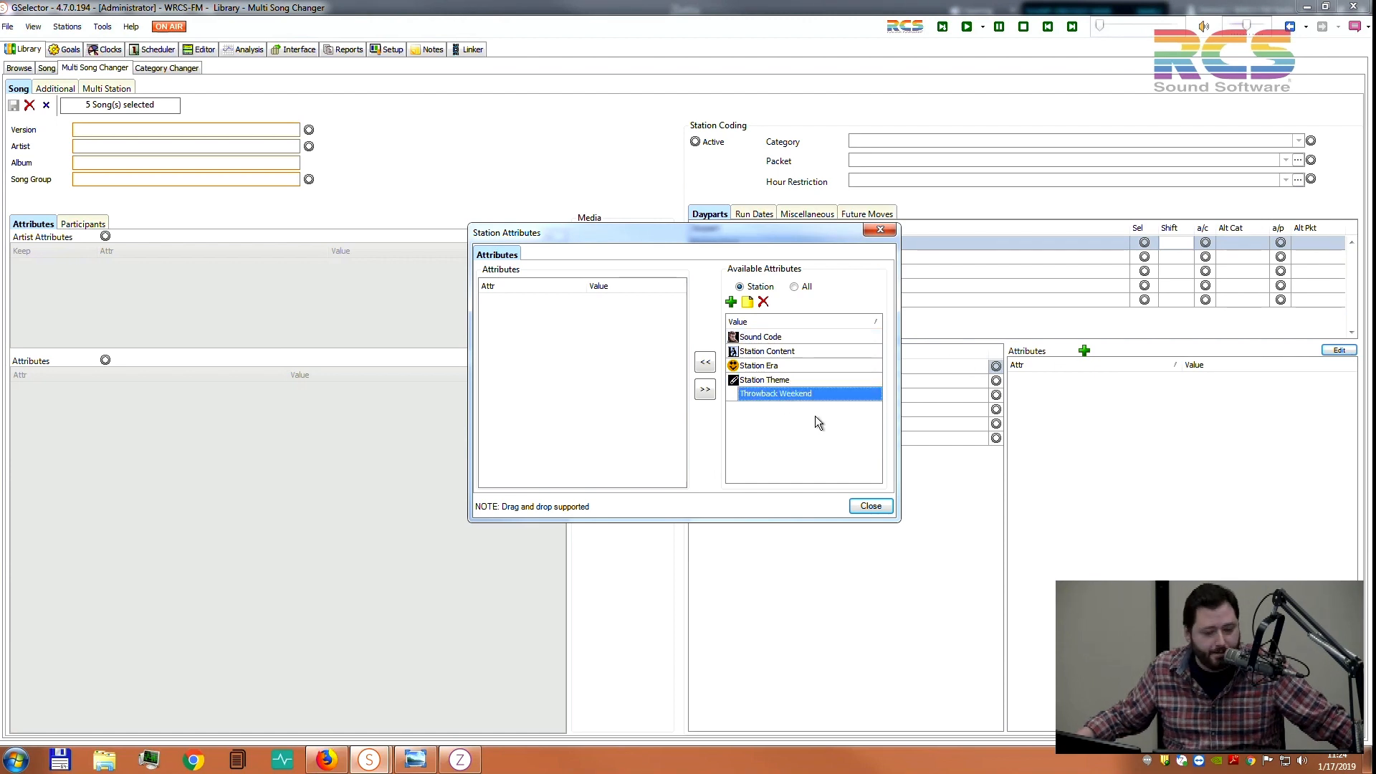
drag(806, 396, 633, 371)
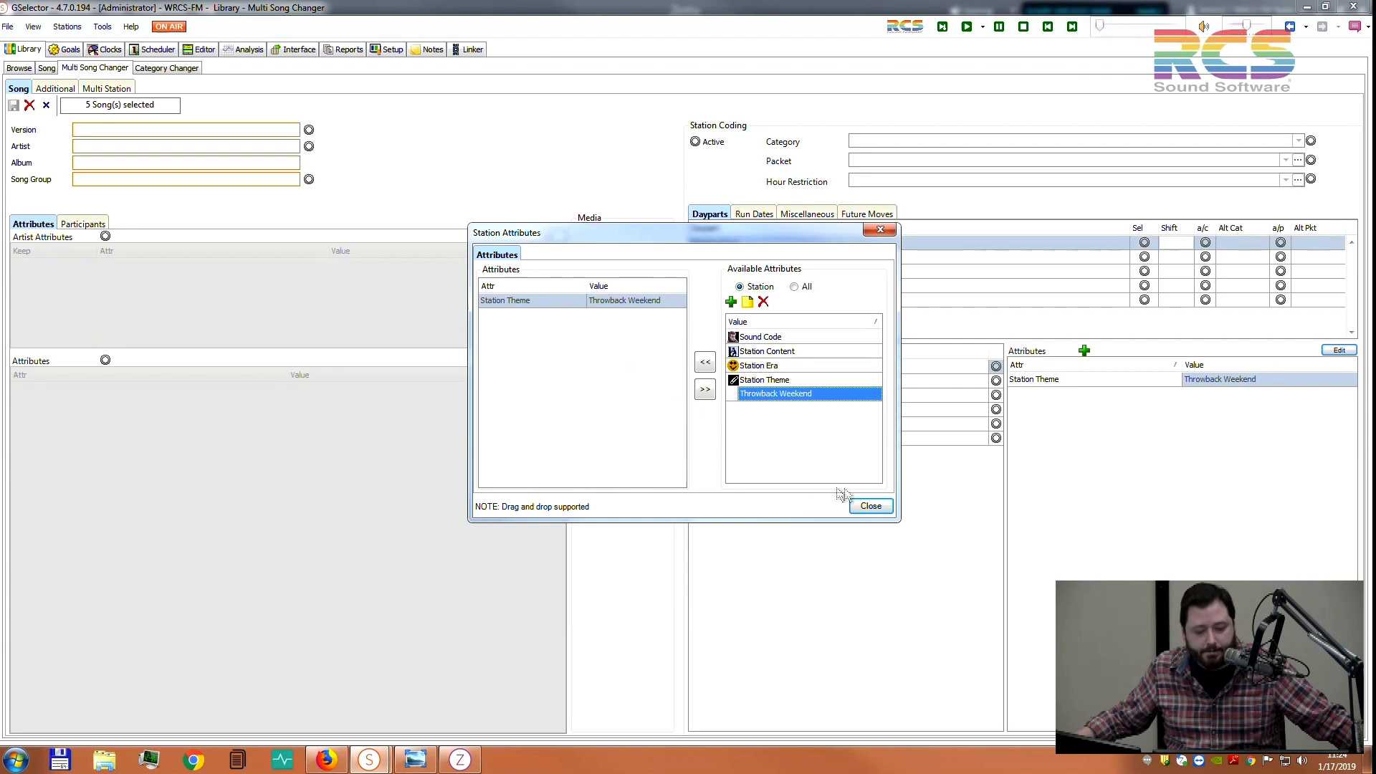
click(875, 507)
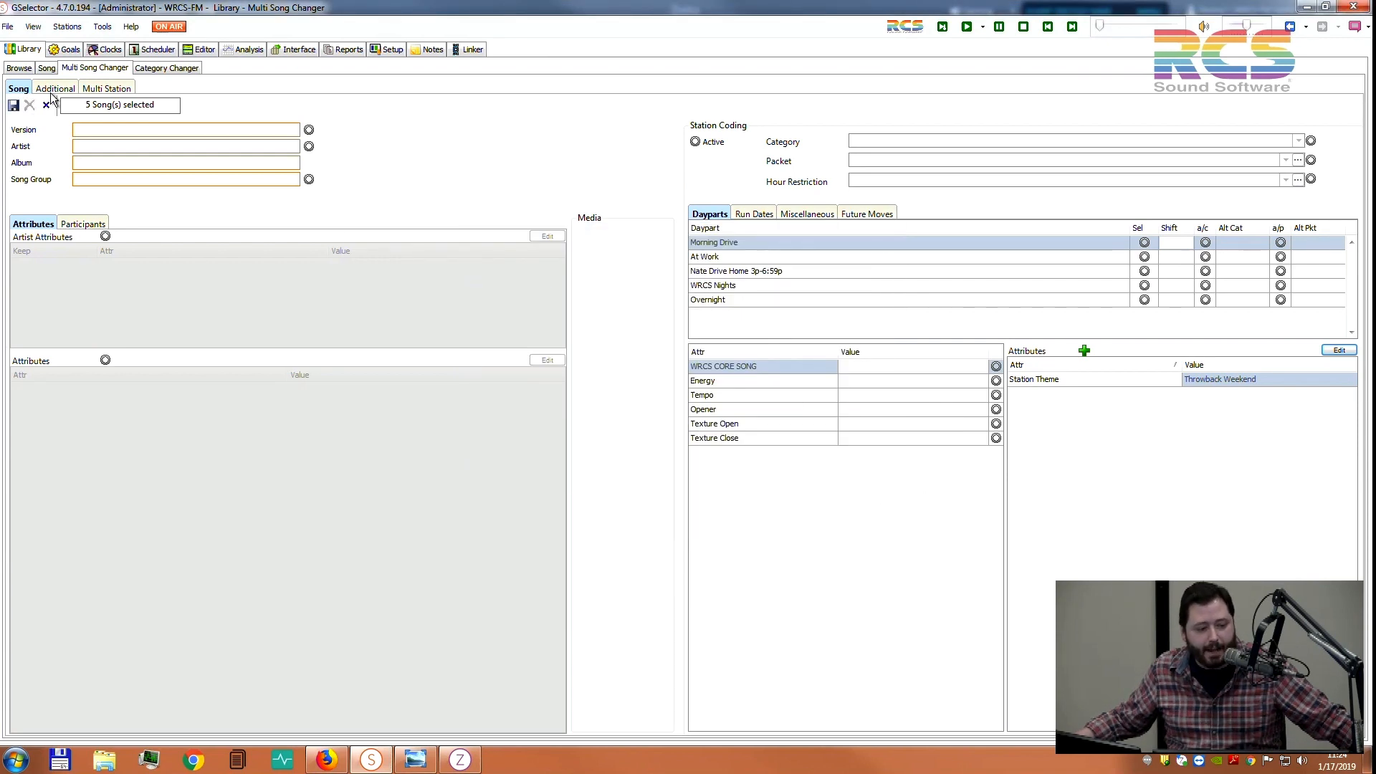
click(13, 106)
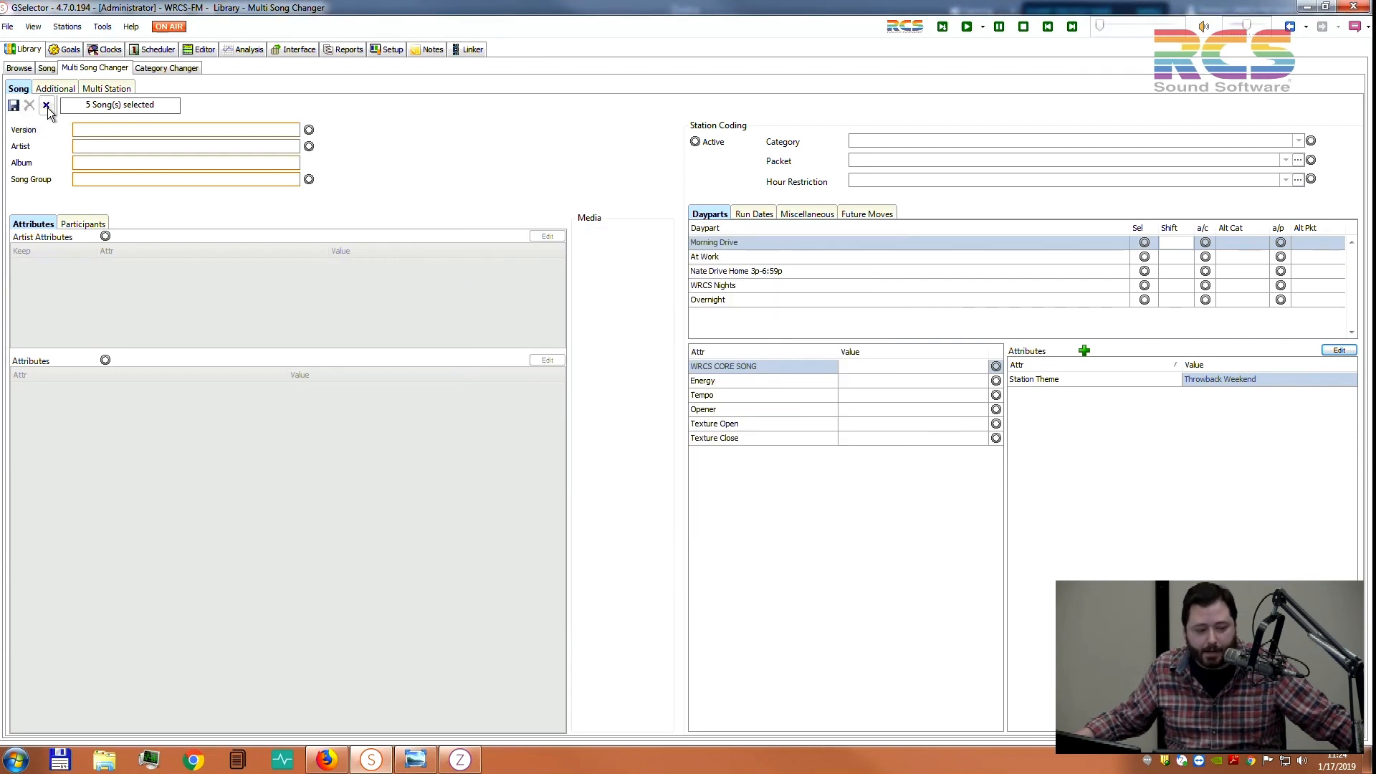
click(20, 69)
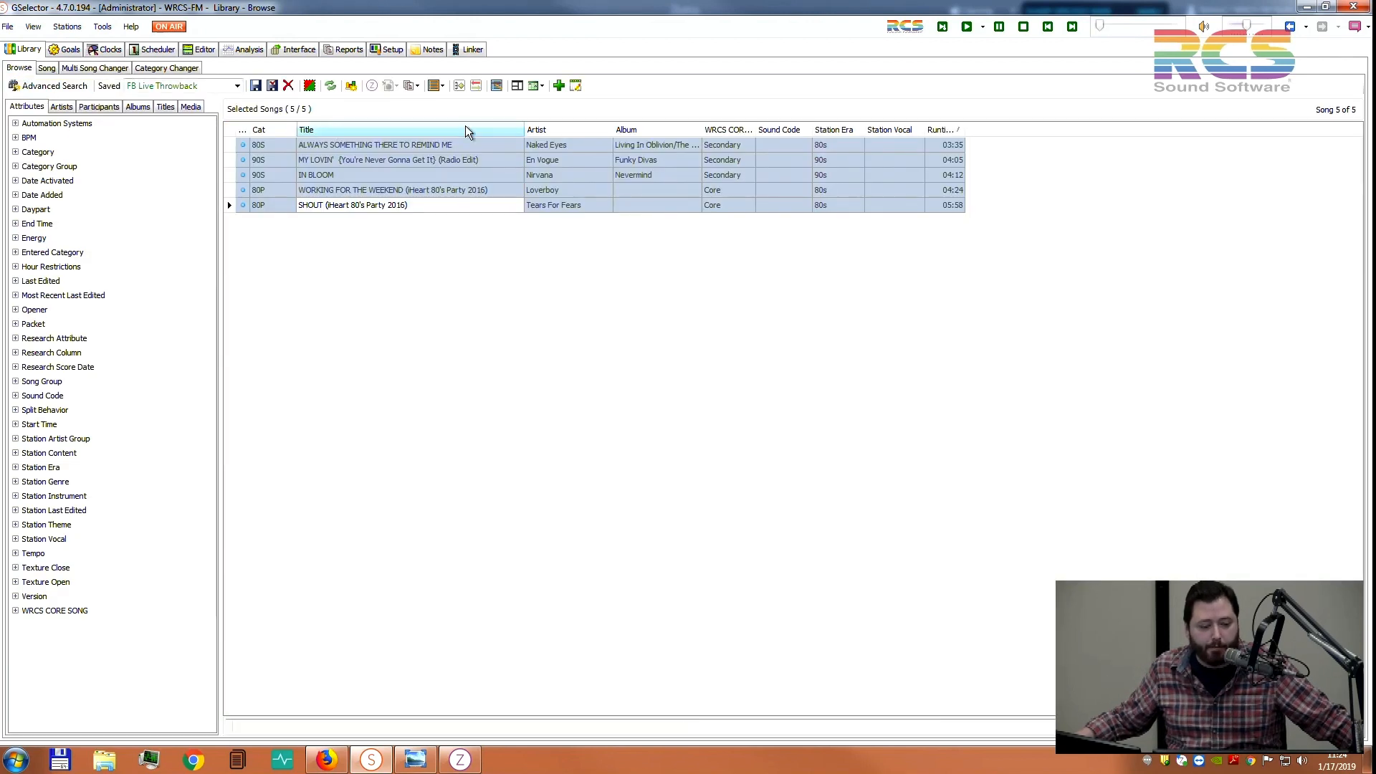
Apply the Library > FB Live Throwback column layout and auto-fit the Station Theme column
click(437, 85)
mouse_move(464, 108)
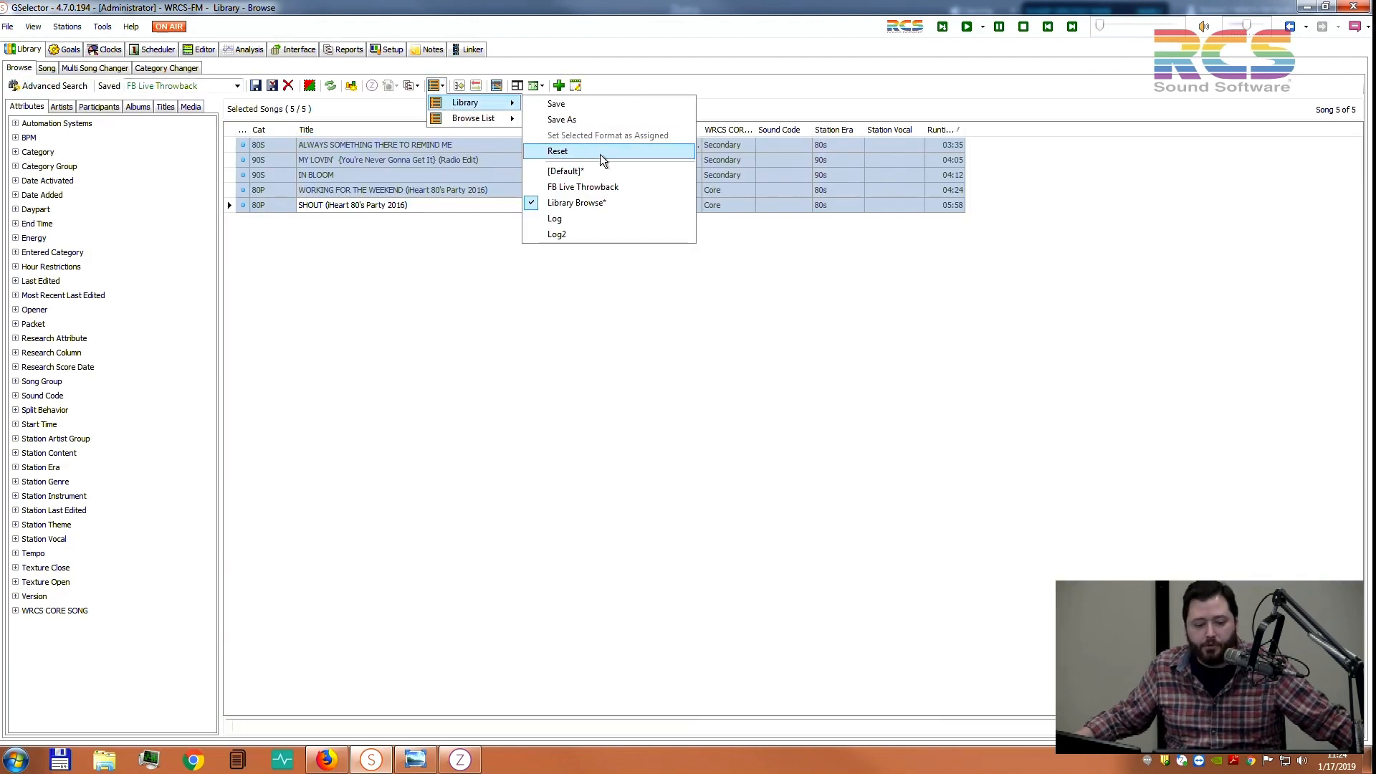
click(620, 187)
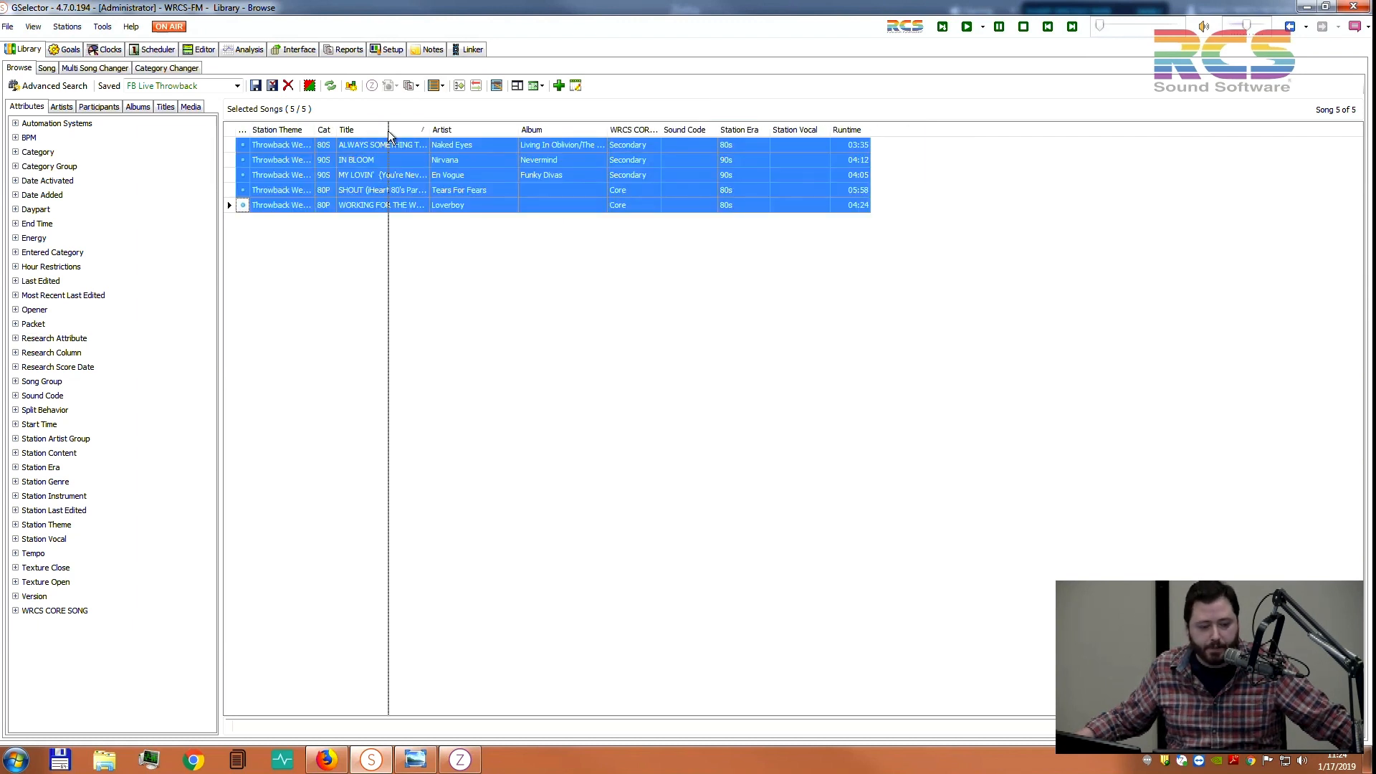
double_click(314, 130)
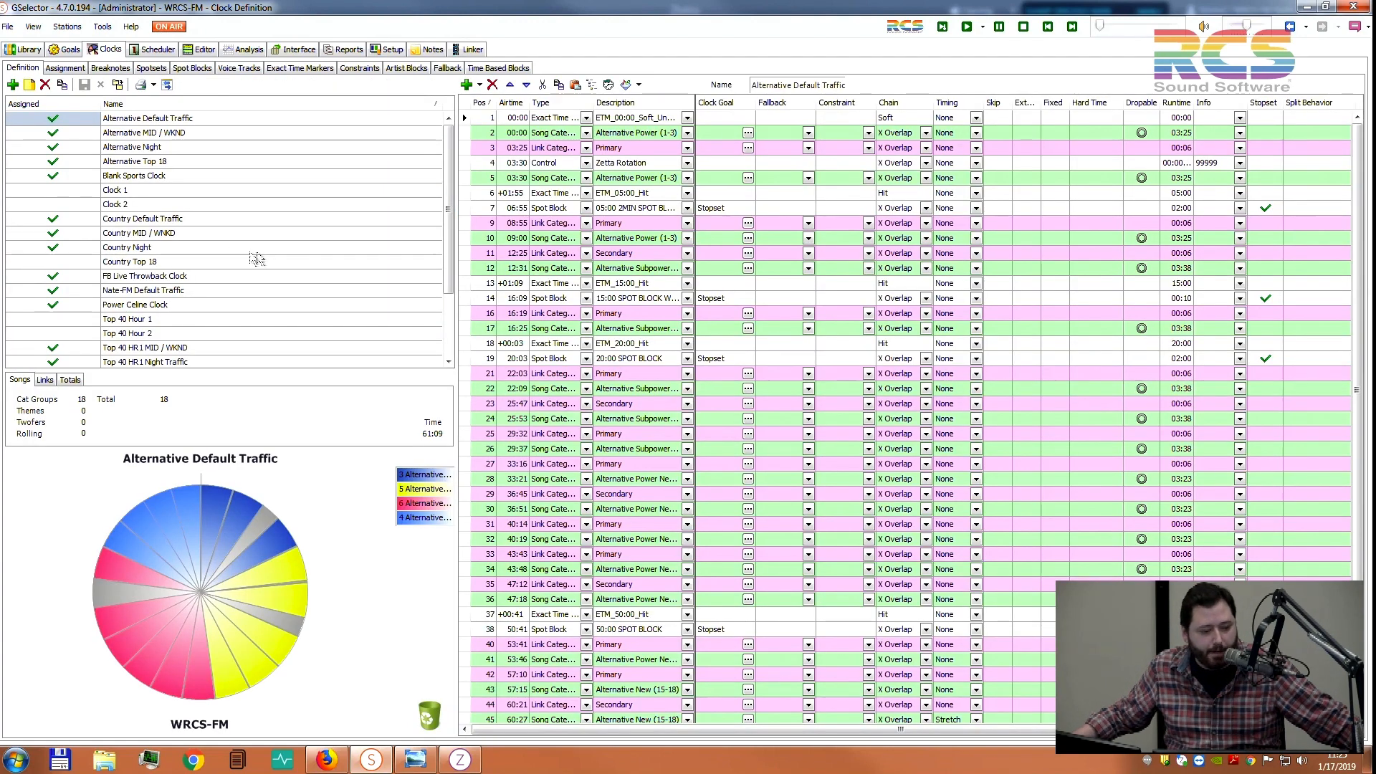
Load FB Live Throwback Clock and inspect the Type and Description choices for rows 8, 13, 22 and 28
click(165, 278)
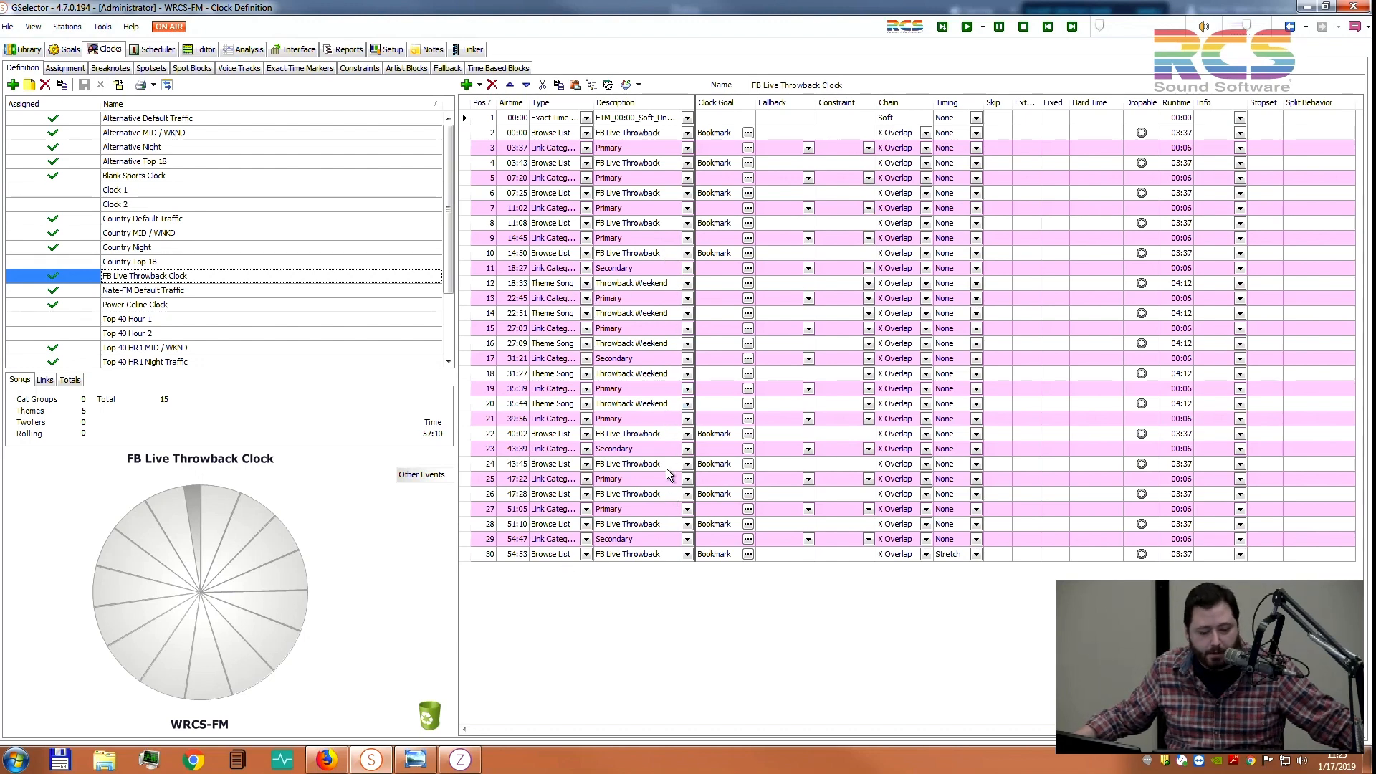
click(586, 434)
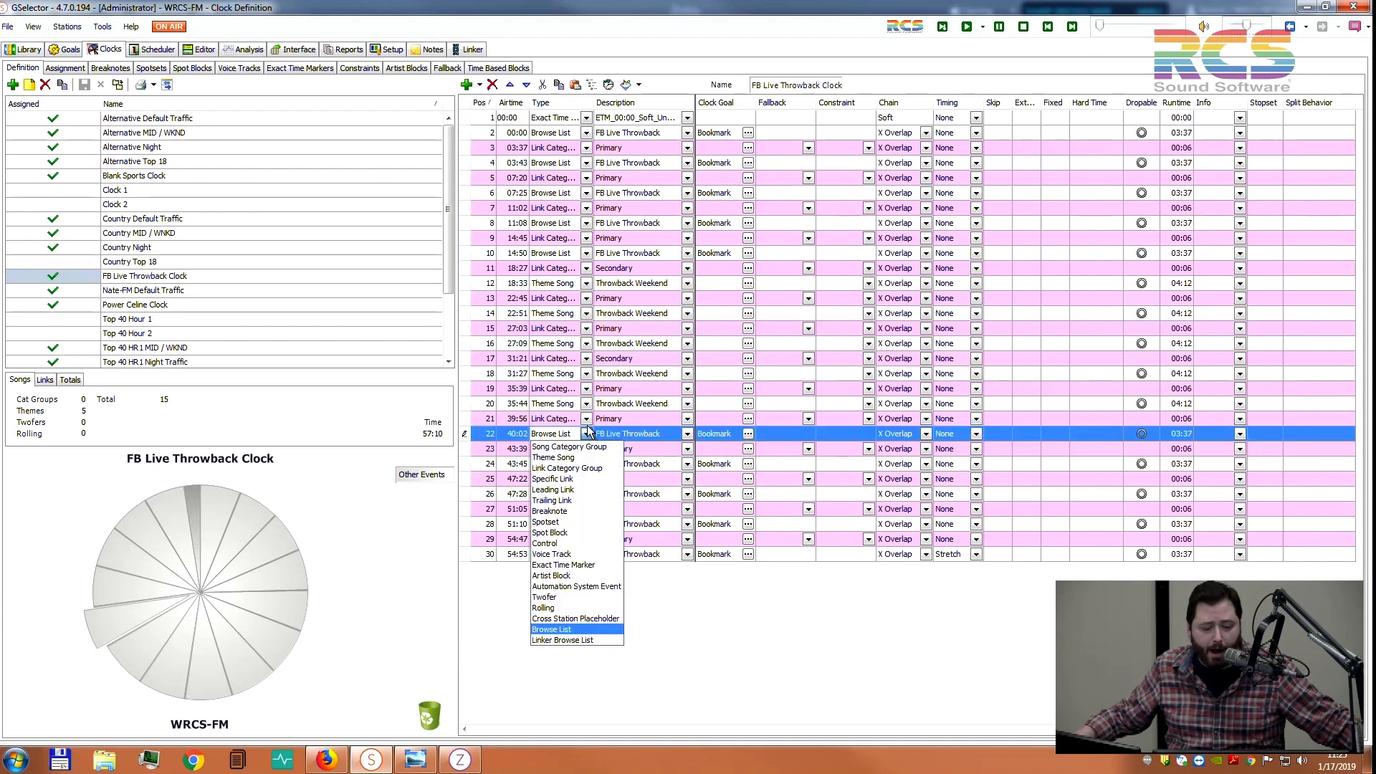
click(584, 225)
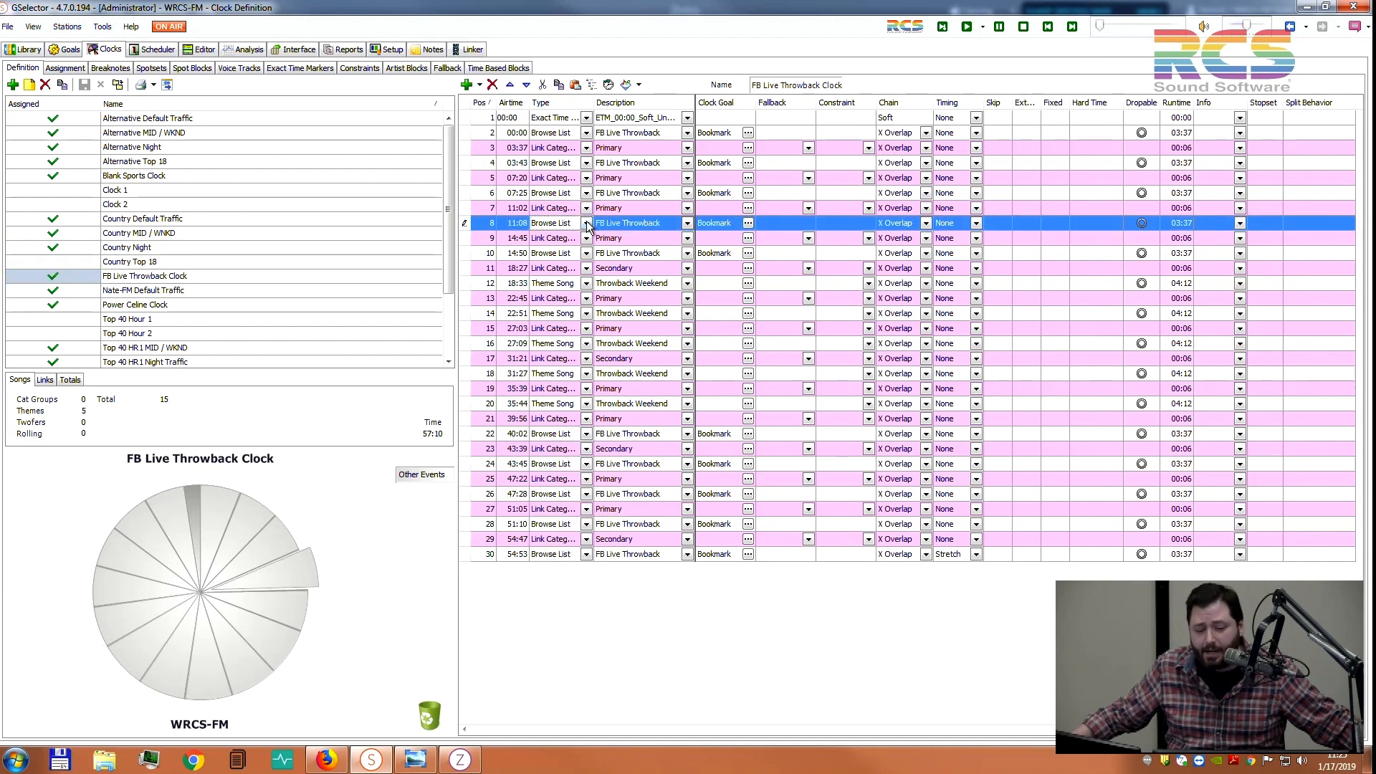
click(586, 223)
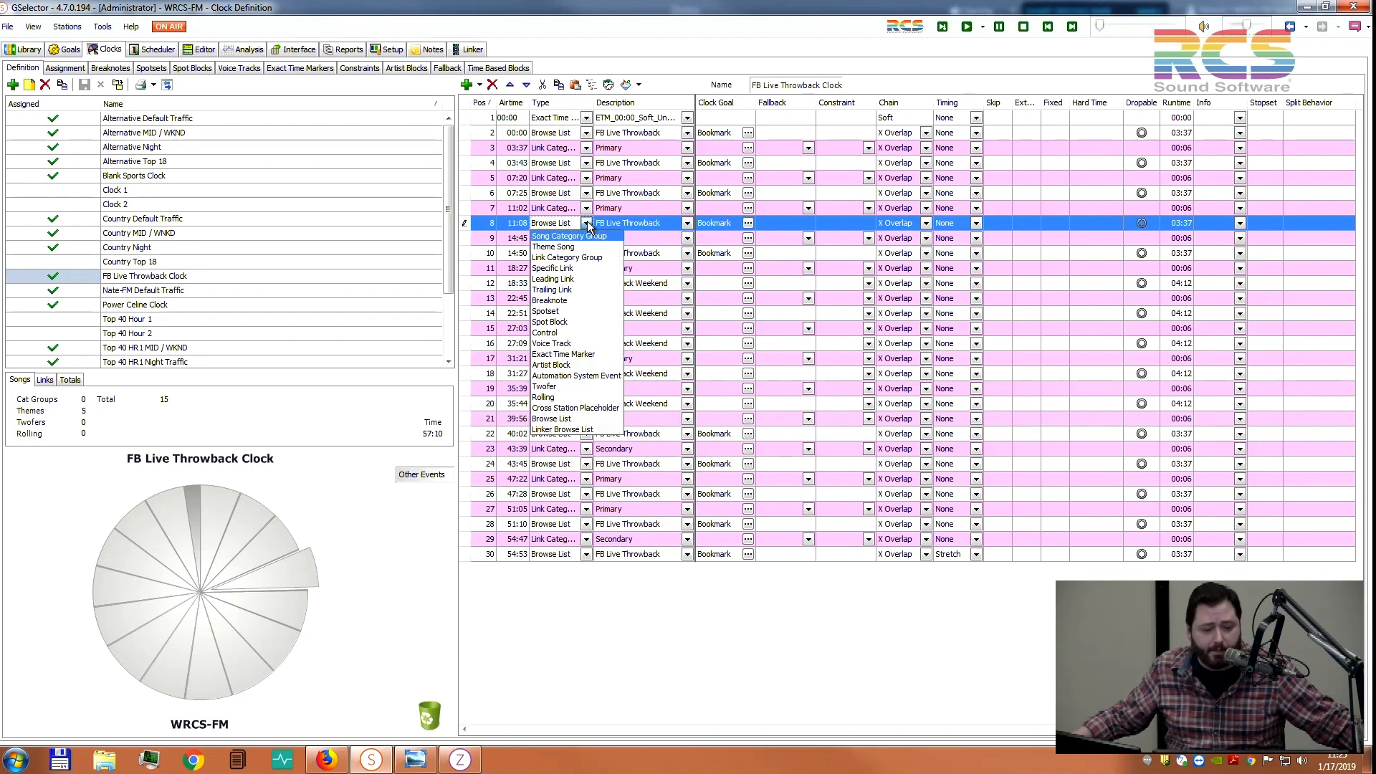
click(687, 298)
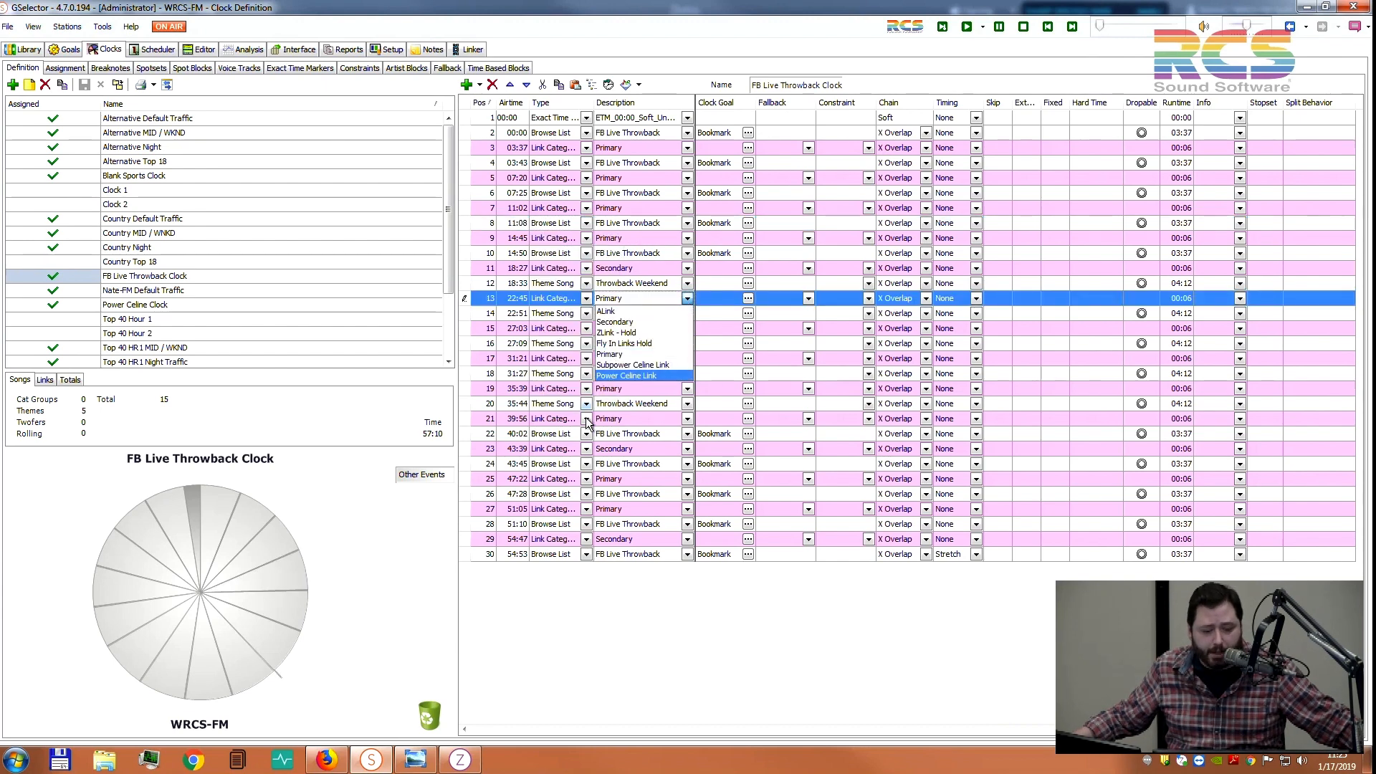
click(586, 449)
click(686, 524)
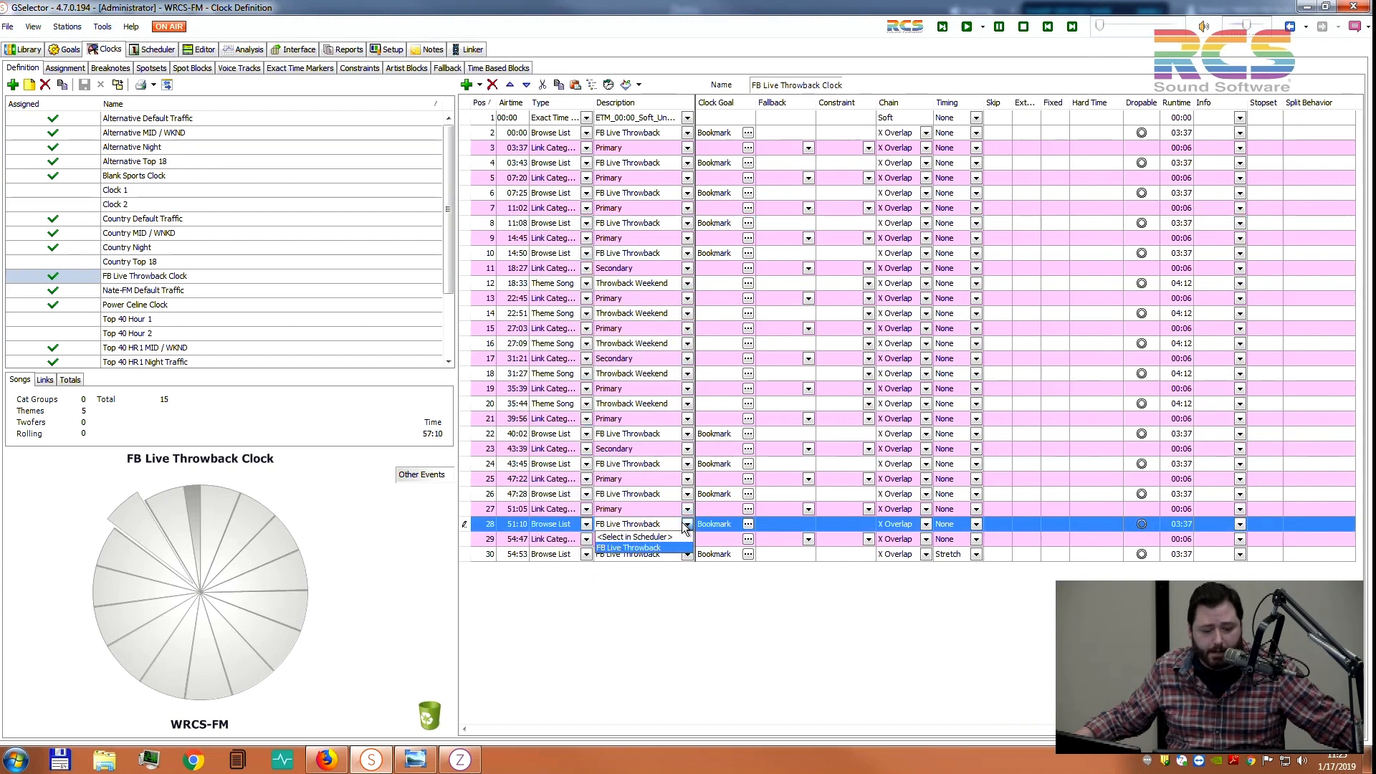
click(741, 607)
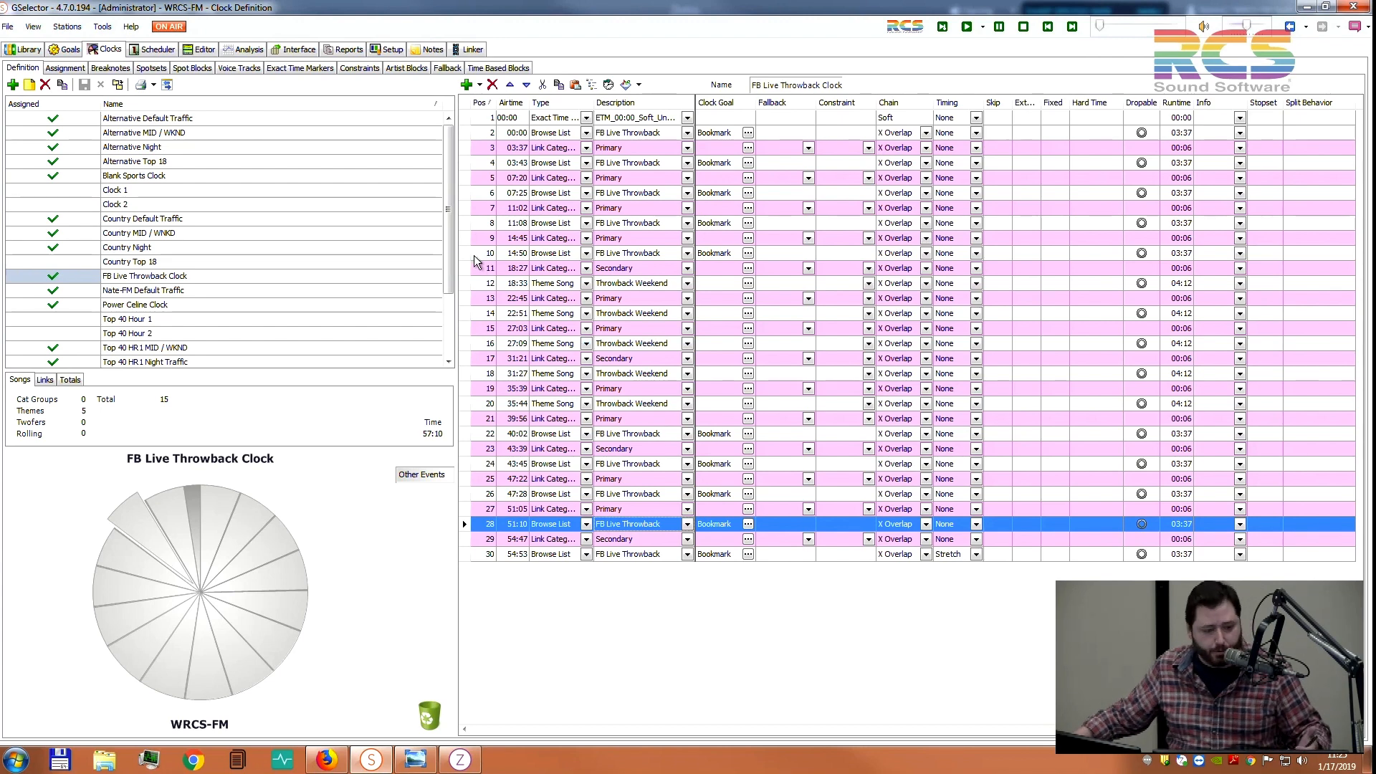
In Clocks Assignment, review the dated schedule, default rotation and the Jan 17 grid override
click(77, 69)
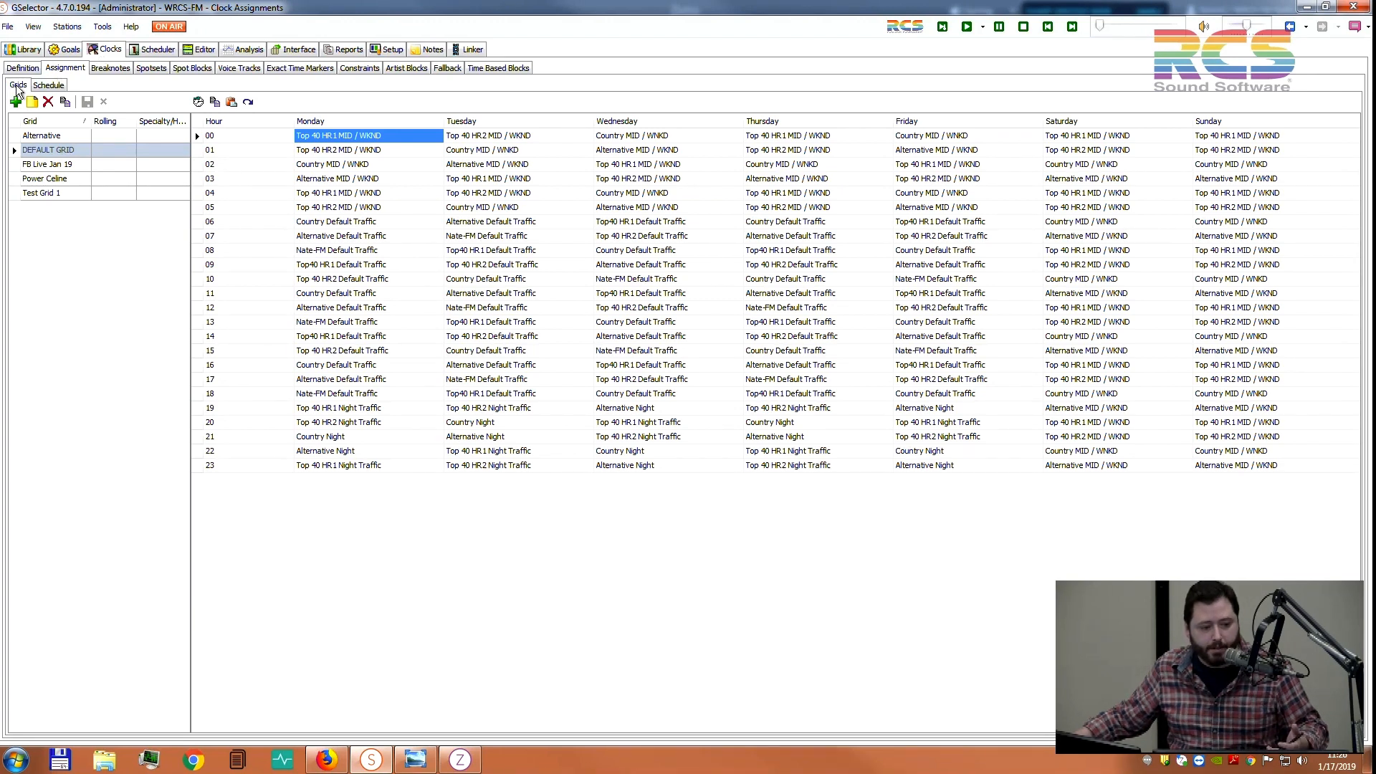
click(43, 85)
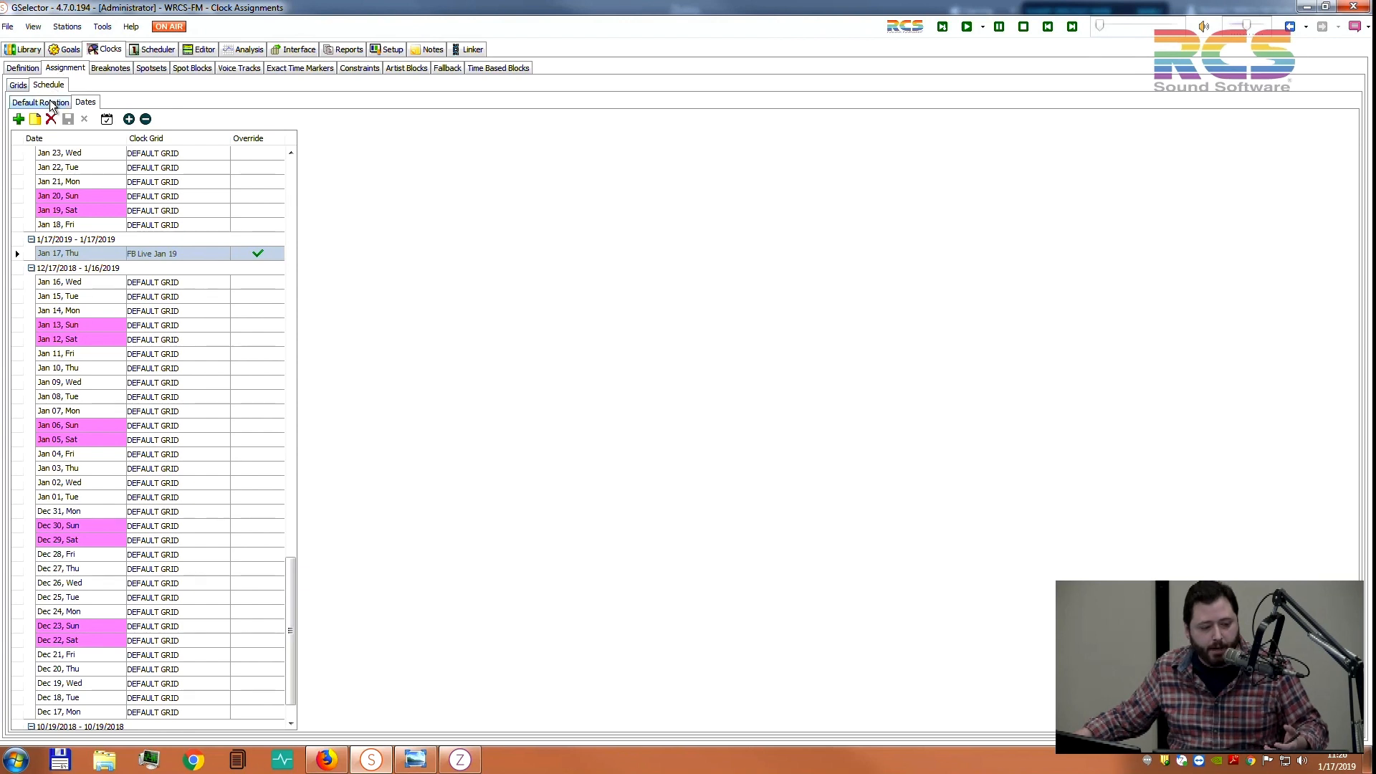
click(55, 102)
click(85, 103)
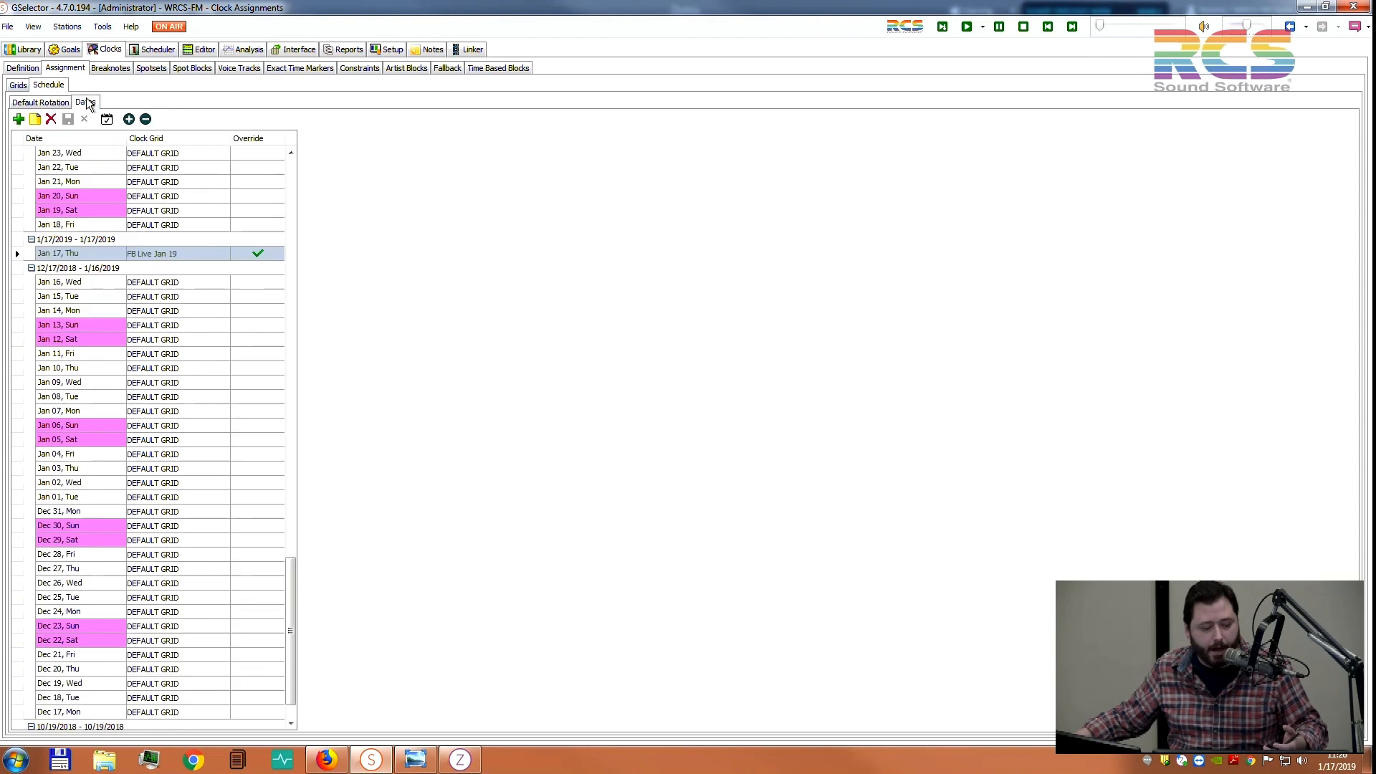
click(145, 253)
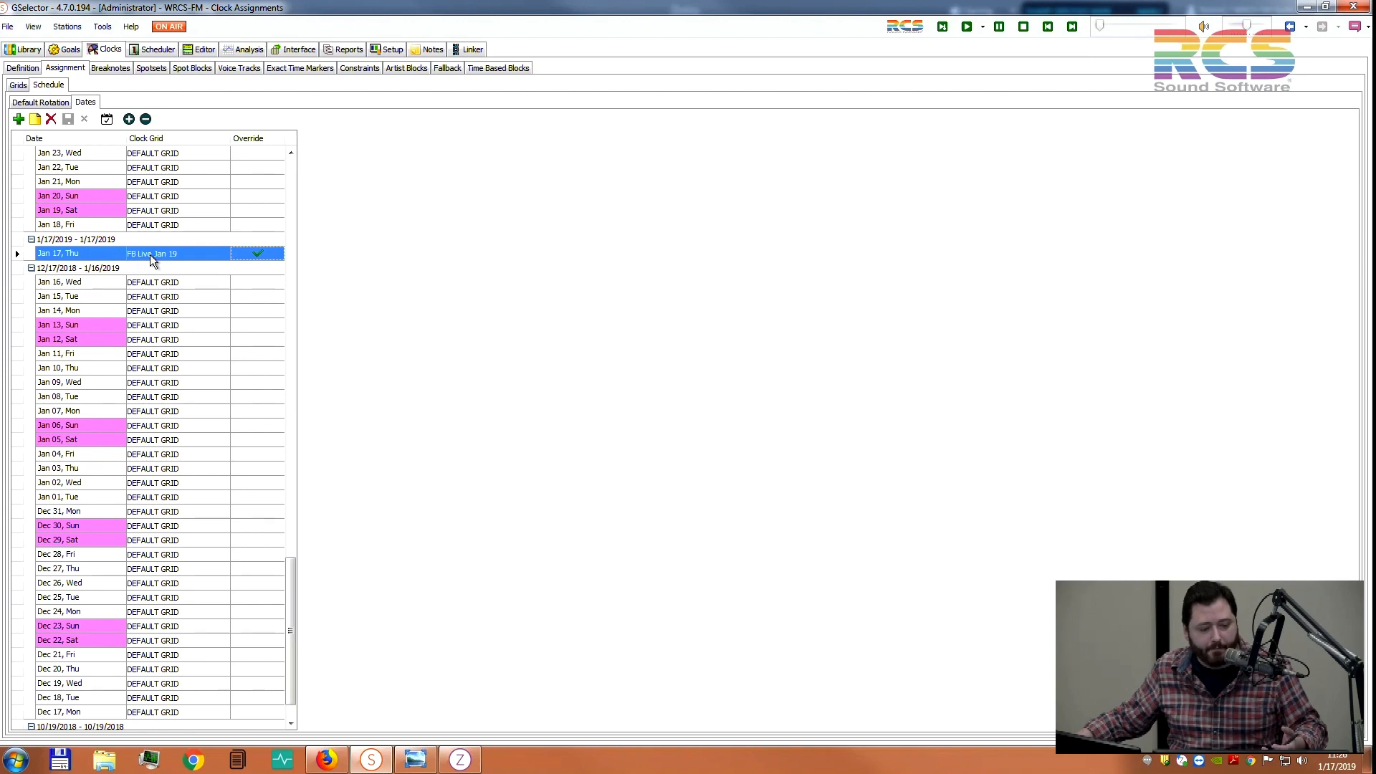
click(18, 84)
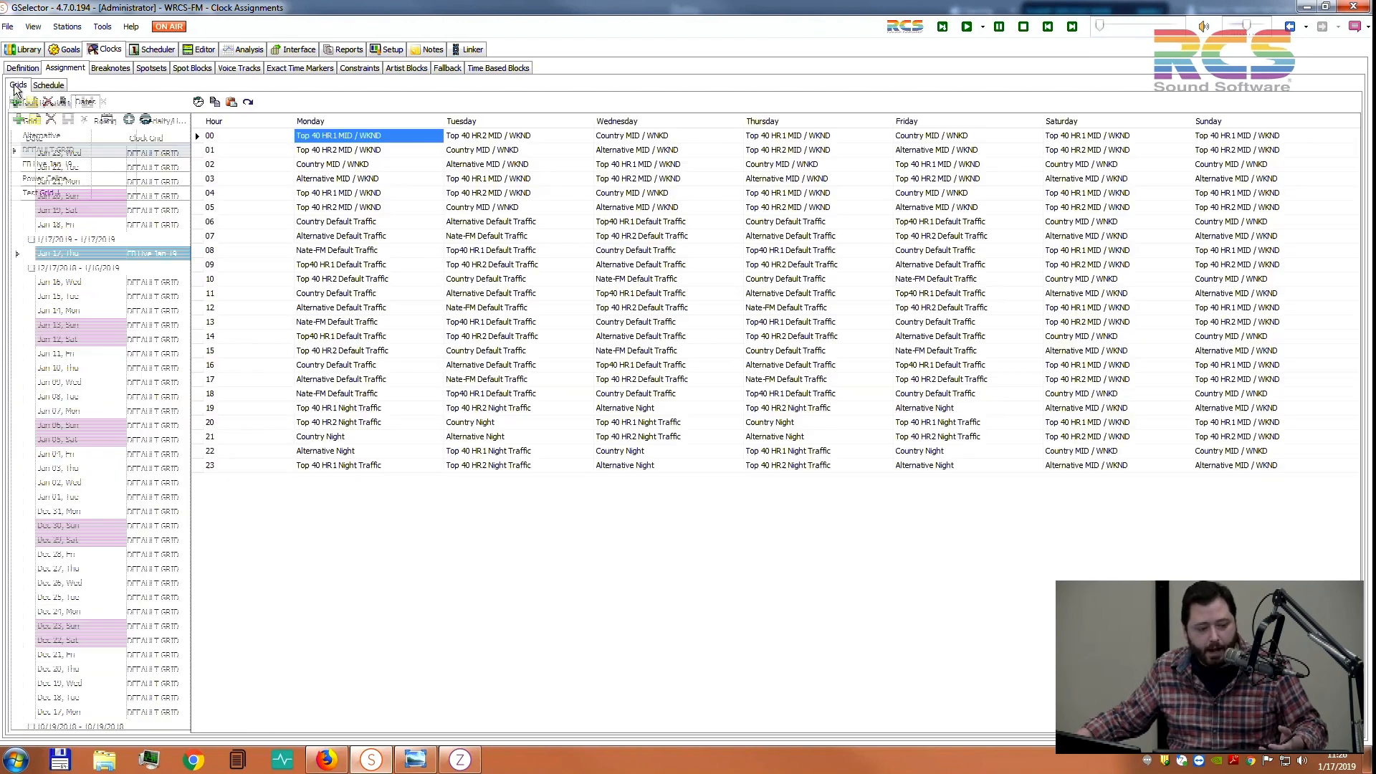
Confirm the FB Live Jan 19 grid puts FB Live Throwback Clock at Thursday 11, then edit the 1/17/2019 log
click(70, 166)
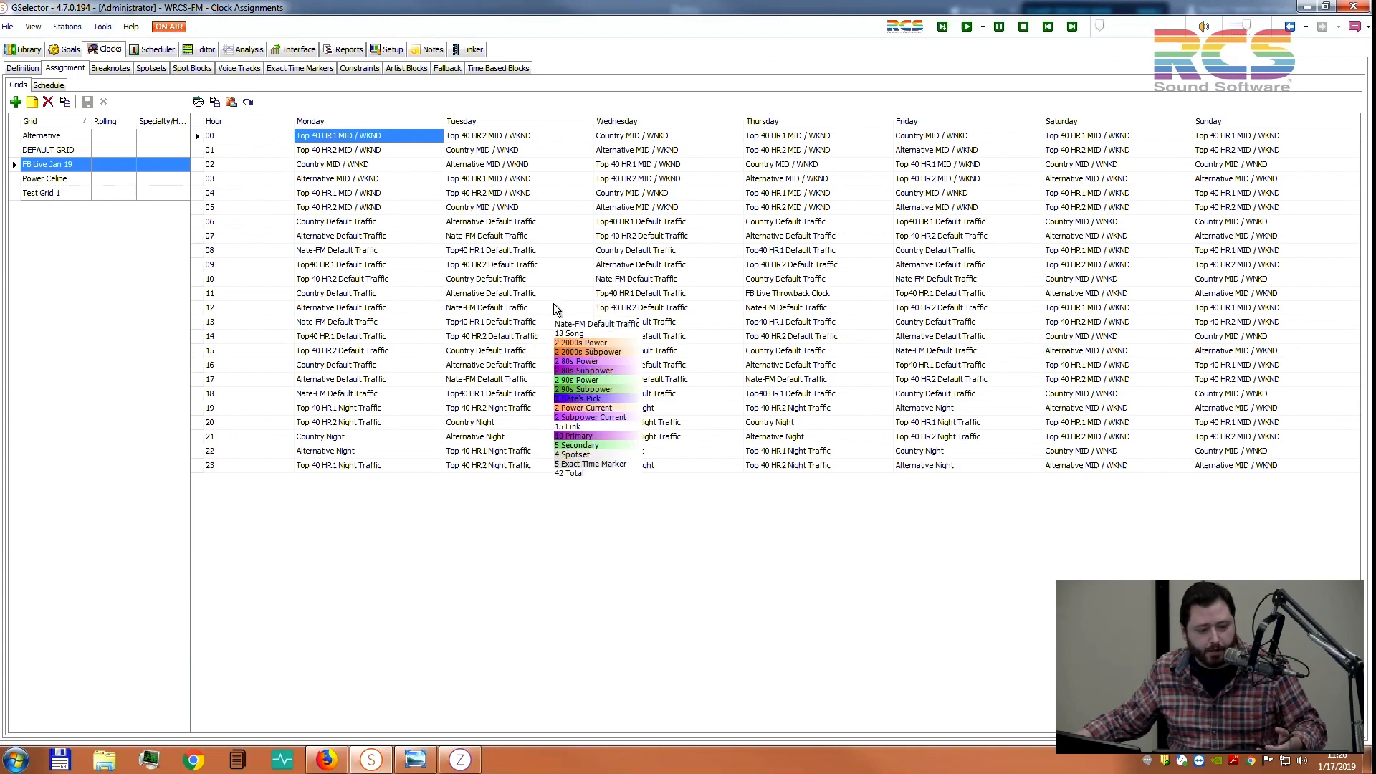
mouse_move(406, 281)
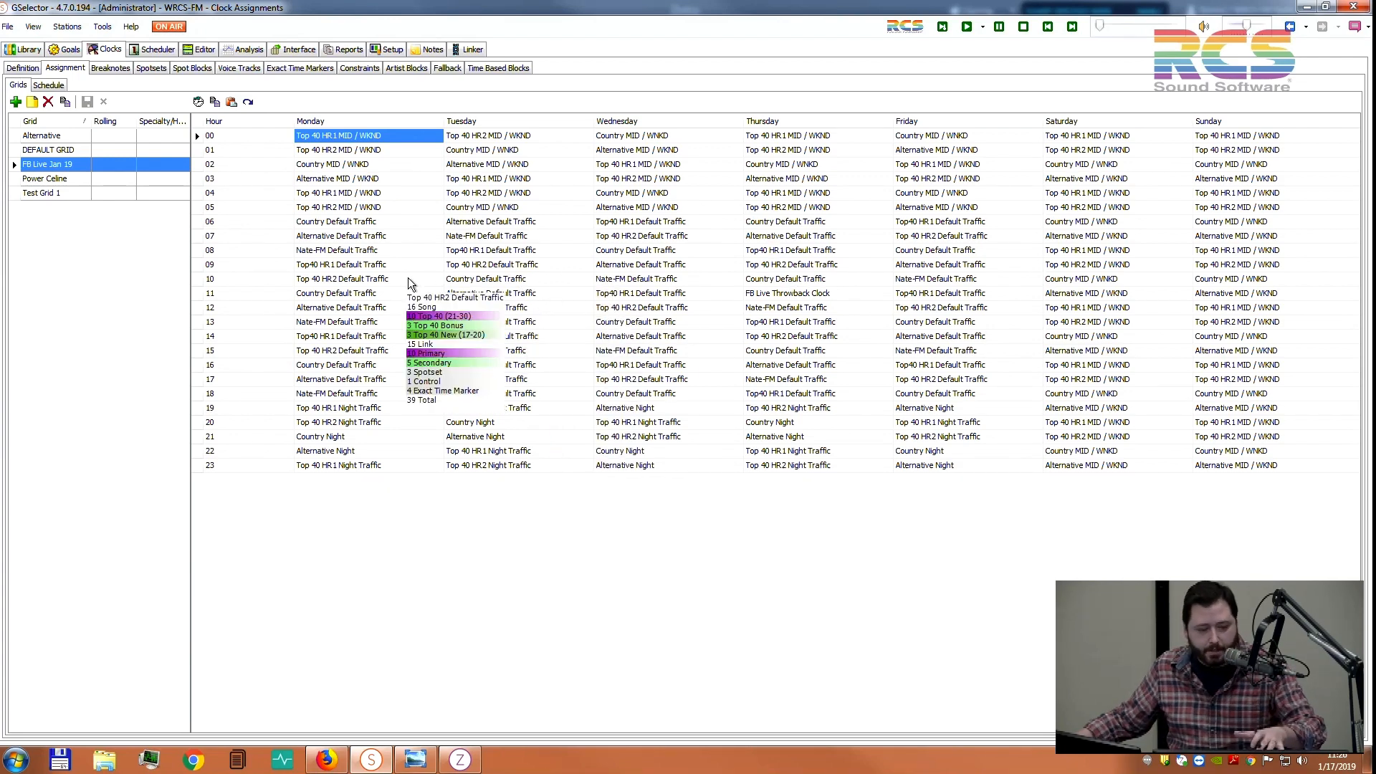
click(203, 50)
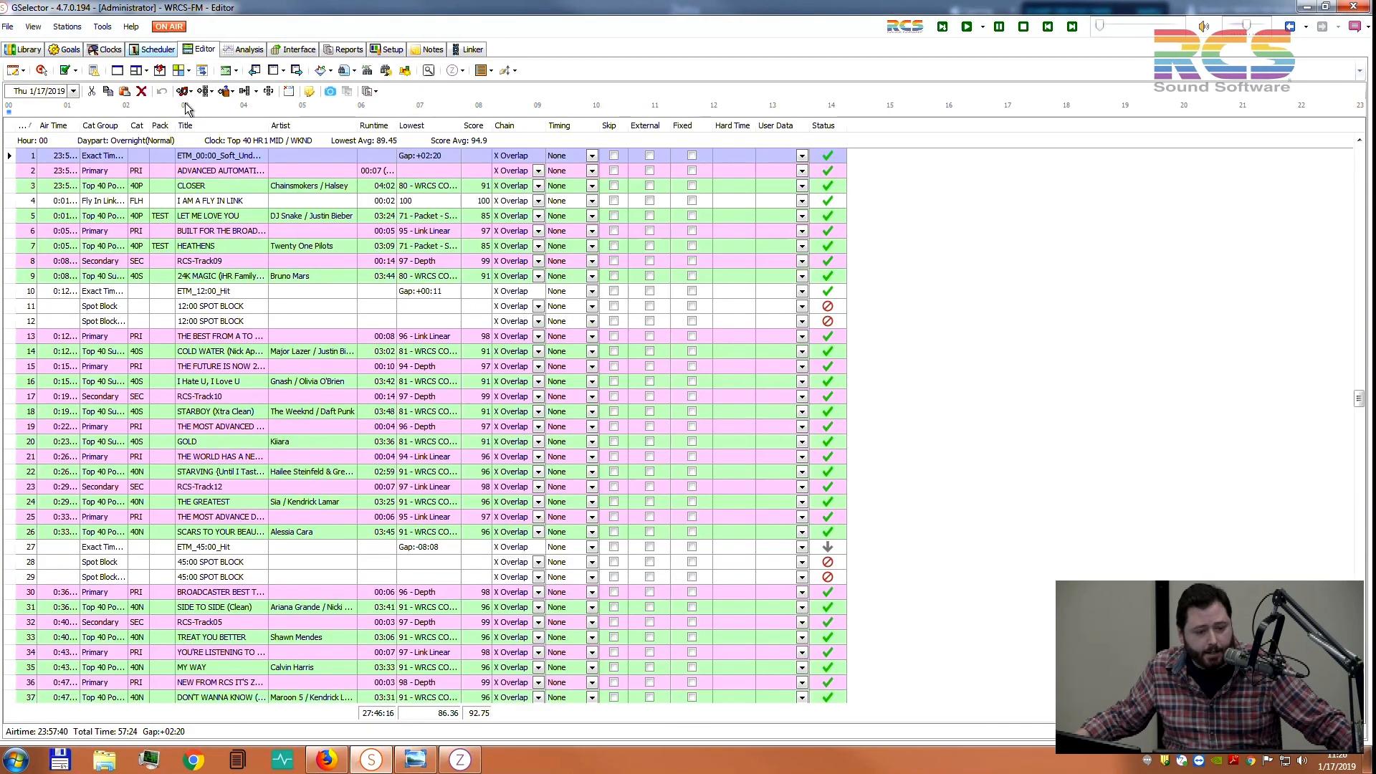
Review hour 11's Loverboy, Nirvana, Naked Eyes, En Vogue and Tears For Fears songs, then open the NEW FROM RCS link
click(658, 109)
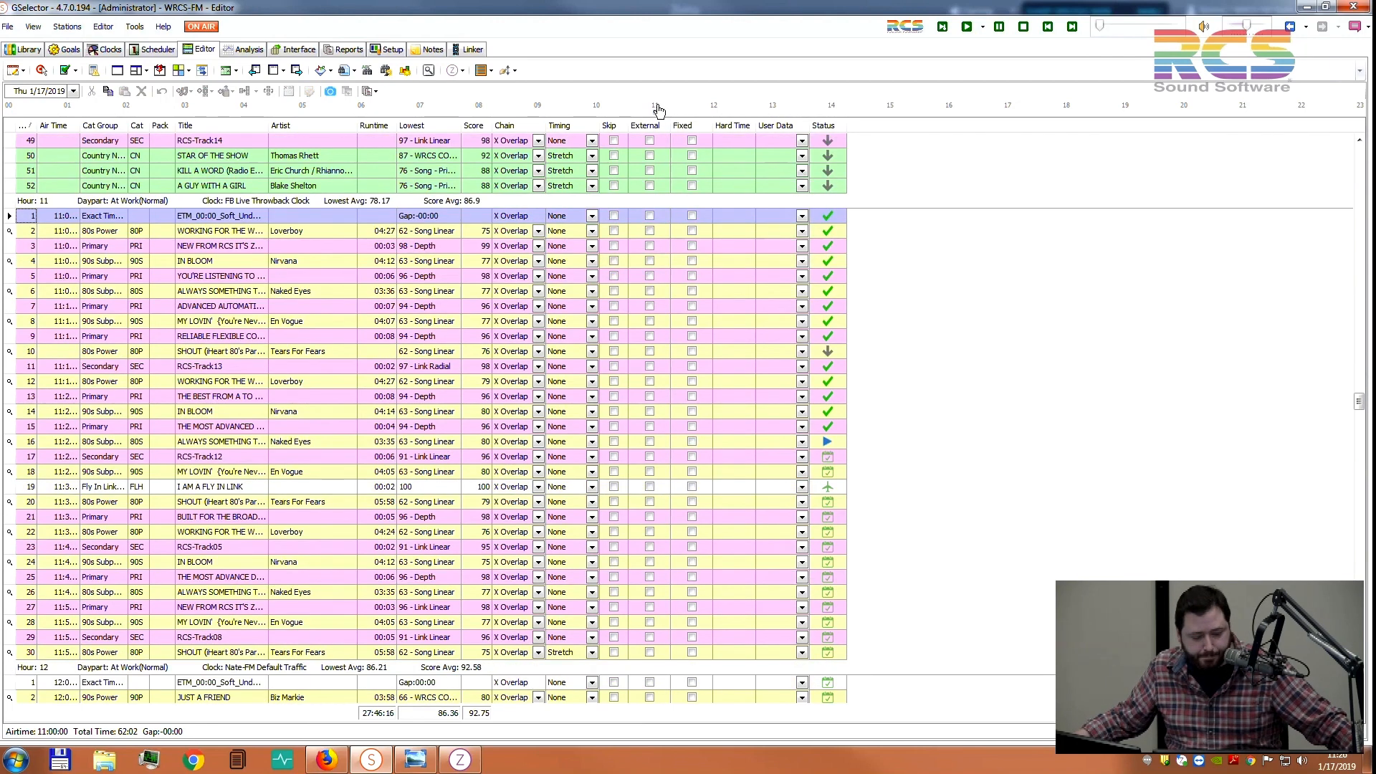
scroll(345, 285, down, 1)
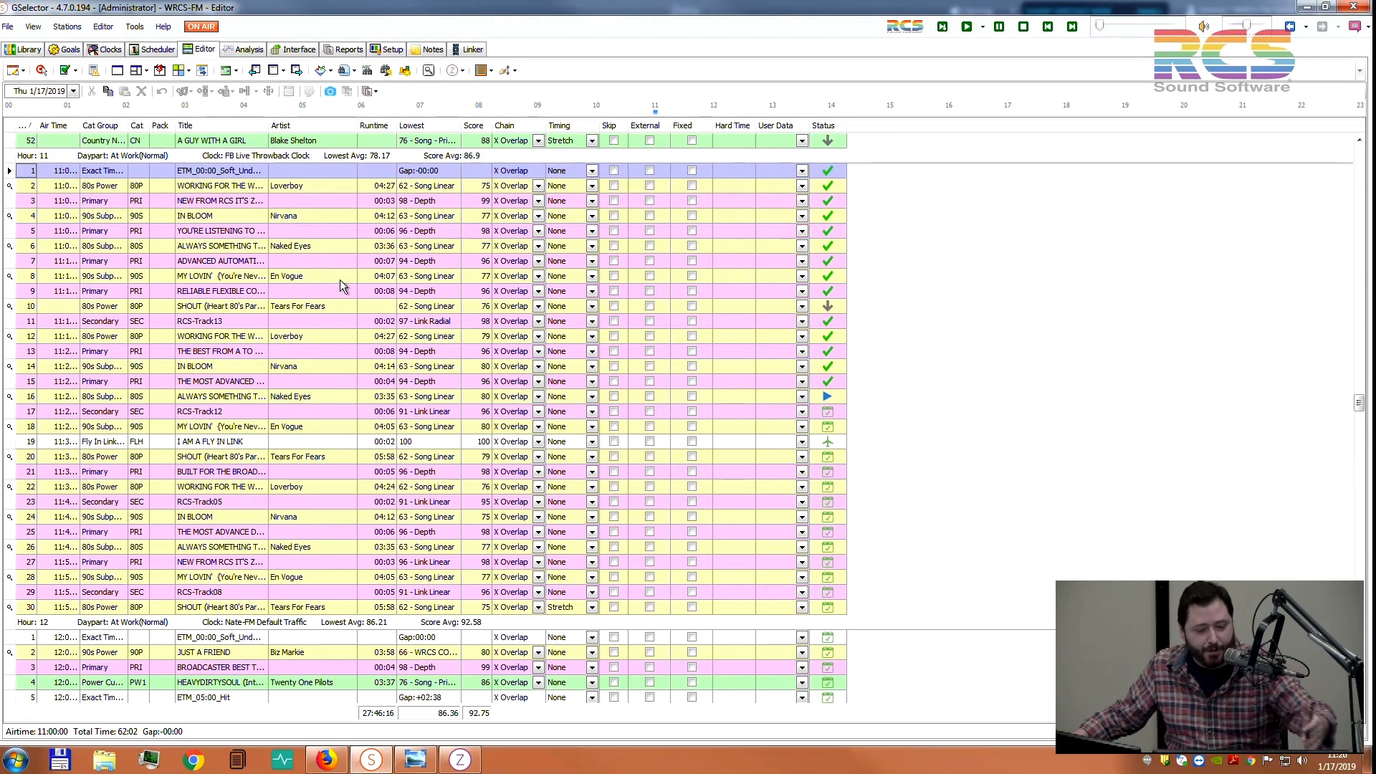
click(323, 189)
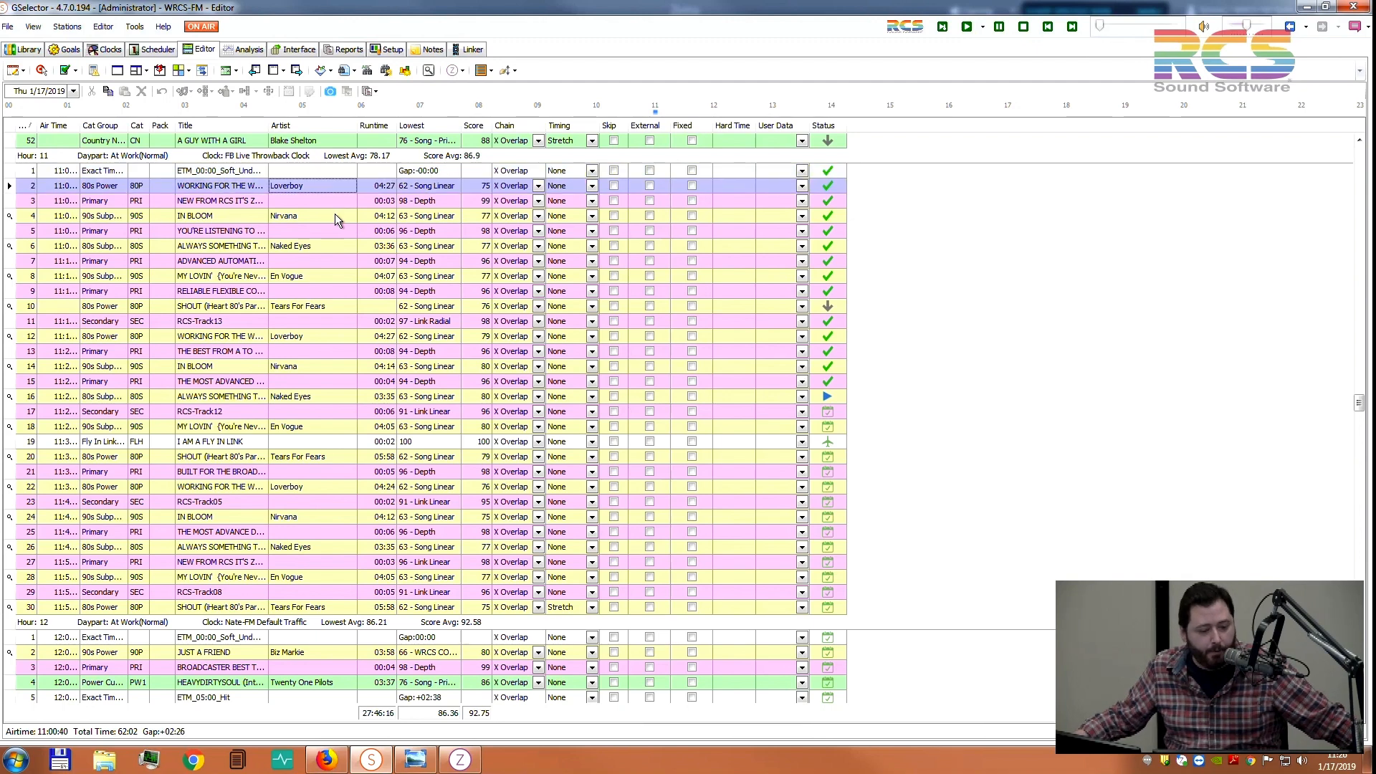
click(334, 215)
click(342, 246)
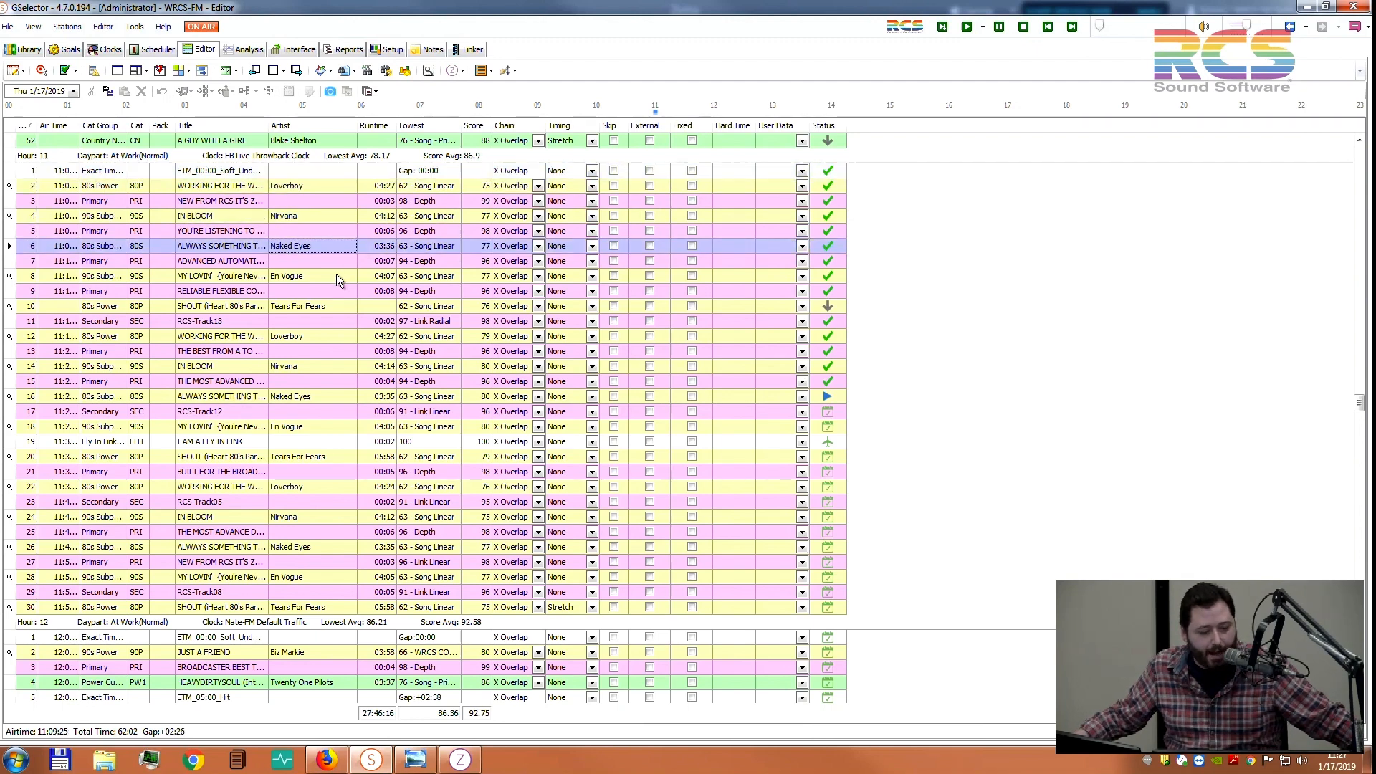
click(336, 275)
click(338, 307)
click(332, 334)
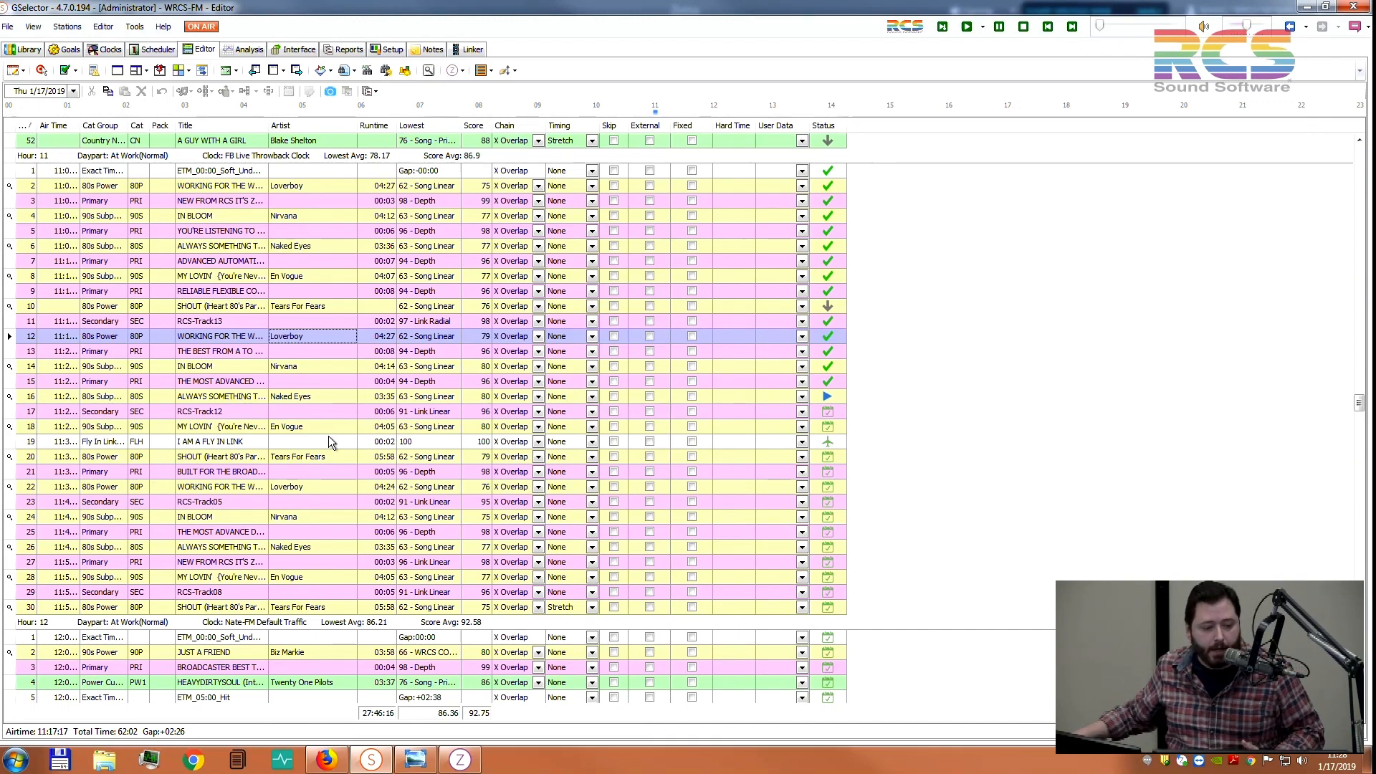
double_click(233, 200)
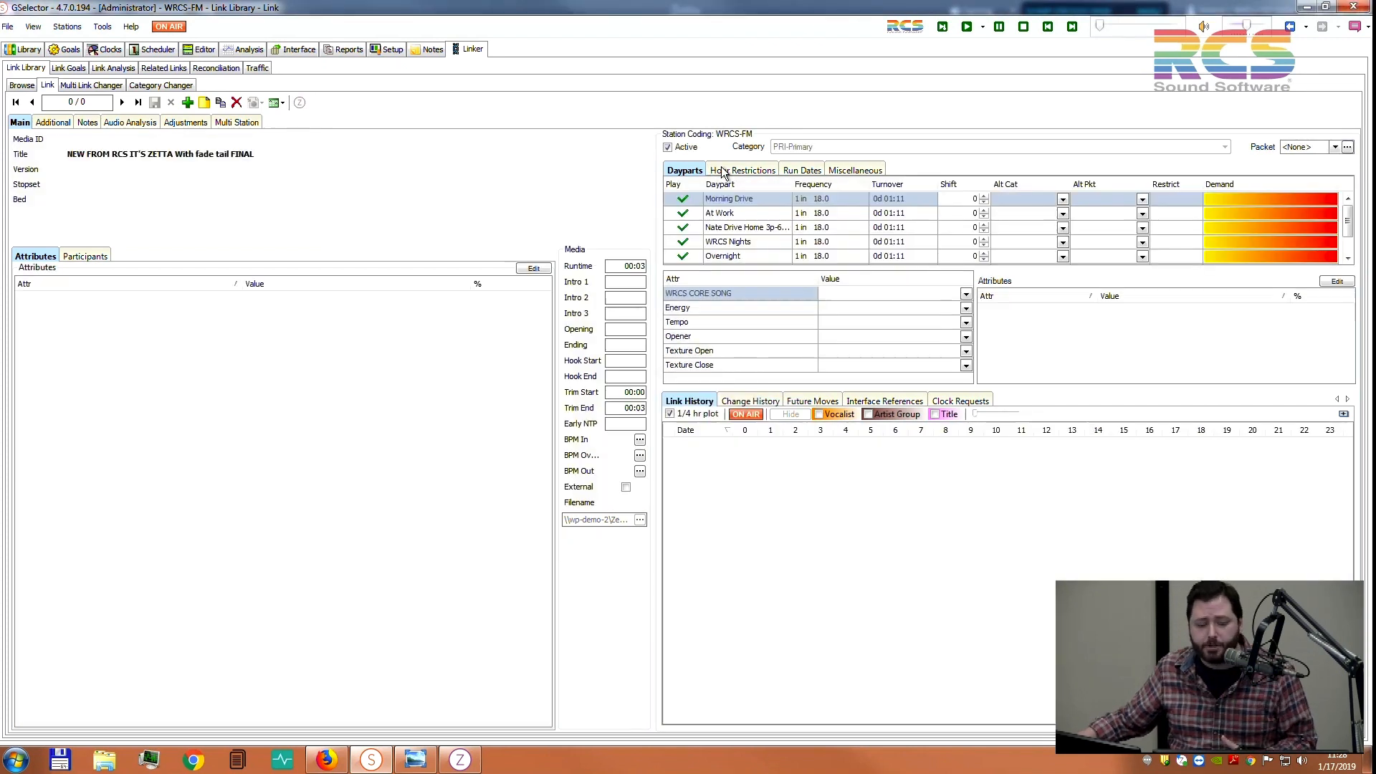
Review the link's hour restriction options, showing None and NO MORNING DRIVE
click(723, 171)
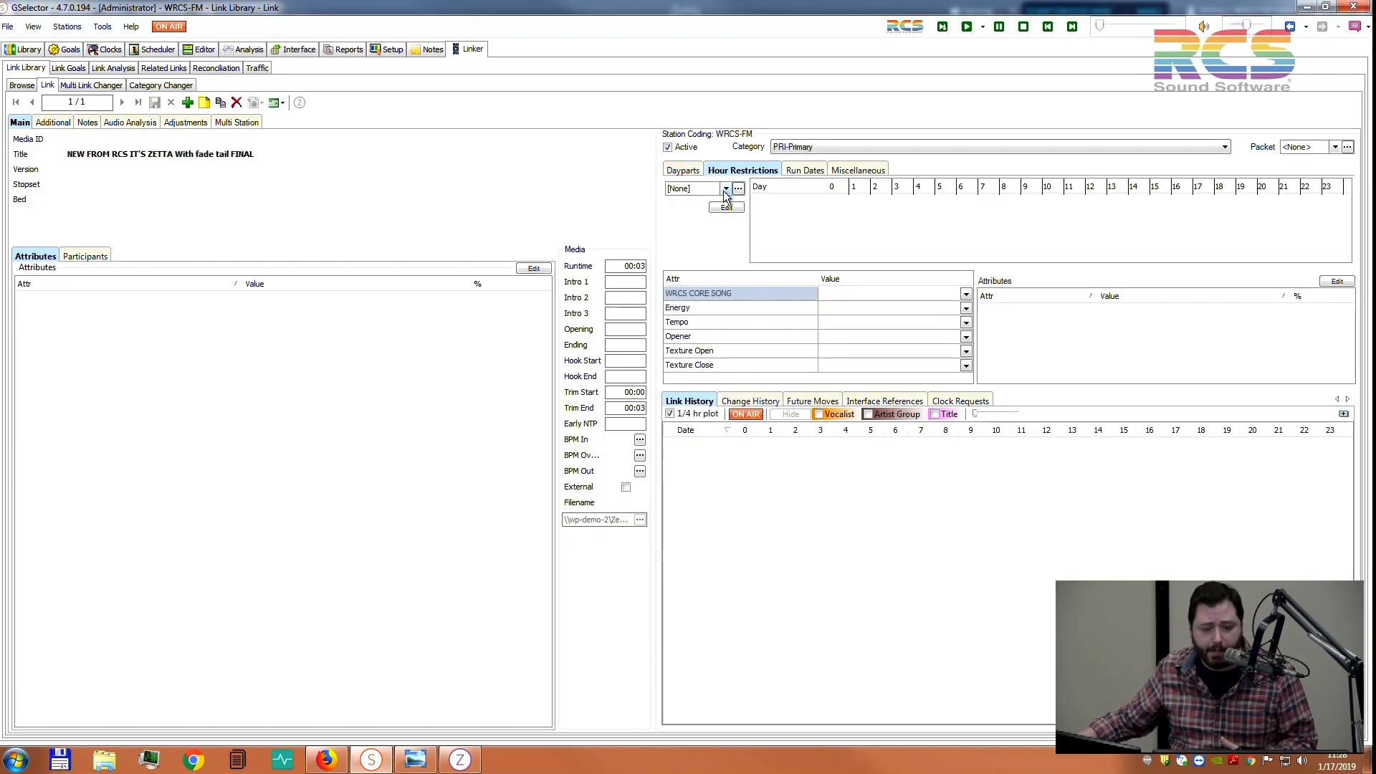
click(723, 190)
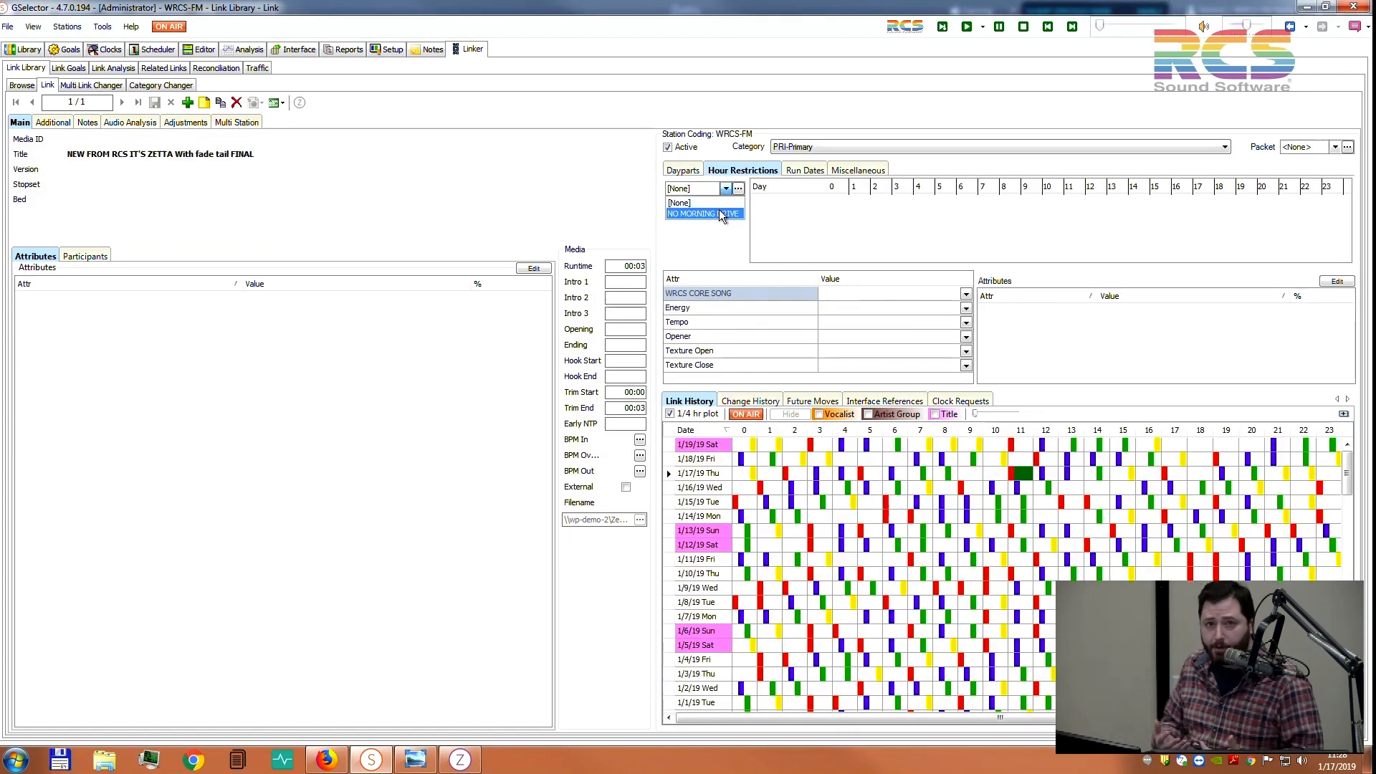